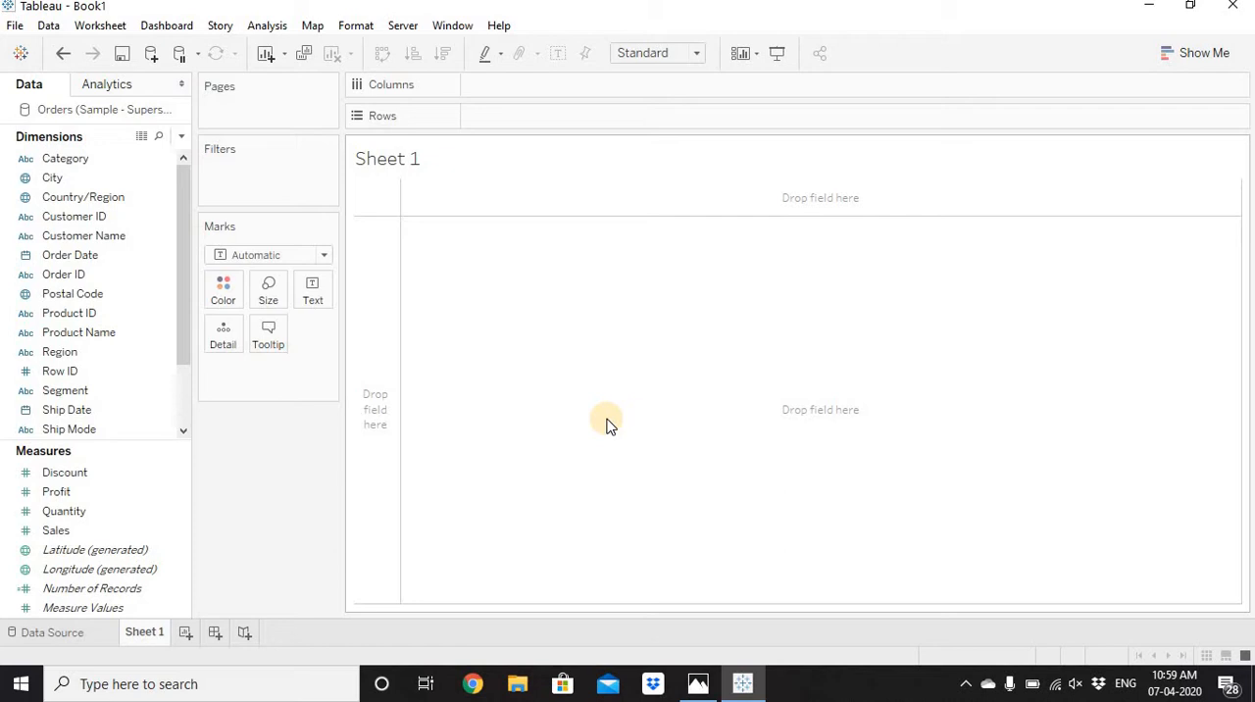
Build a sales-by-state bar chart with State on Rows and the sum of Sales on Columns.
{"action": "left_click_drag", "start_coordinate": [182, 287], "coordinate": [183, 380]}
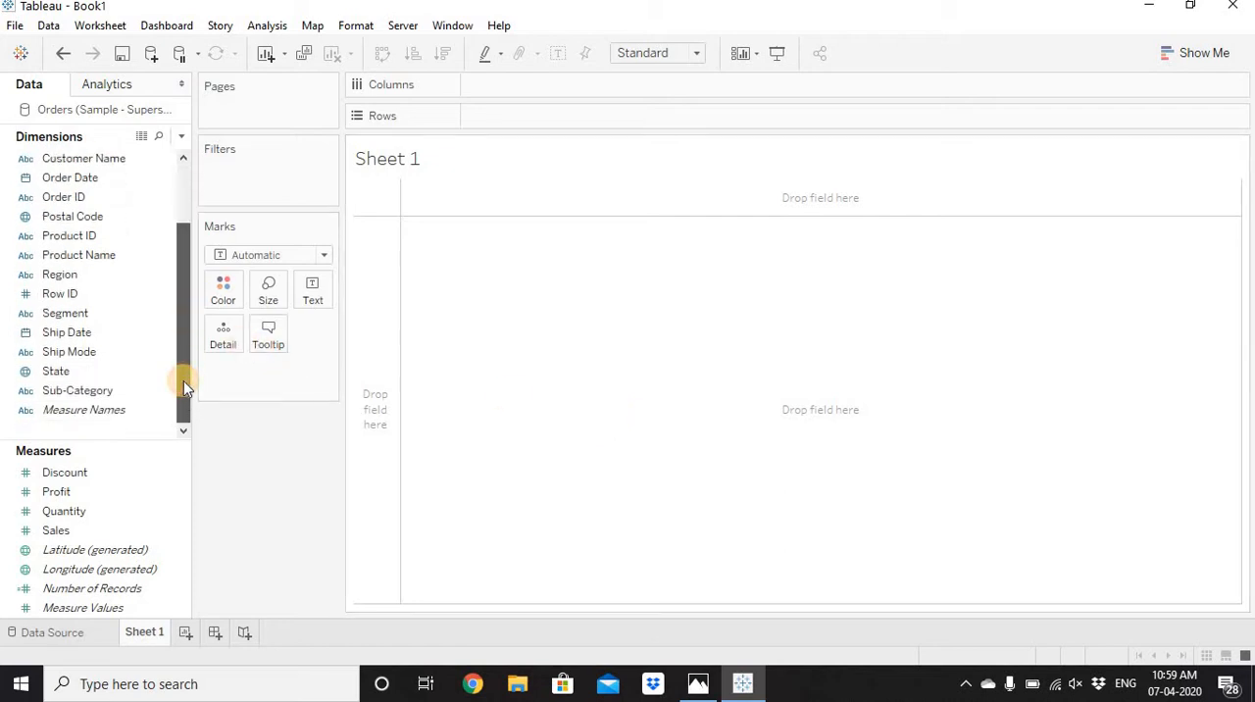
{"action": "left_click", "coordinate": [80, 374]}
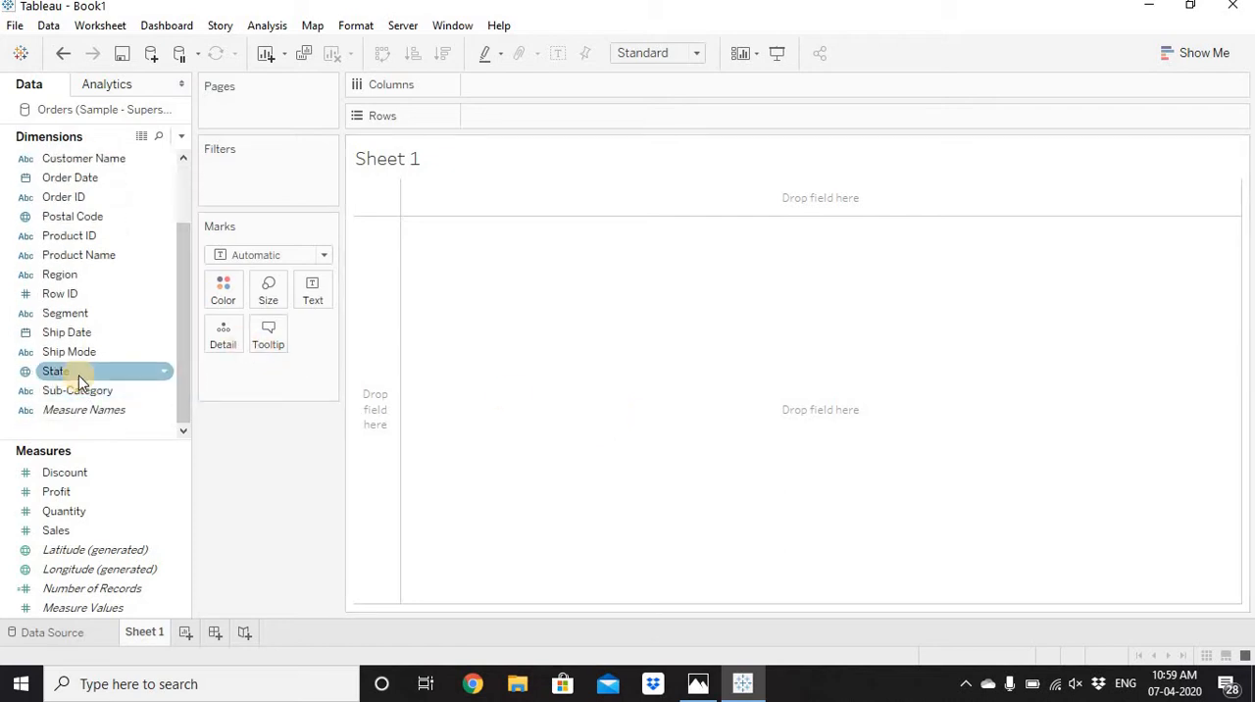
{"action": "left_click_drag", "start_coordinate": [80, 381], "coordinate": [567, 119]}
{"action": "left_click_drag", "start_coordinate": [56, 530], "coordinate": [607, 87]}
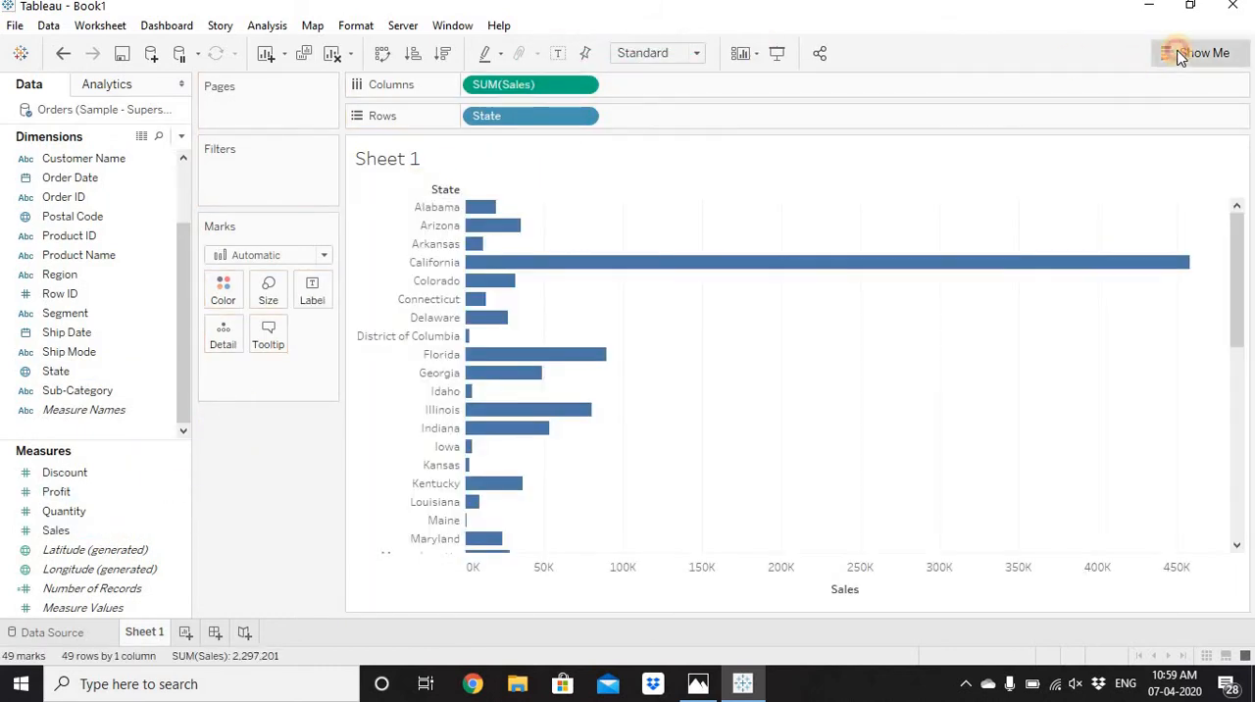
Convert the state sales bar chart into a filled map.
{"action": "left_click", "coordinate": [1181, 57]}
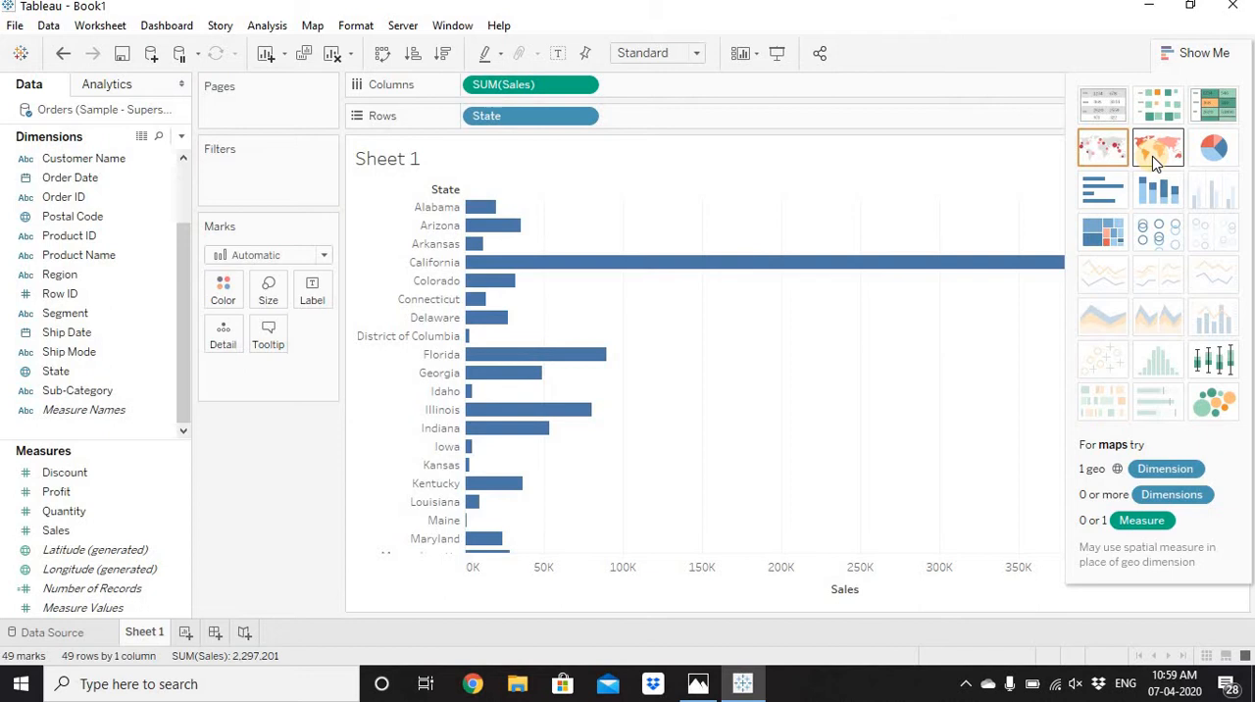
{"action": "left_click", "coordinate": [1155, 163]}
{"action": "left_click", "coordinate": [1190, 56]}
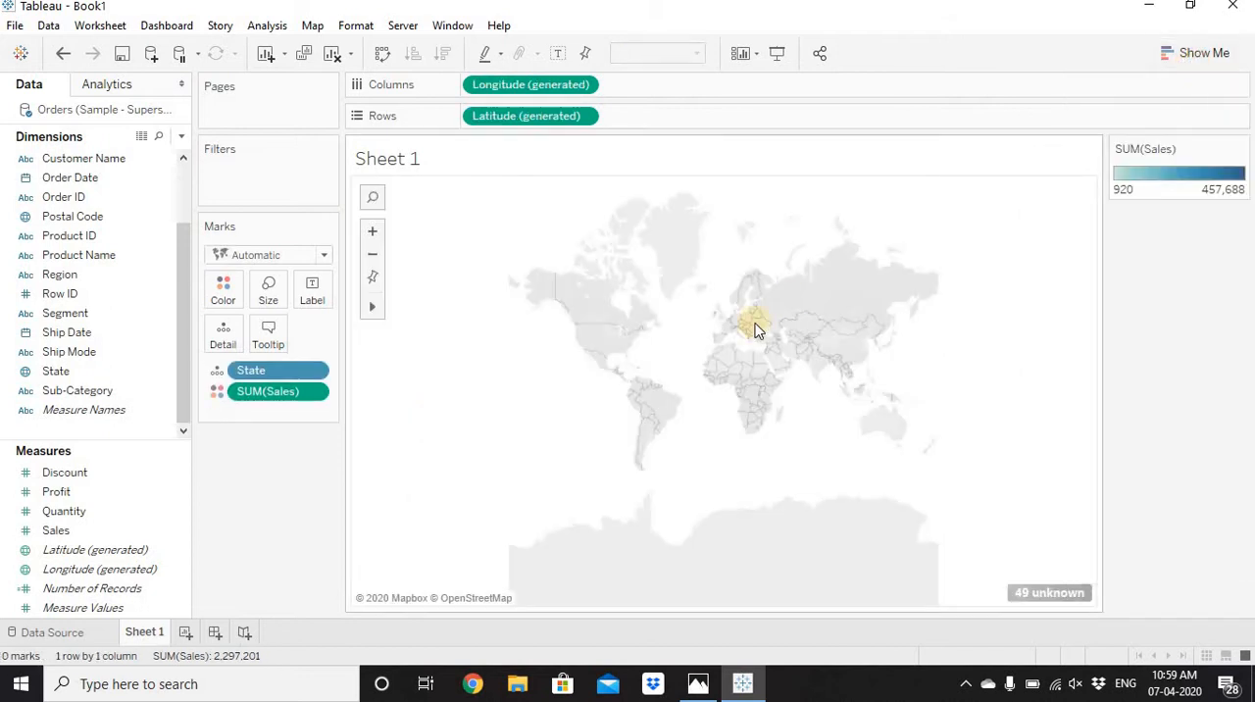
Resolve the unknown State locations by editing them to use the fixed country United States.
{"action": "left_click", "coordinate": [1031, 595]}
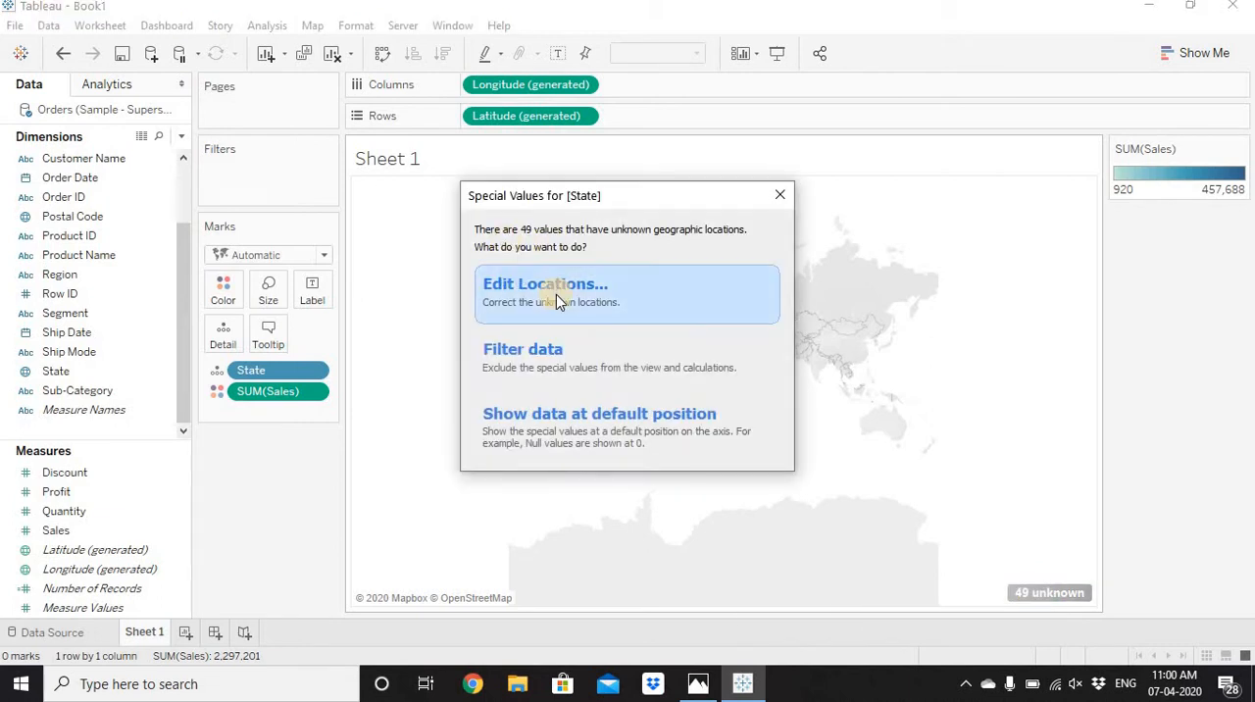
{"action": "left_click", "coordinate": [556, 294]}
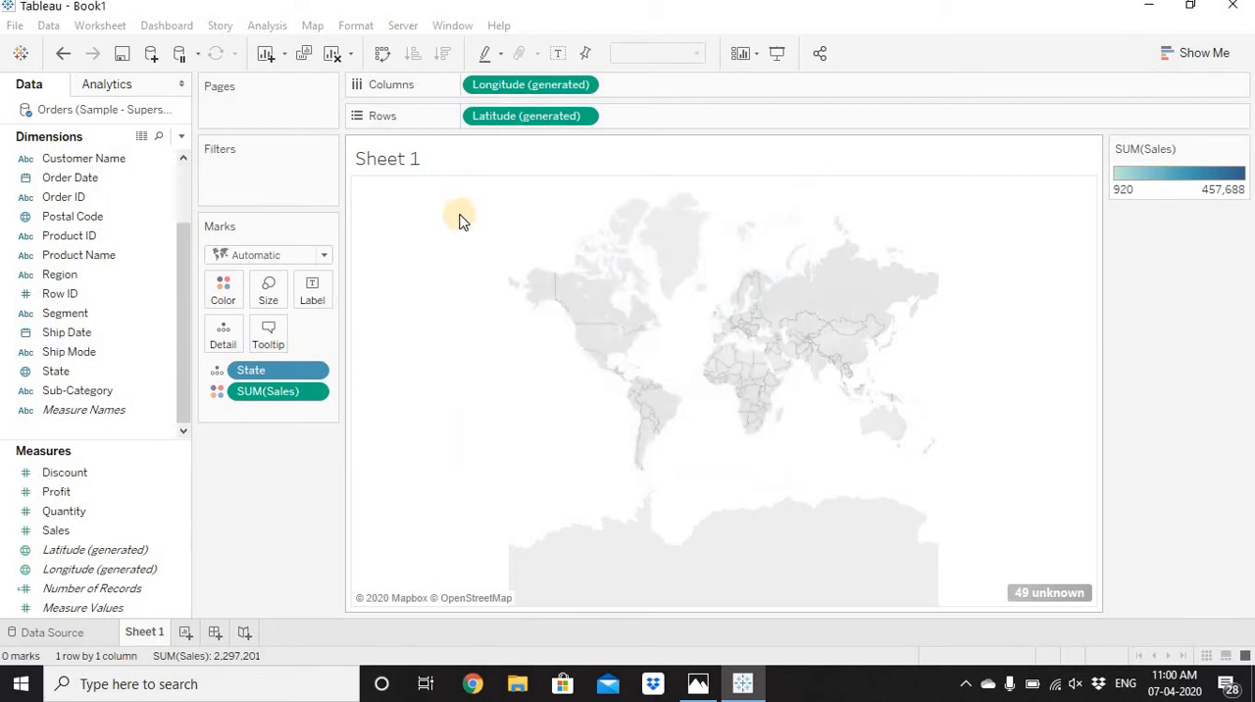
{"action": "left_click", "coordinate": [525, 169]}
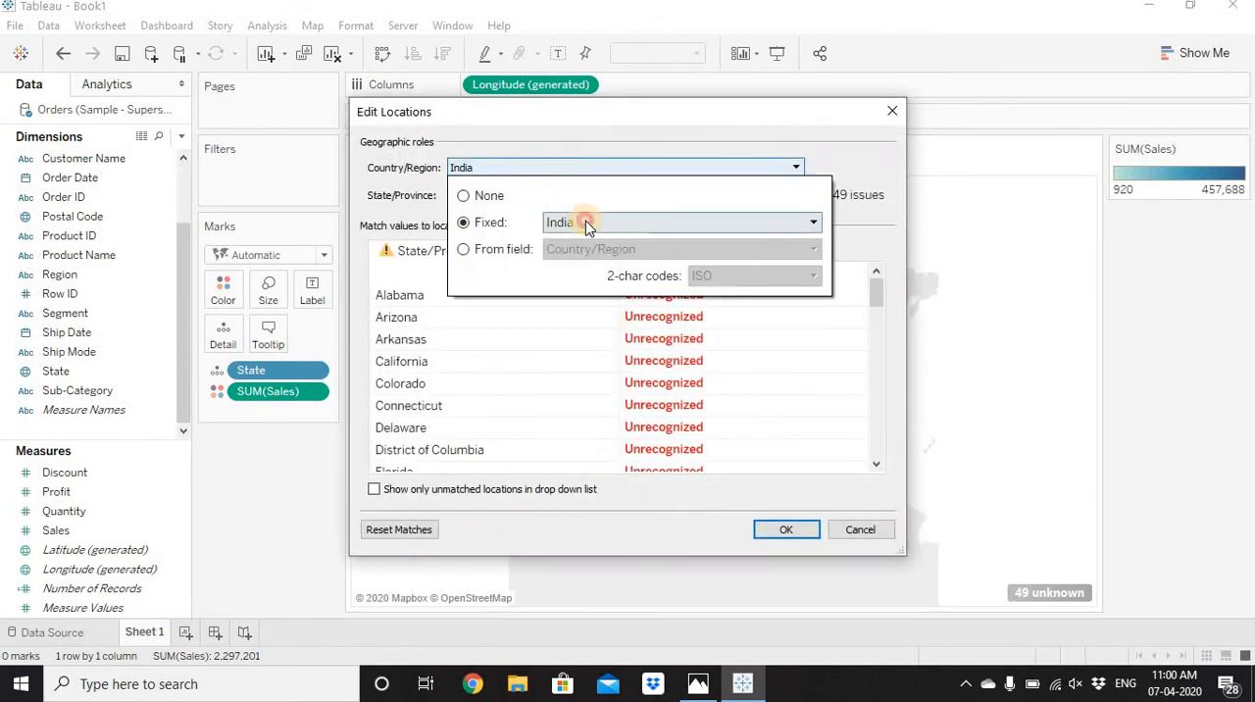
{"action": "left_click", "coordinate": [587, 226]}
{"action": "type", "text": "united"}
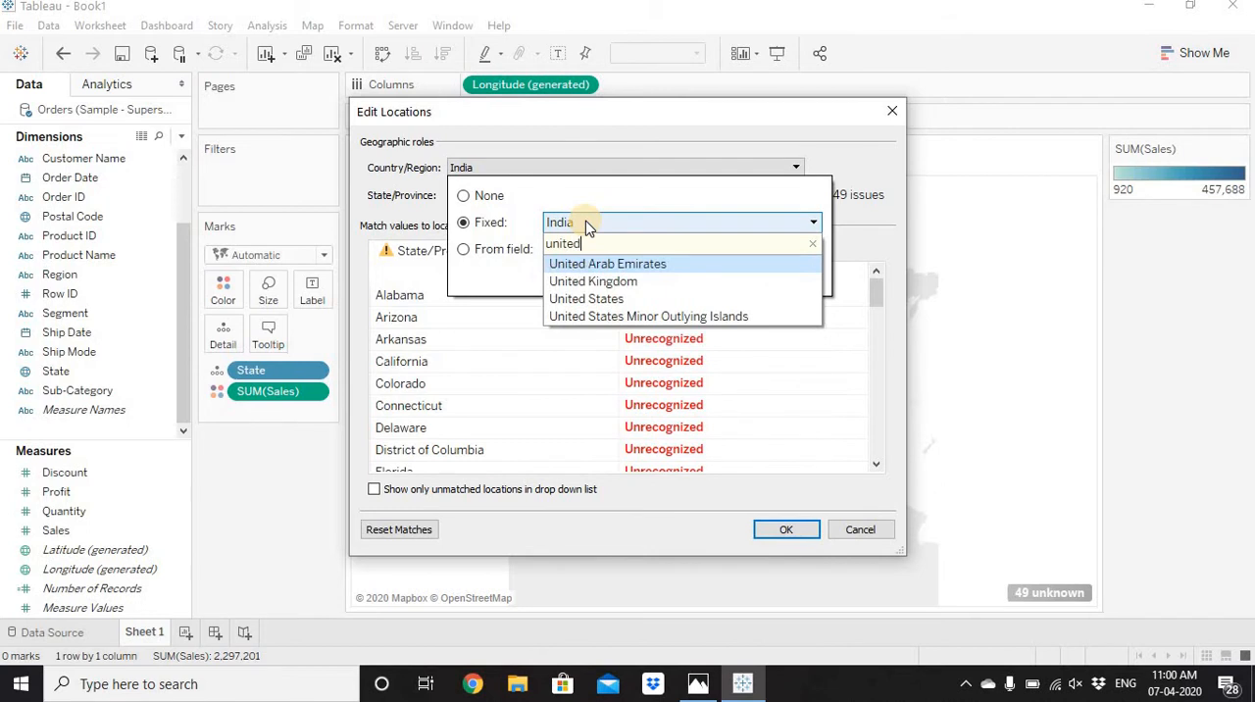
{"action": "left_click", "coordinate": [616, 297]}
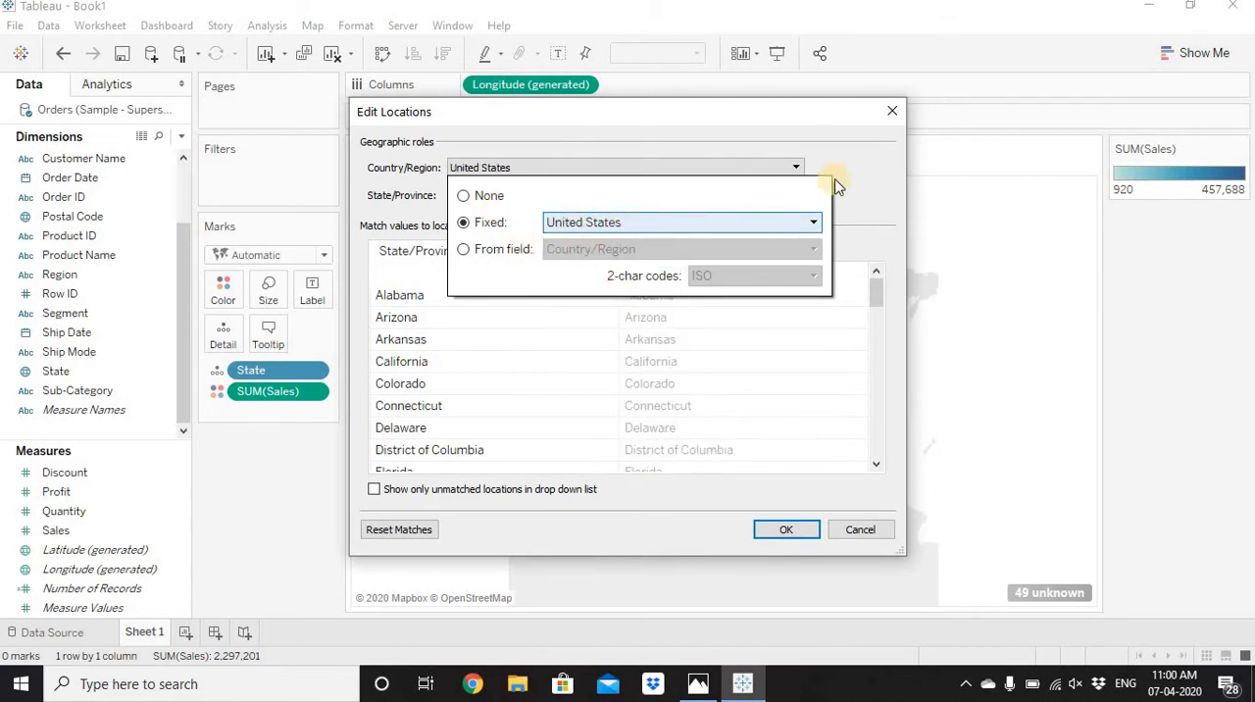
{"action": "left_click", "coordinate": [873, 179]}
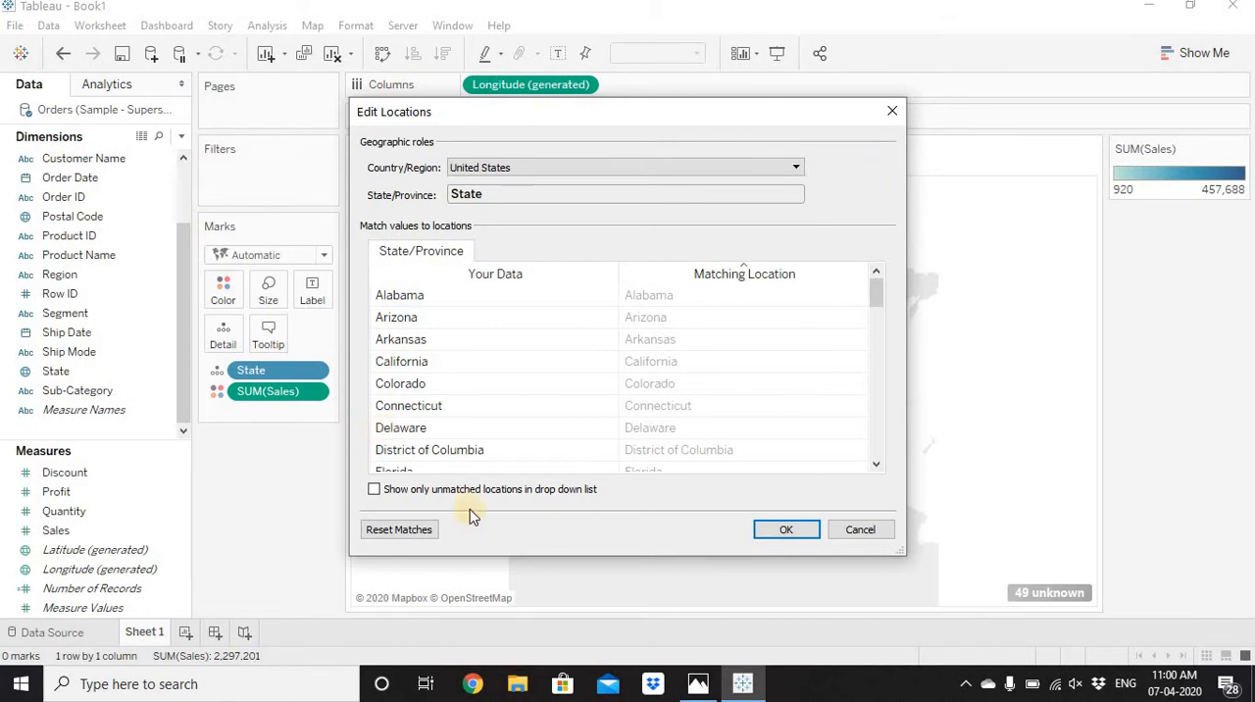
{"action": "left_click", "coordinate": [792, 531]}
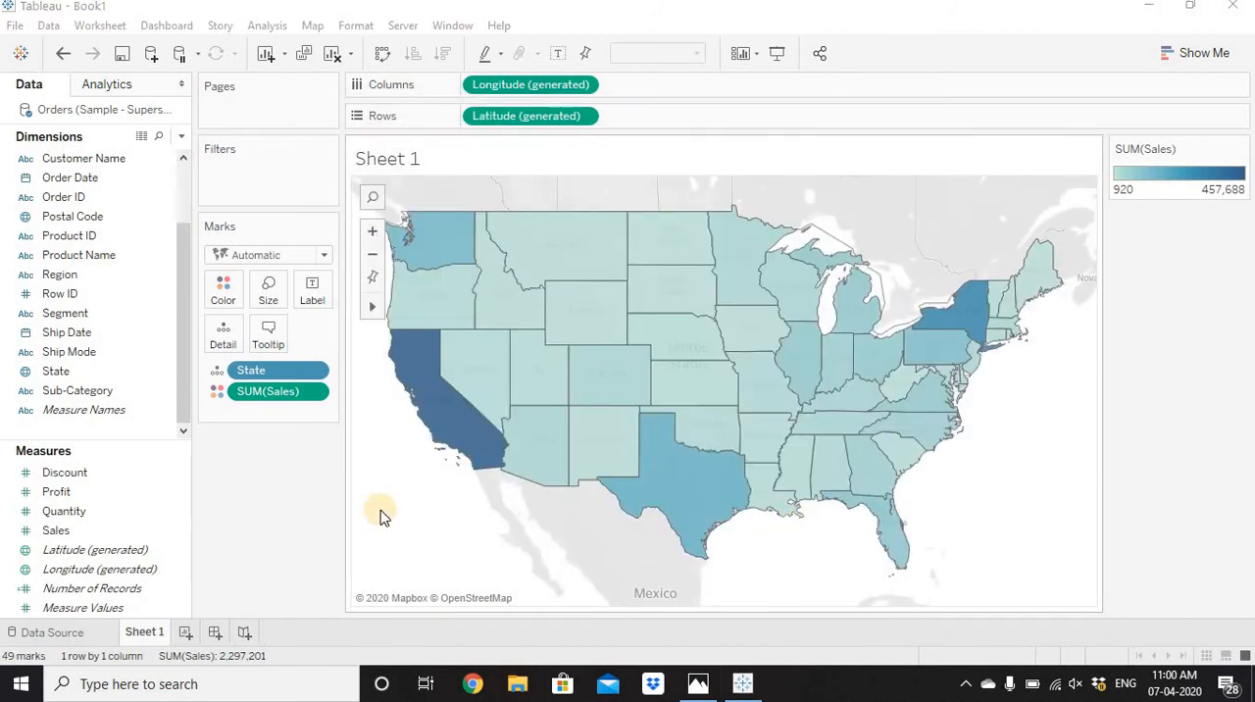
Give the map's states a white border and raise the color opacity to 100%.
{"action": "left_click", "coordinate": [222, 291]}
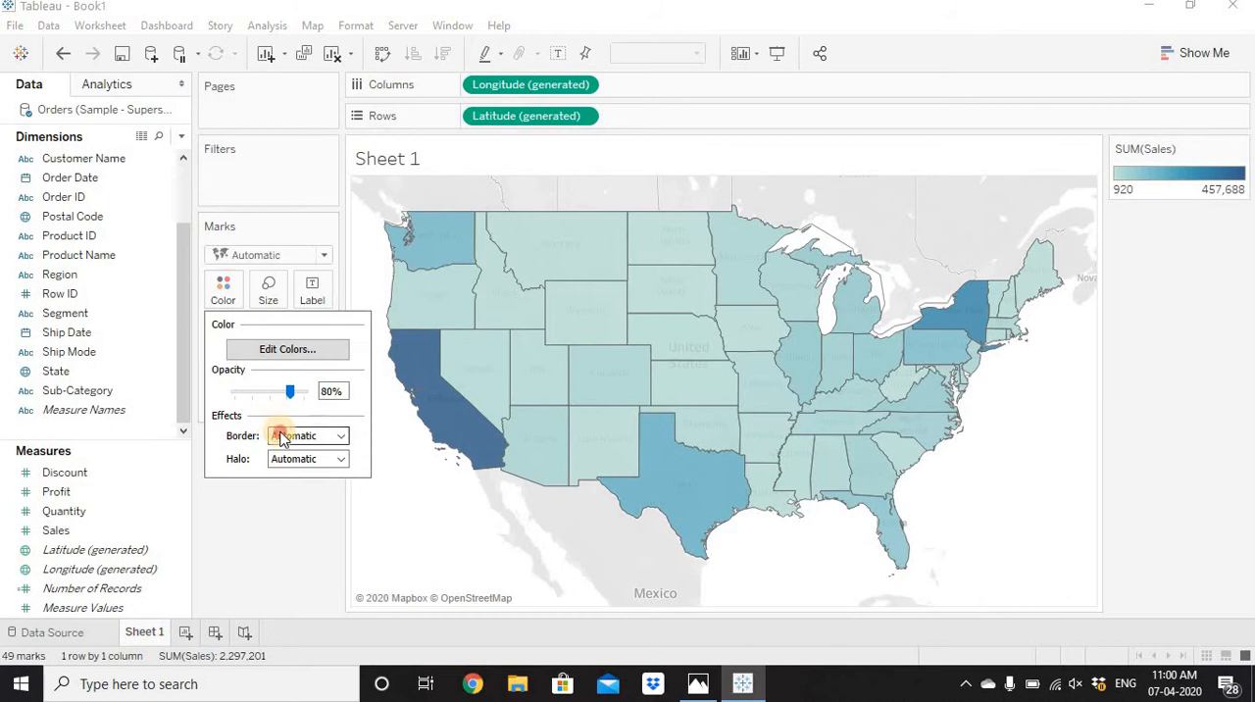
{"action": "left_click", "coordinate": [280, 437]}
{"action": "left_click", "coordinate": [297, 503]}
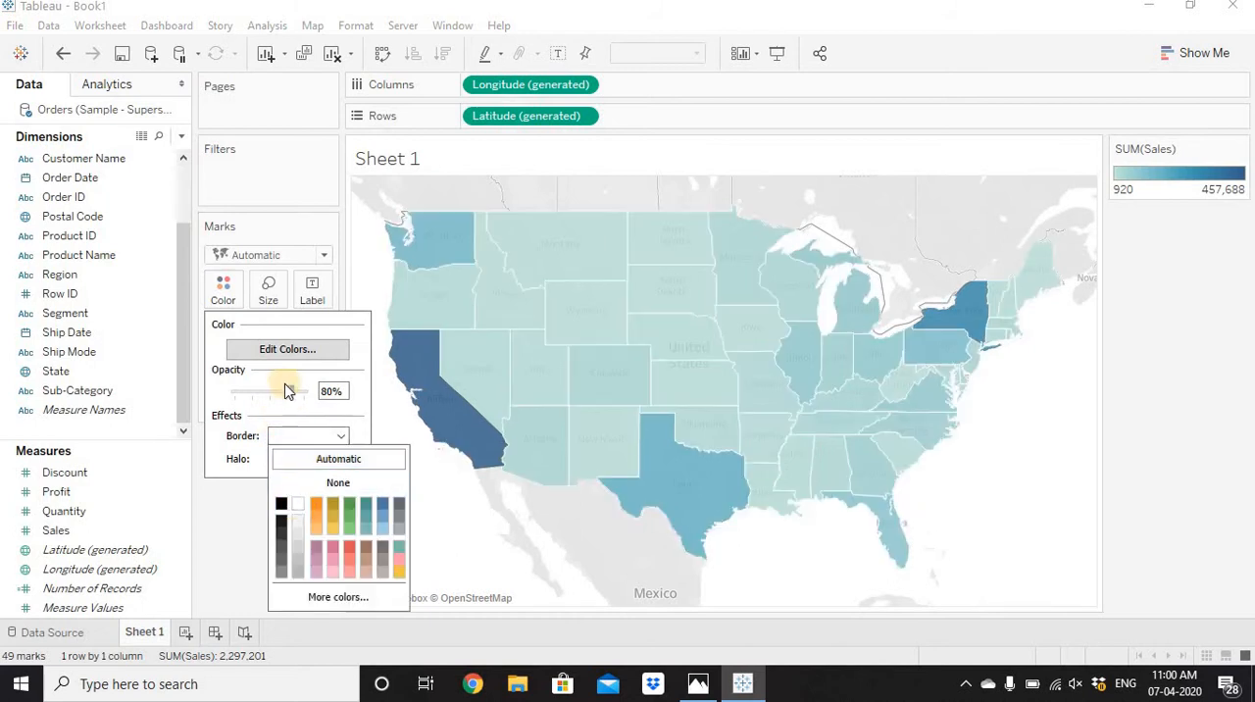
{"action": "left_click_drag", "start_coordinate": [294, 392], "coordinate": [330, 395]}
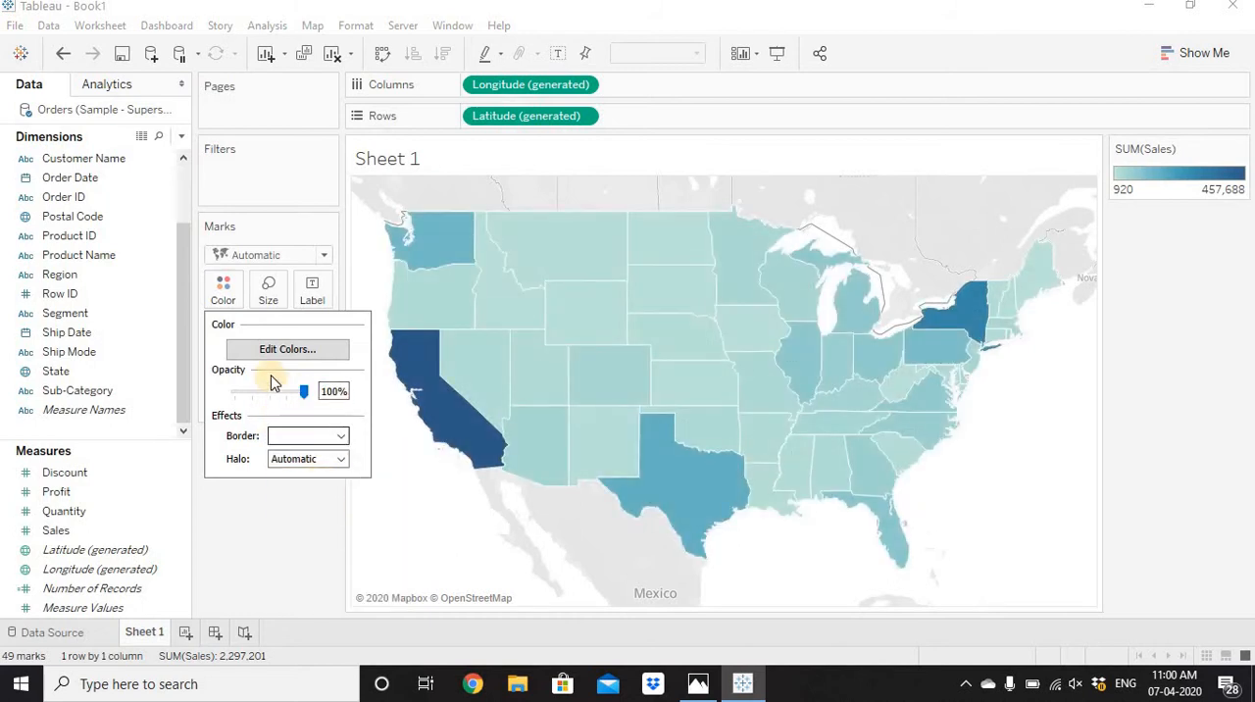
{"action": "left_click", "coordinate": [312, 580]}
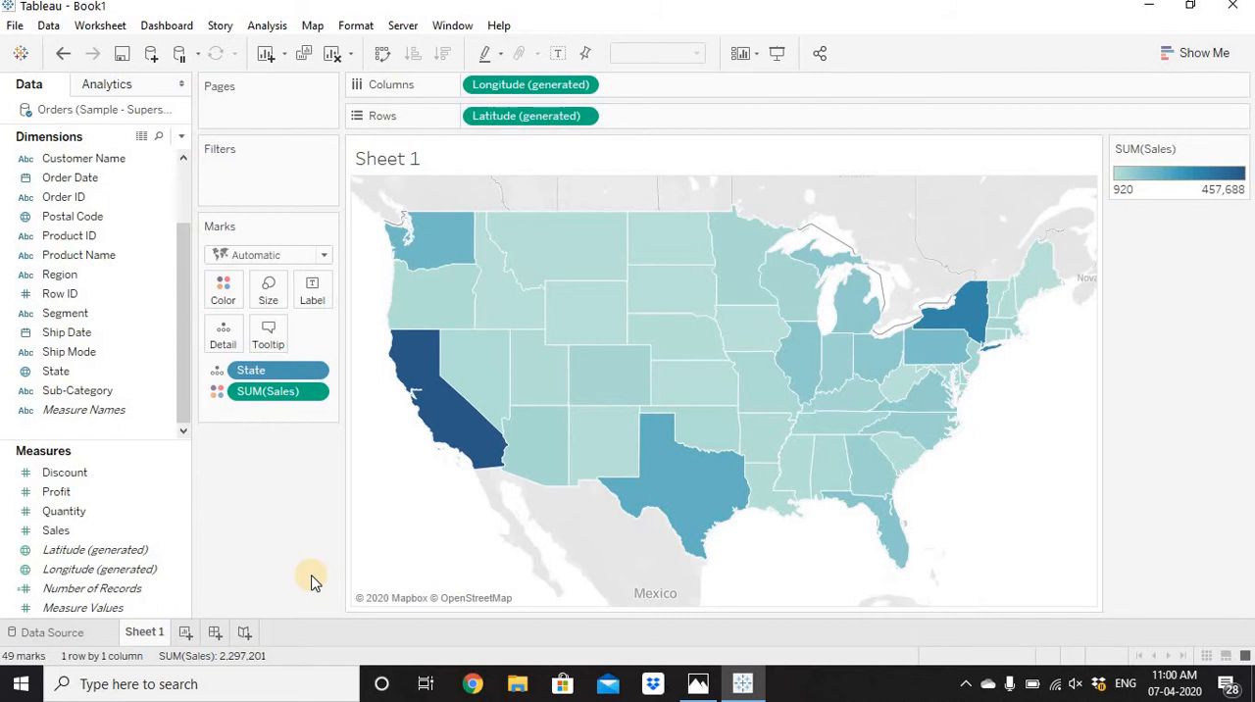
Add a new worksheet and place Category on Rows and the sum of Sales on Columns.
{"action": "left_click_drag", "start_coordinate": [187, 407], "coordinate": [184, 276]}
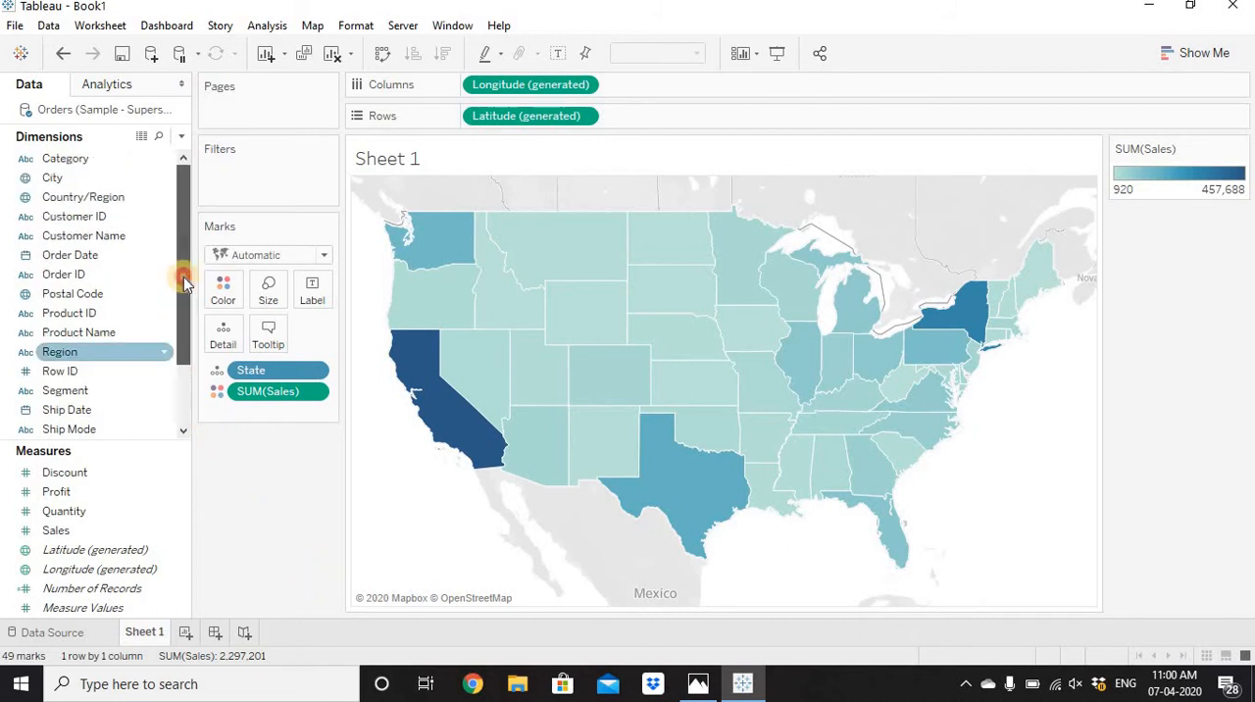
{"action": "left_click", "coordinate": [85, 159]}
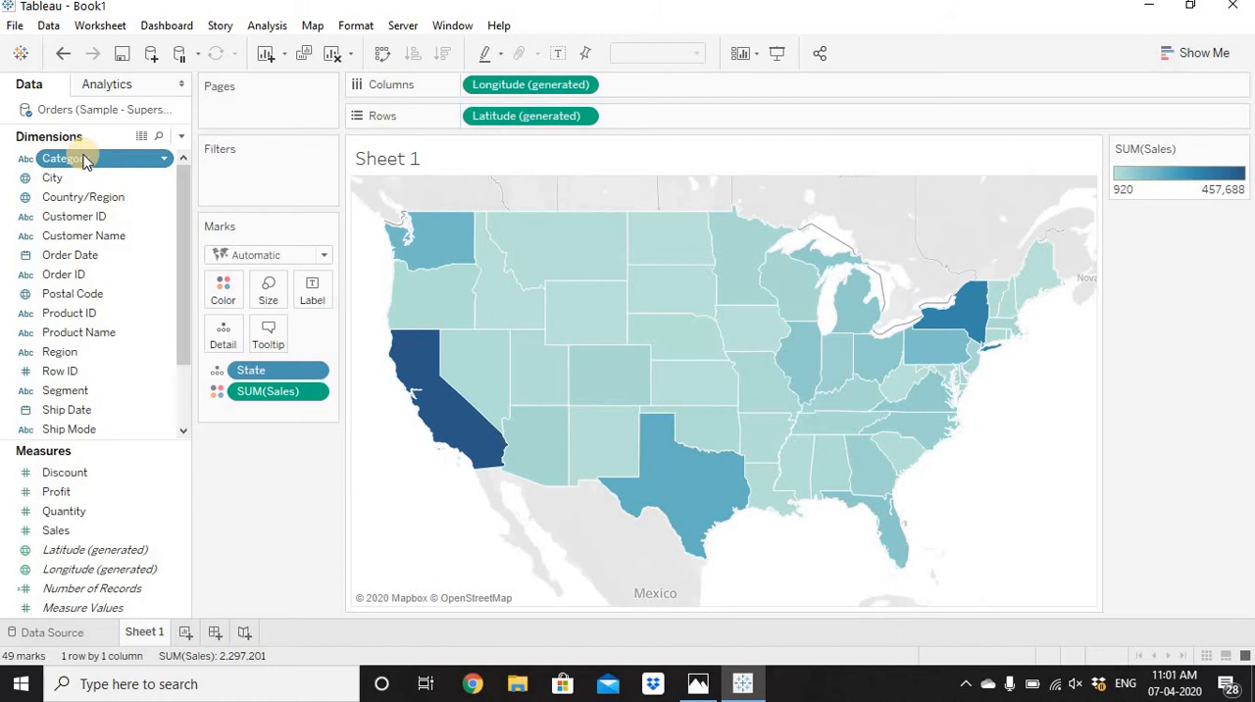
{"action": "left_click", "coordinate": [184, 633]}
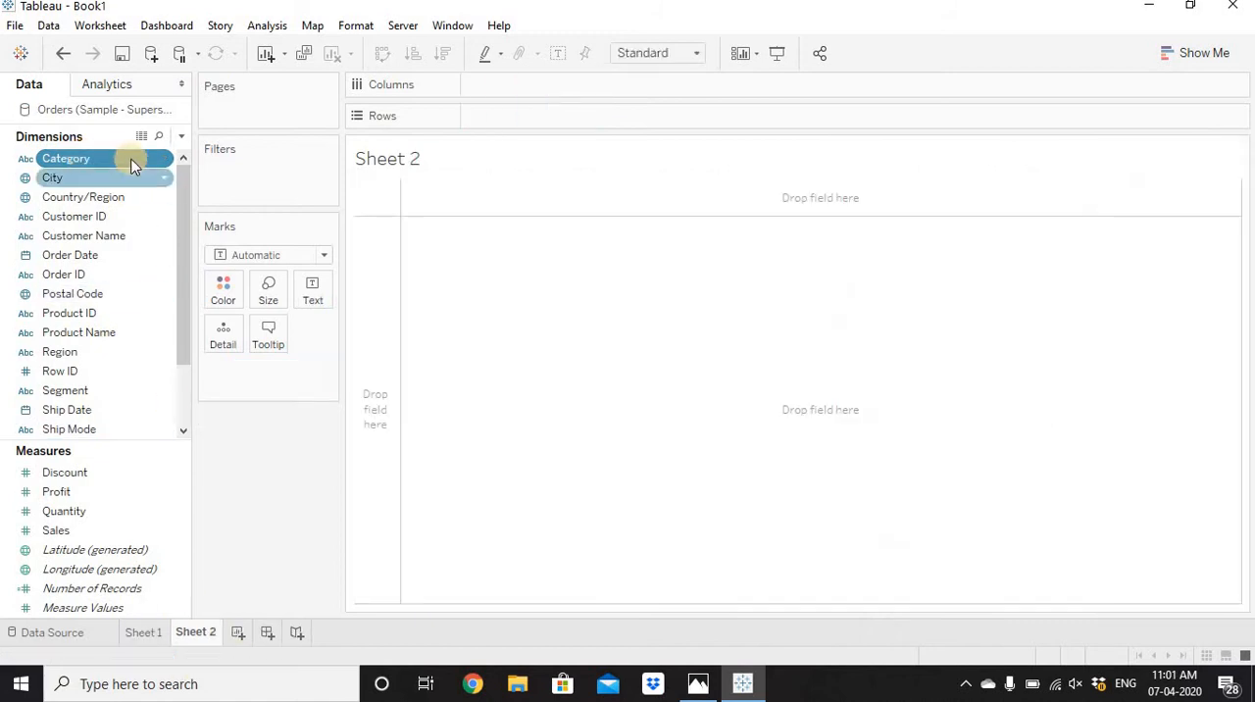
{"action": "left_click_drag", "start_coordinate": [101, 159], "coordinate": [579, 121]}
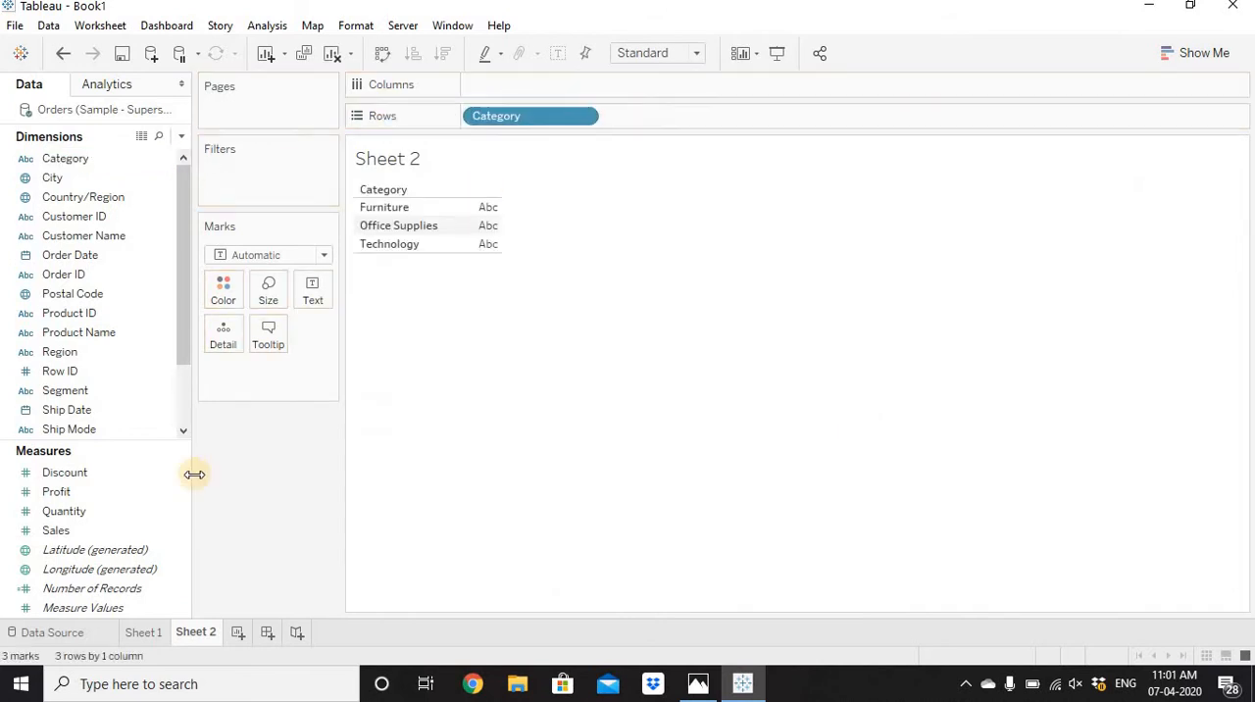
{"action": "left_click_drag", "start_coordinate": [59, 530], "coordinate": [650, 84]}
Convert the category sales chart into a pie chart and fit it to Entire View.
{"action": "left_click", "coordinate": [1196, 53]}
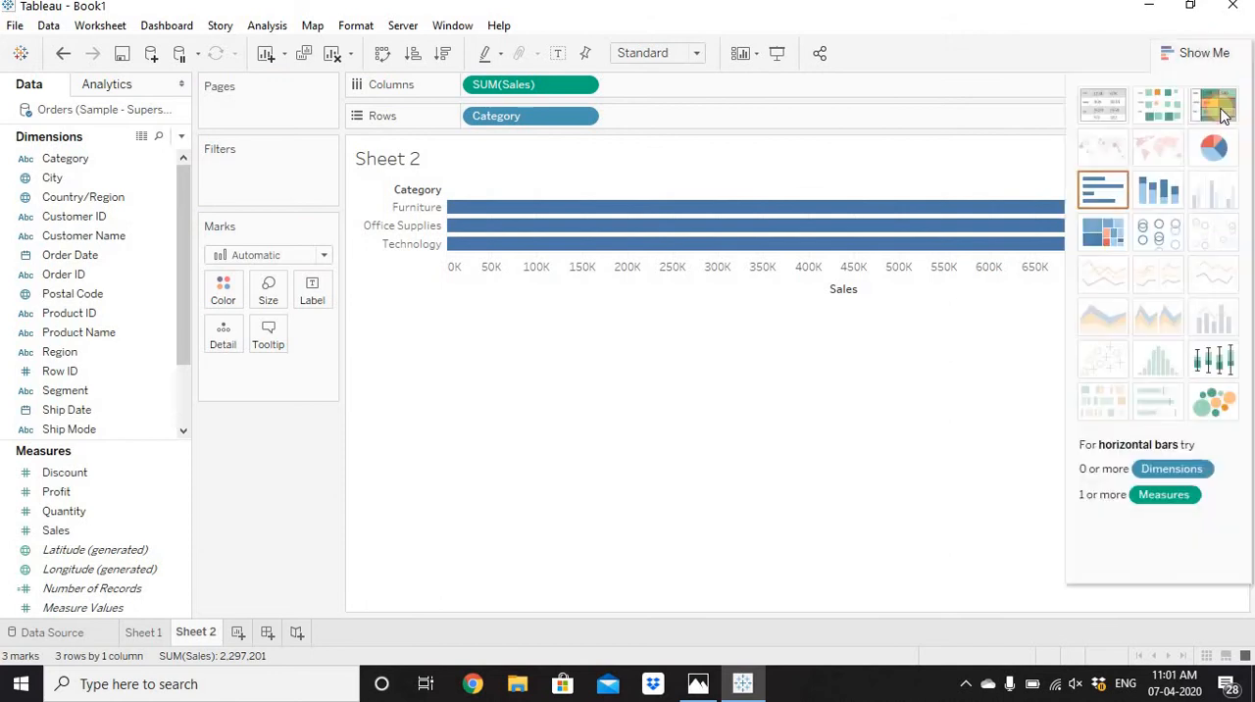
{"action": "left_click", "coordinate": [1213, 147]}
{"action": "left_click", "coordinate": [1201, 53]}
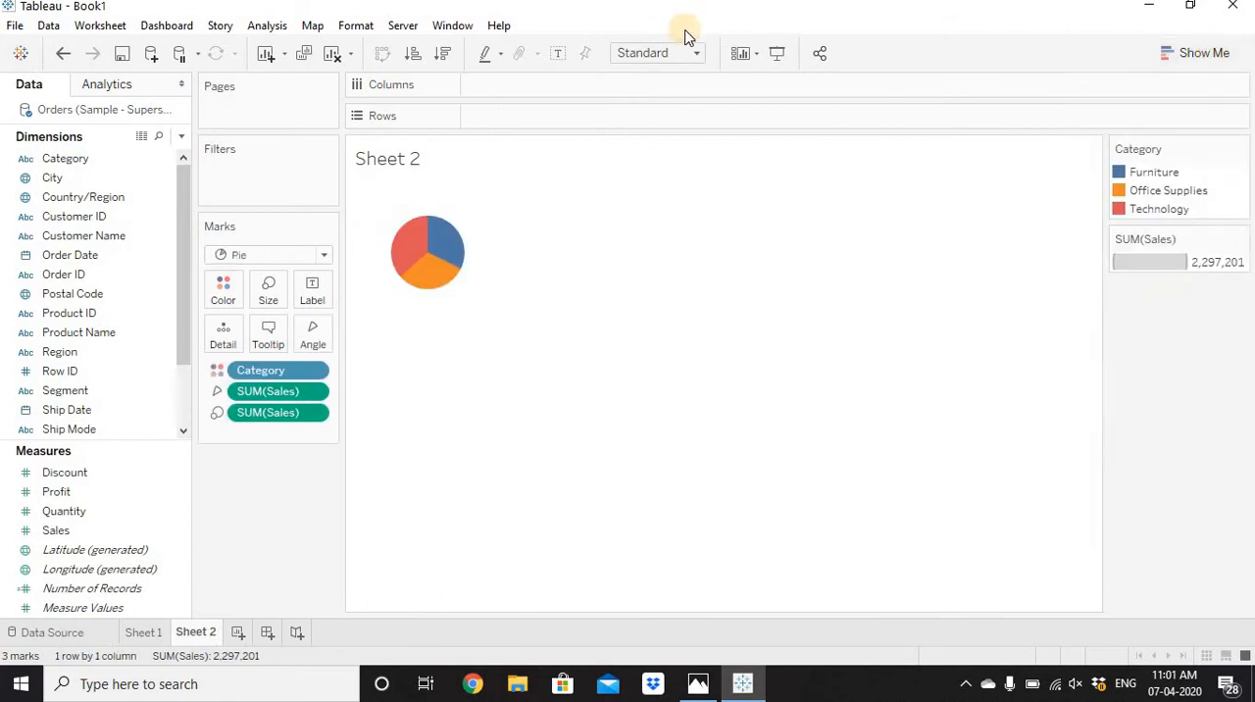
{"action": "left_click", "coordinate": [684, 53]}
{"action": "left_click", "coordinate": [684, 117]}
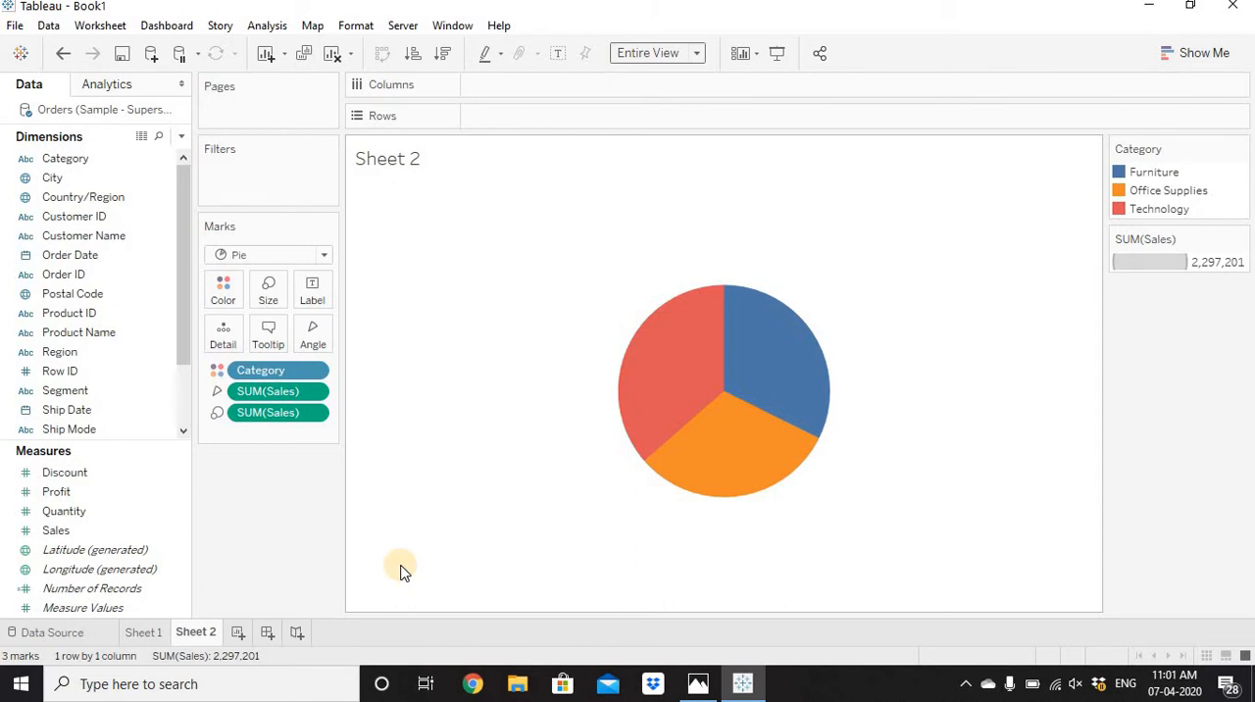
On Sheet 1, duplicate Latitude (generated) on Rows and set the second copy's mark type to Pie.
{"action": "left_click", "coordinate": [147, 632]}
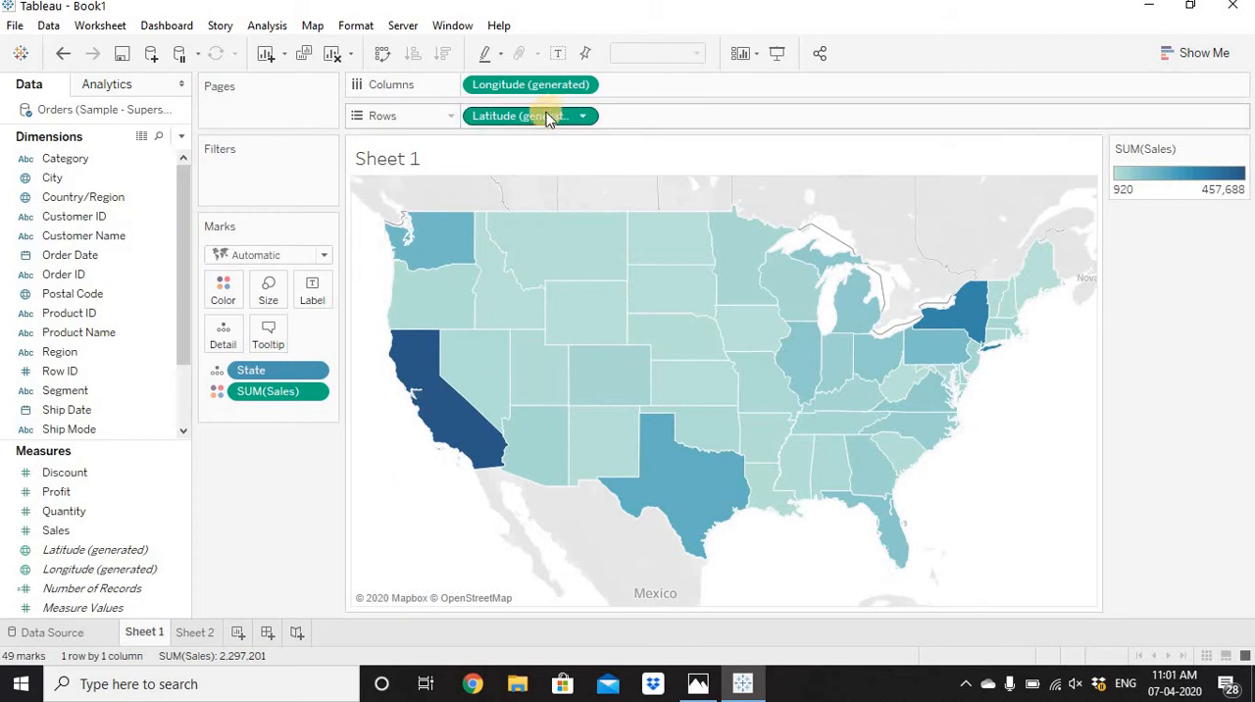
{"action": "left_click_drag", "start_coordinate": [537, 115], "coordinate": [667, 123]}
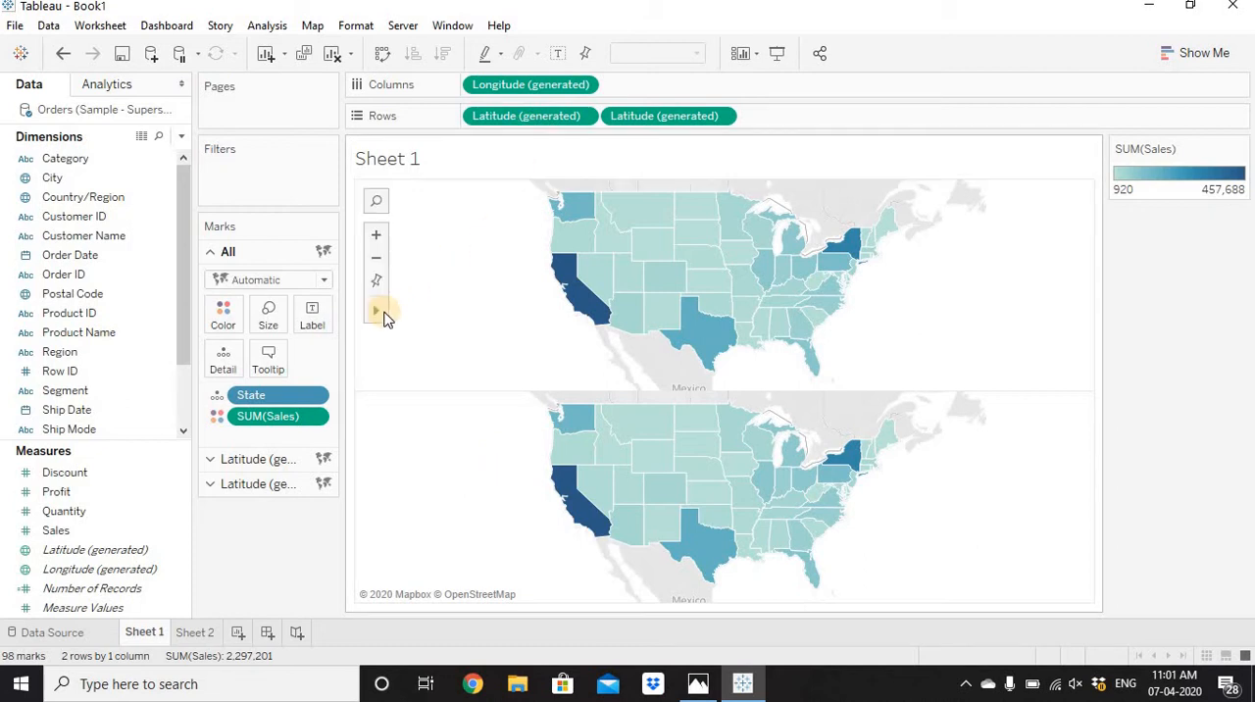
{"action": "left_click", "coordinate": [233, 253]}
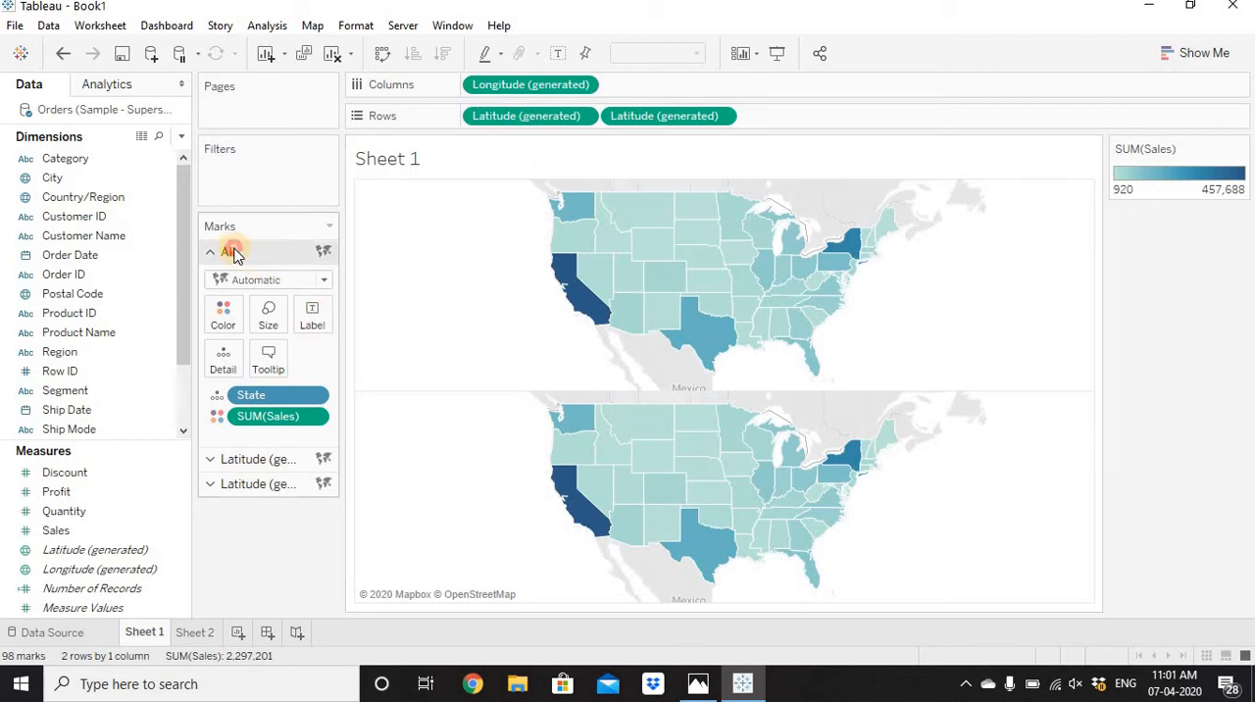
{"action": "left_click", "coordinate": [261, 462]}
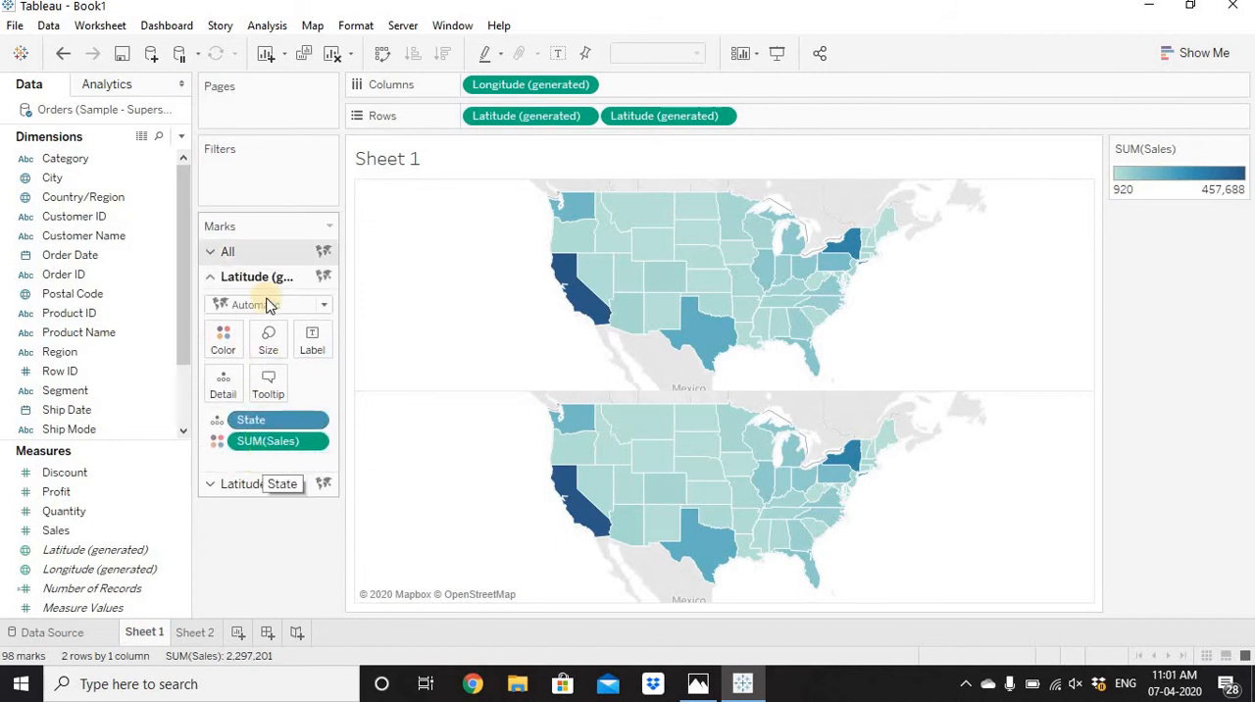
{"action": "left_click", "coordinate": [257, 484]}
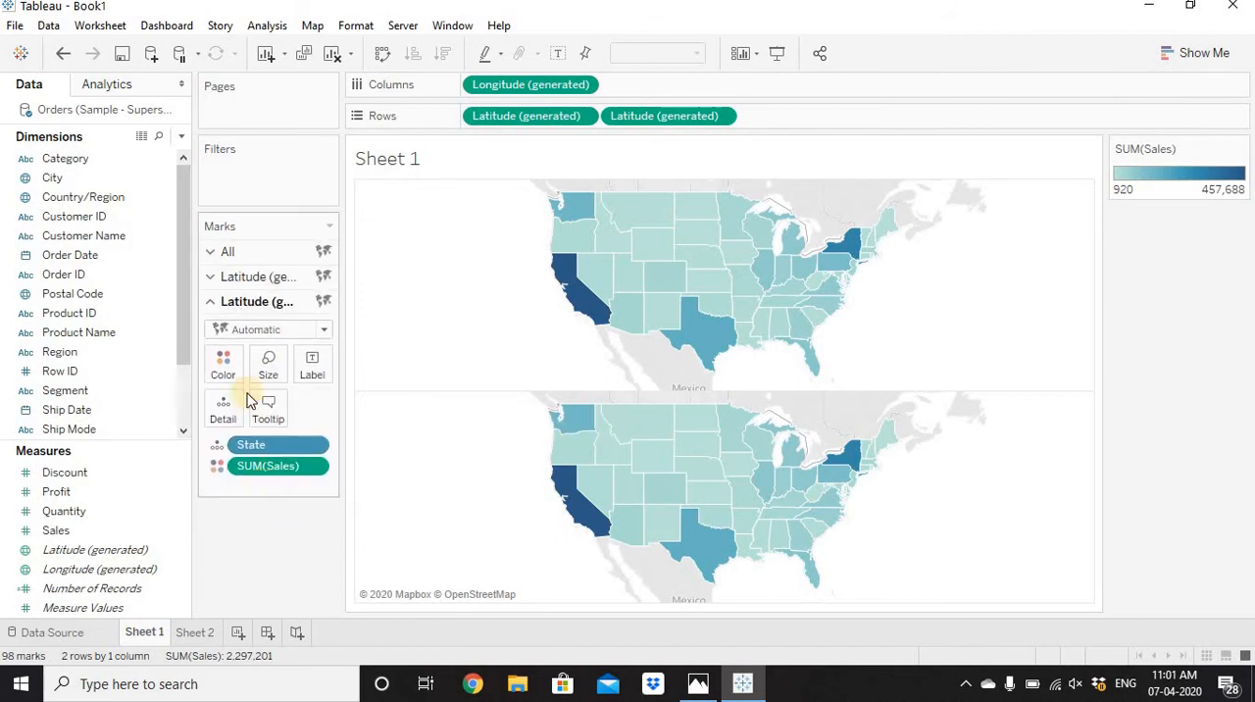
{"action": "left_click", "coordinate": [267, 332]}
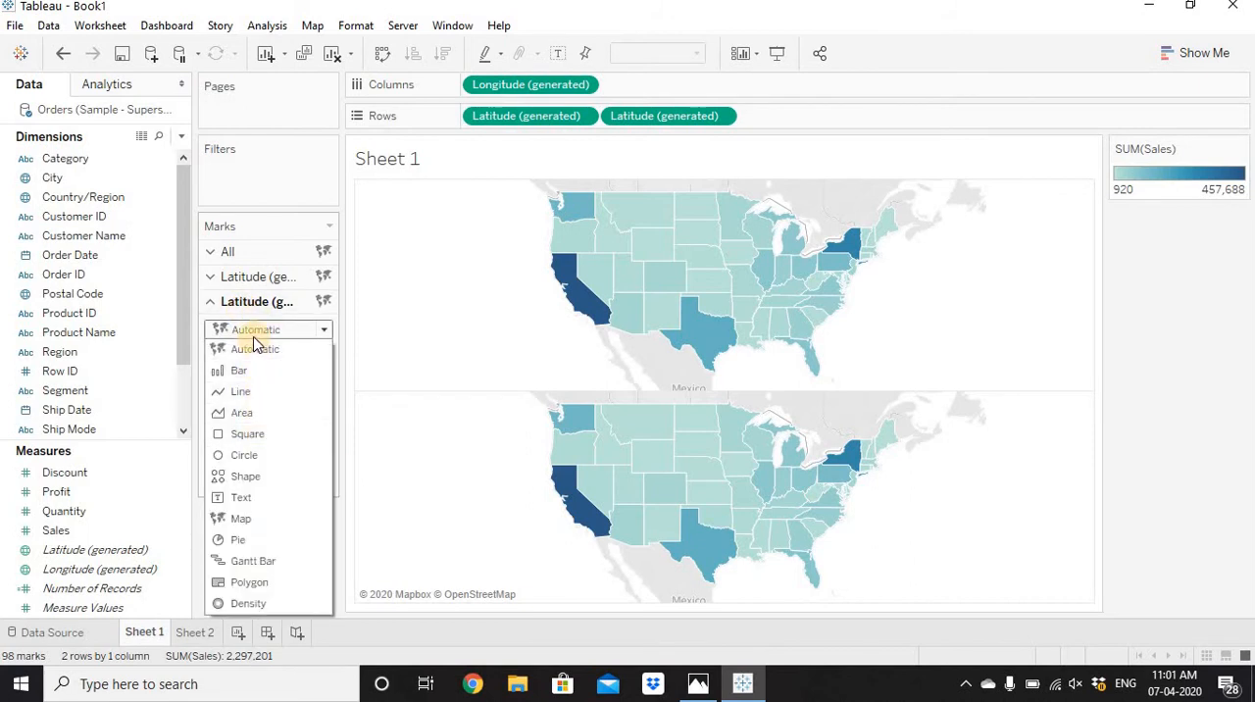
{"action": "left_click", "coordinate": [243, 540]}
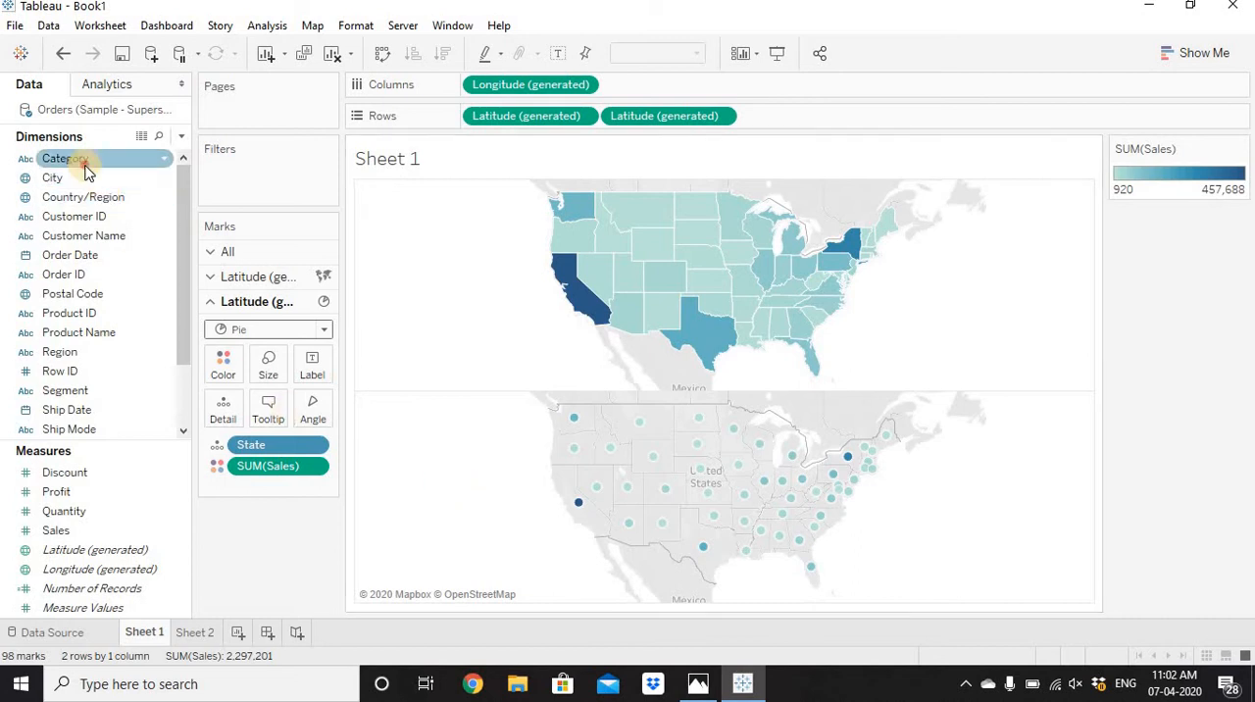
Color the second map's pies by Category and set their slice angle by Sales.
{"action": "left_click_drag", "start_coordinate": [69, 159], "coordinate": [226, 377]}
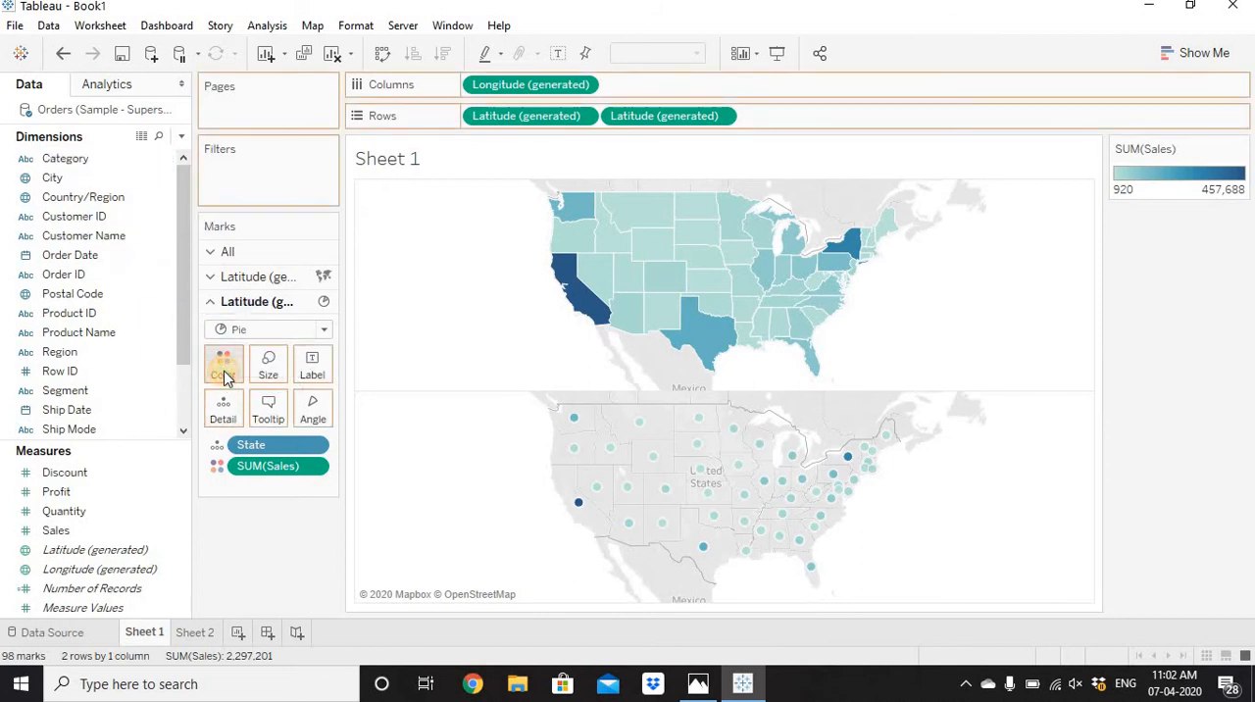
{"action": "left_click_drag", "start_coordinate": [88, 529], "coordinate": [304, 404]}
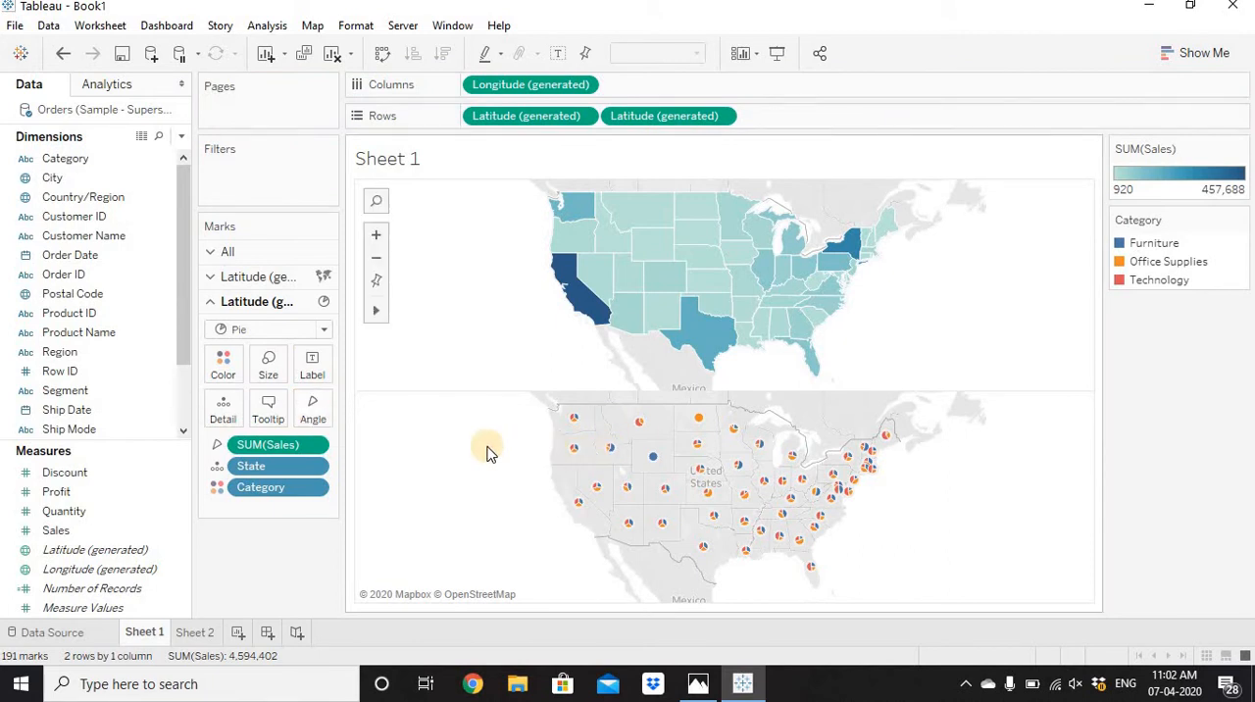
Enlarge the pie marks on the second map to slightly above the middle of the size range.
{"action": "left_click", "coordinate": [265, 368]}
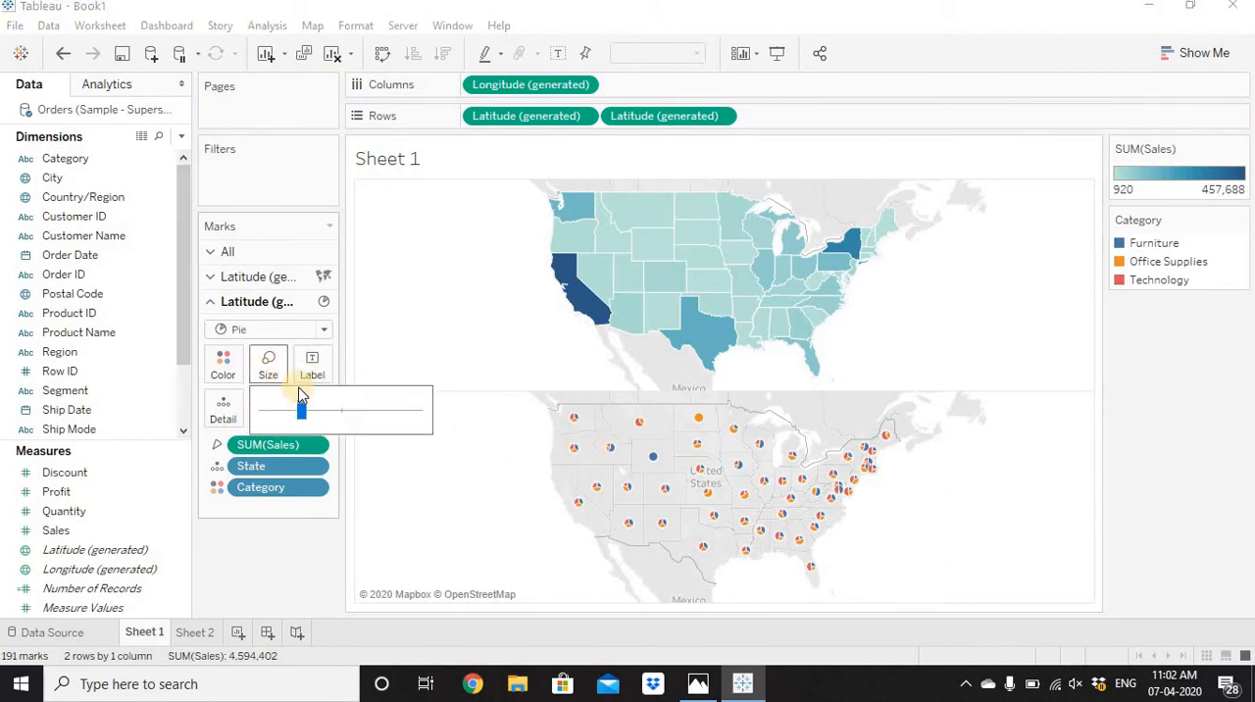
{"action": "left_click", "coordinate": [349, 412]}
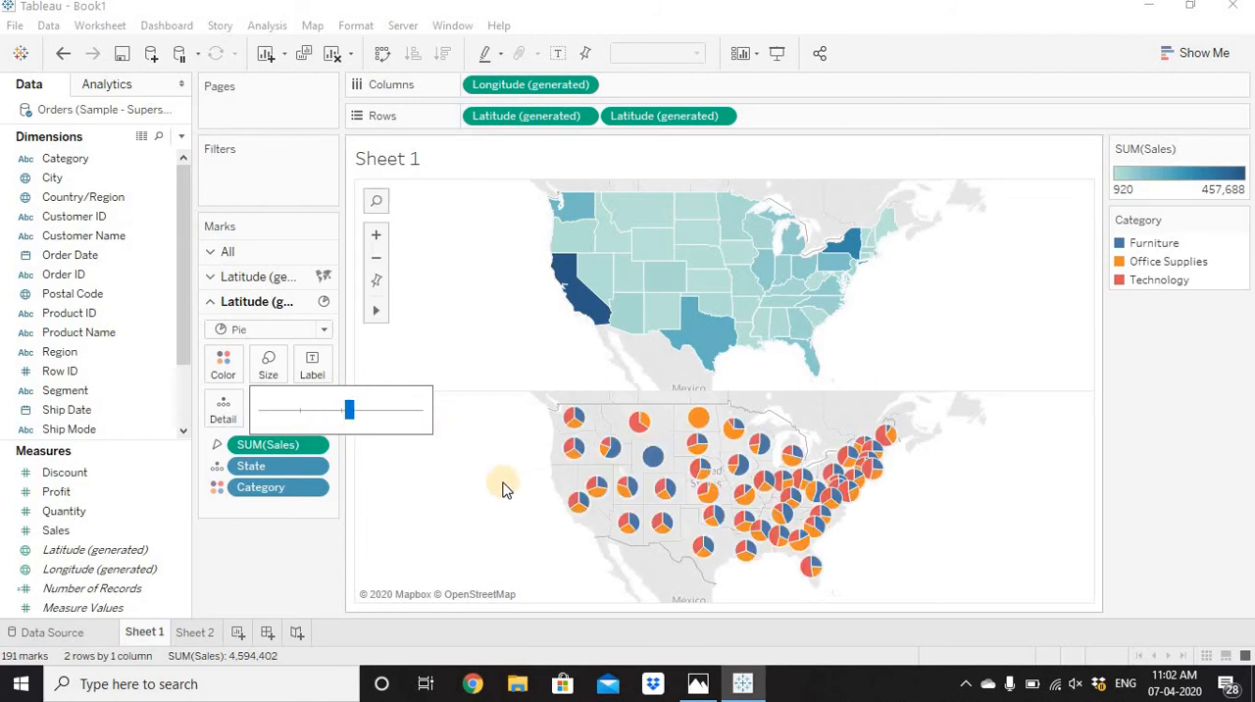
{"action": "left_click", "coordinate": [453, 496]}
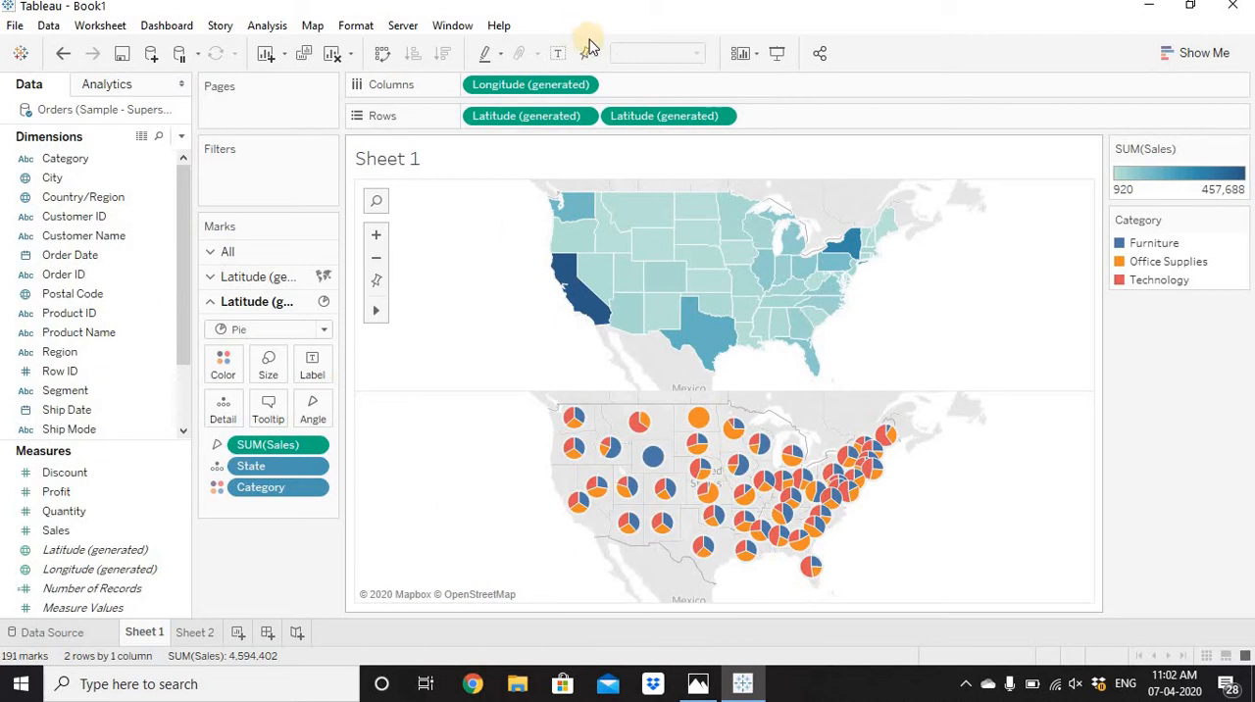
Combine the filled map and the pie map into one map by making the second Latitude (generated) a dual axis.
{"action": "right_click", "coordinate": [659, 118]}
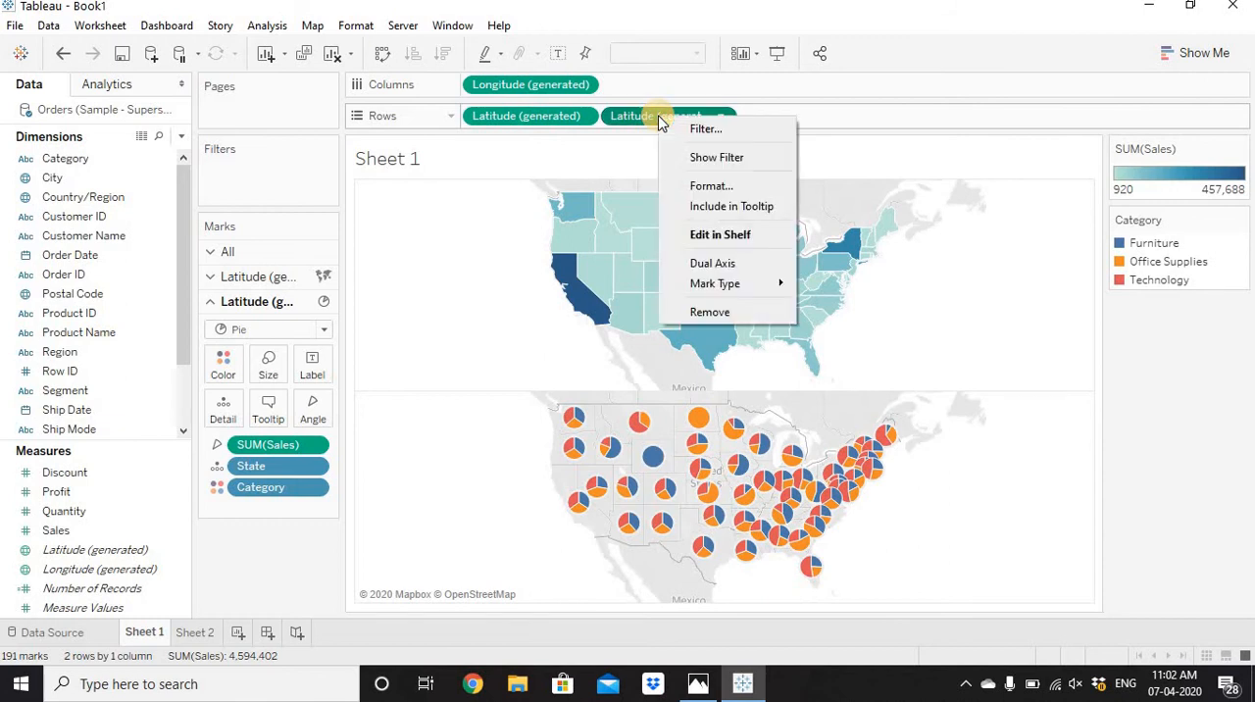
{"action": "left_click", "coordinate": [751, 266]}
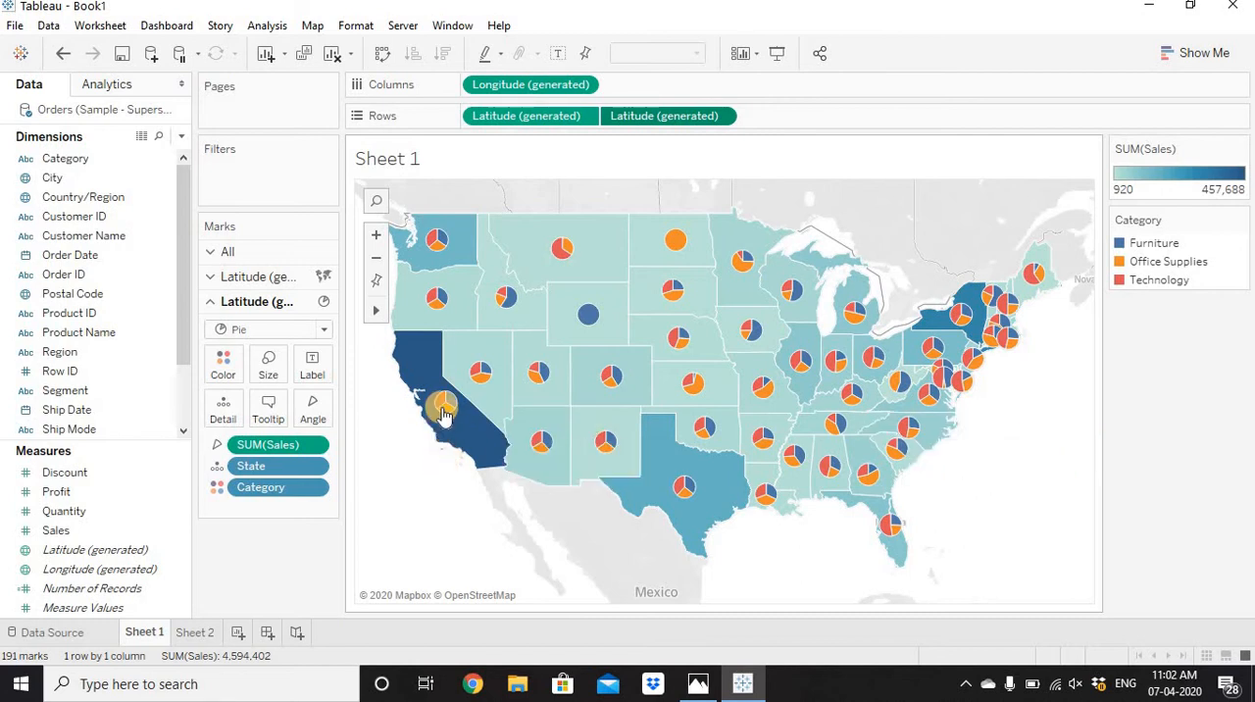
{"action": "mouse_move", "coordinate": [442, 411]}
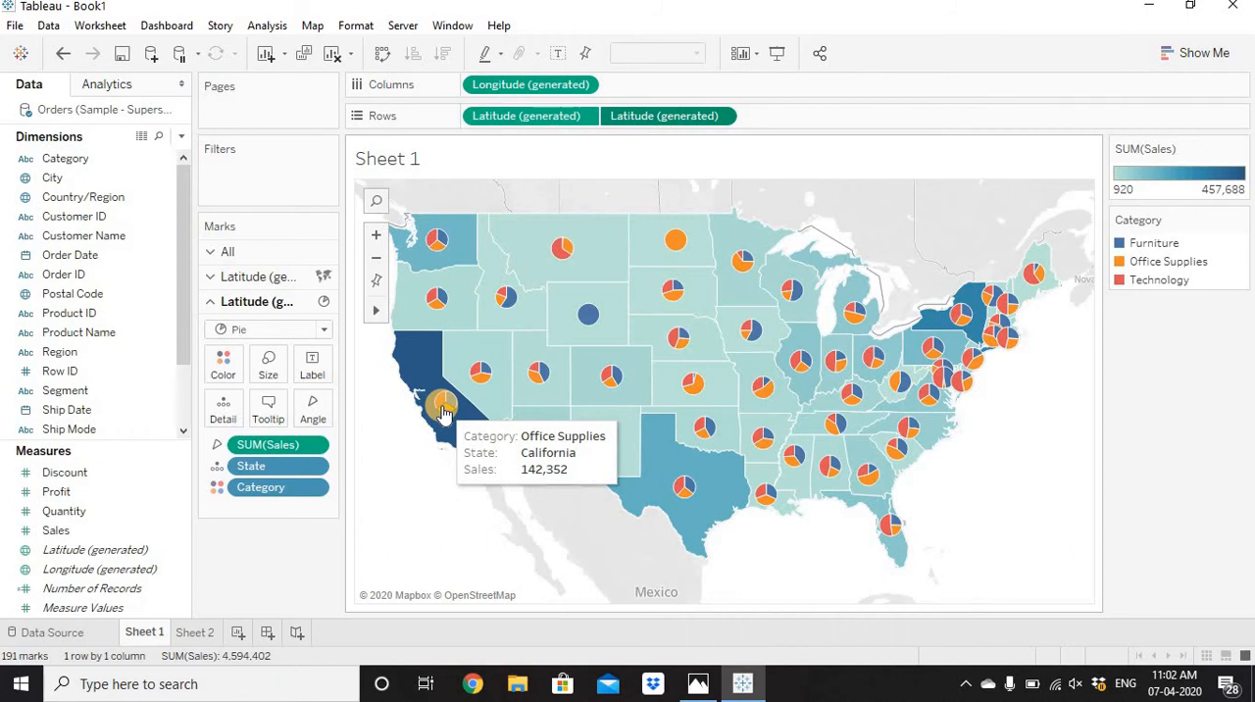
Apply the Percent of Total quick table calculation to the pies' Sales angle and compute it using Category.
{"action": "left_click", "coordinate": [315, 447]}
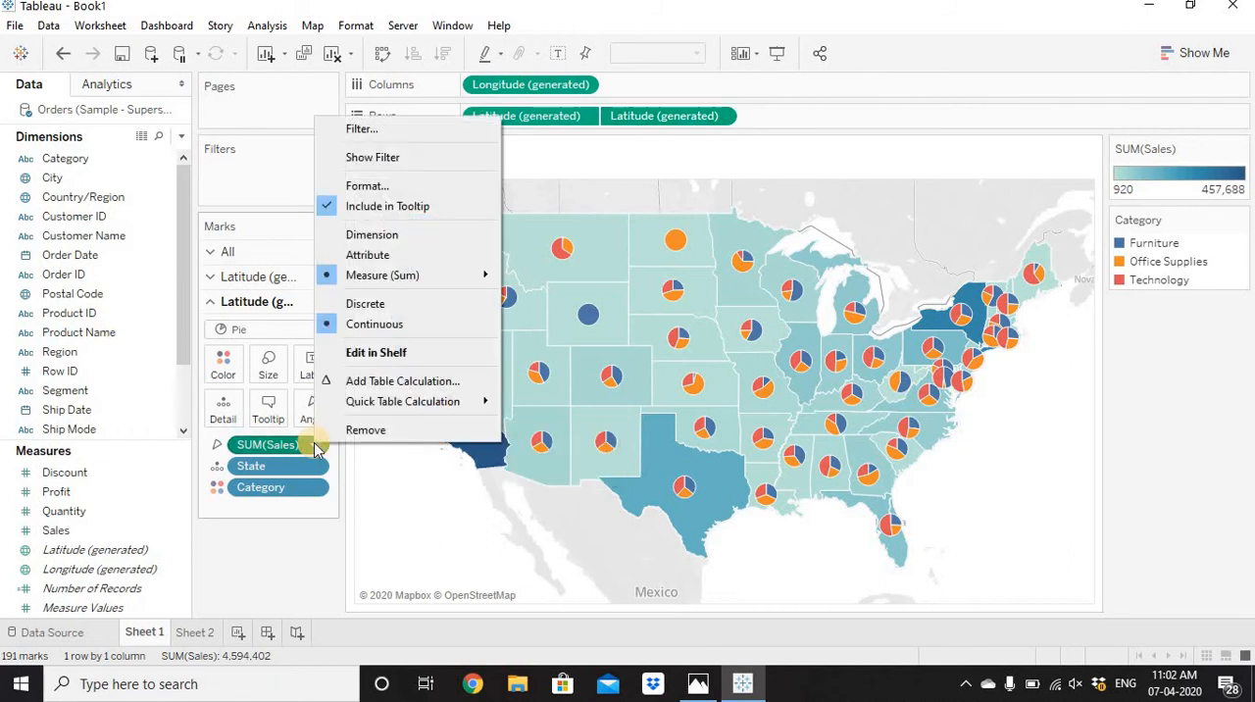
{"action": "mouse_move", "coordinate": [329, 401]}
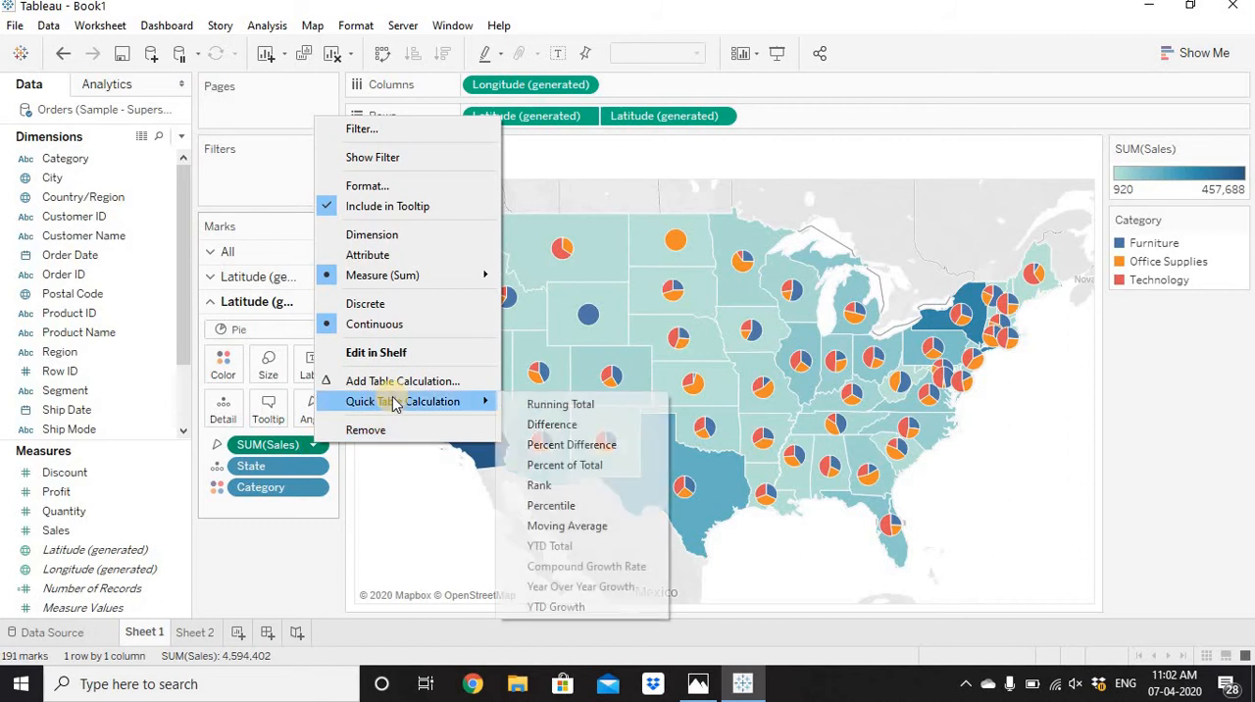
{"action": "left_click", "coordinate": [588, 474]}
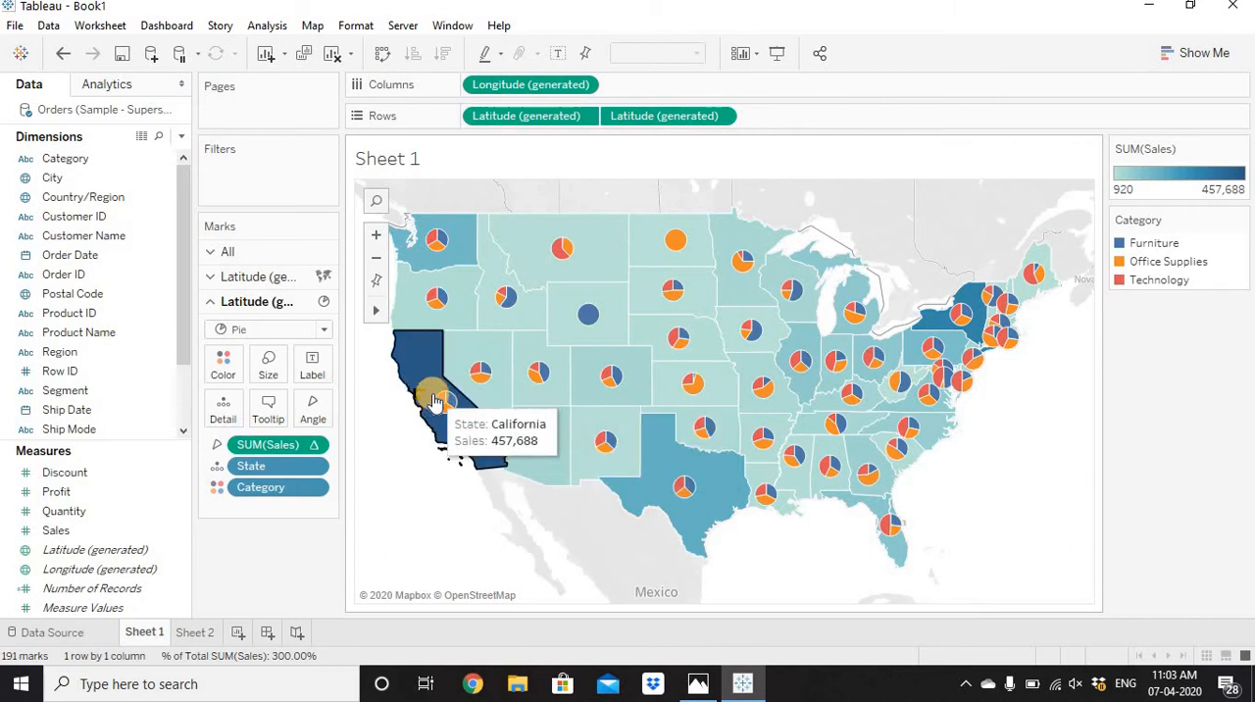
{"action": "right_click", "coordinate": [303, 444]}
{"action": "mouse_move", "coordinate": [395, 412]}
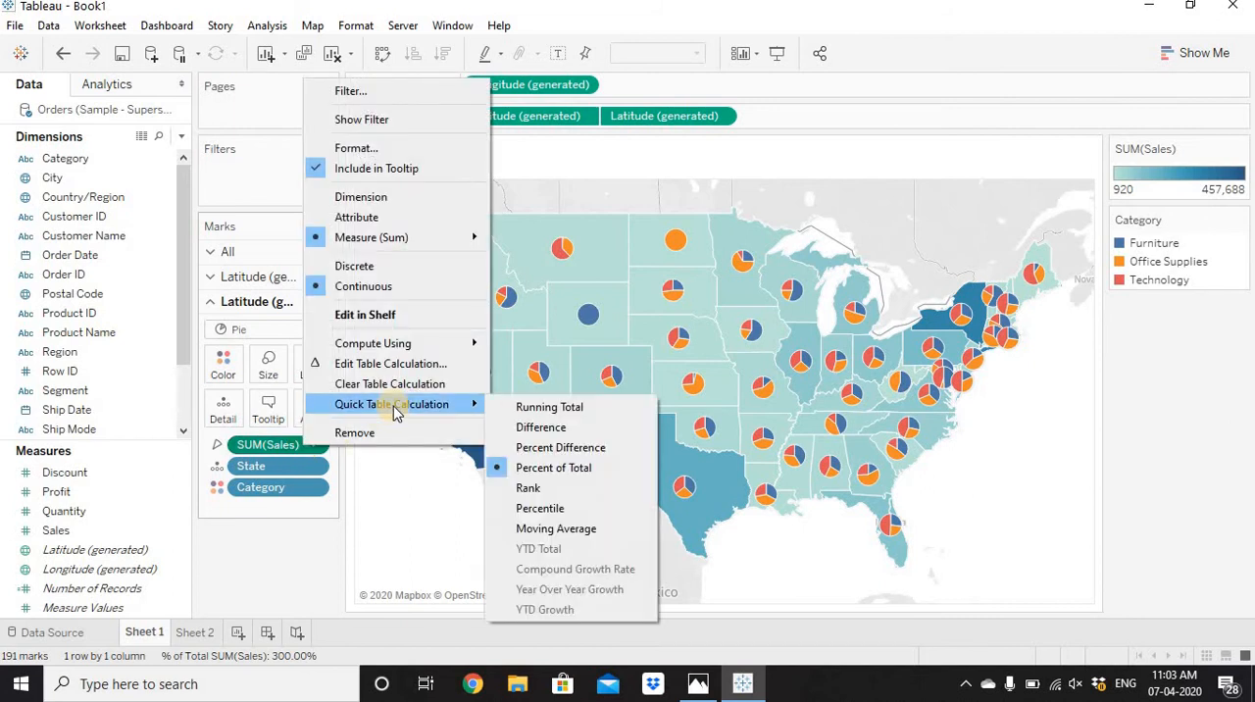
{"action": "mouse_move", "coordinate": [428, 346]}
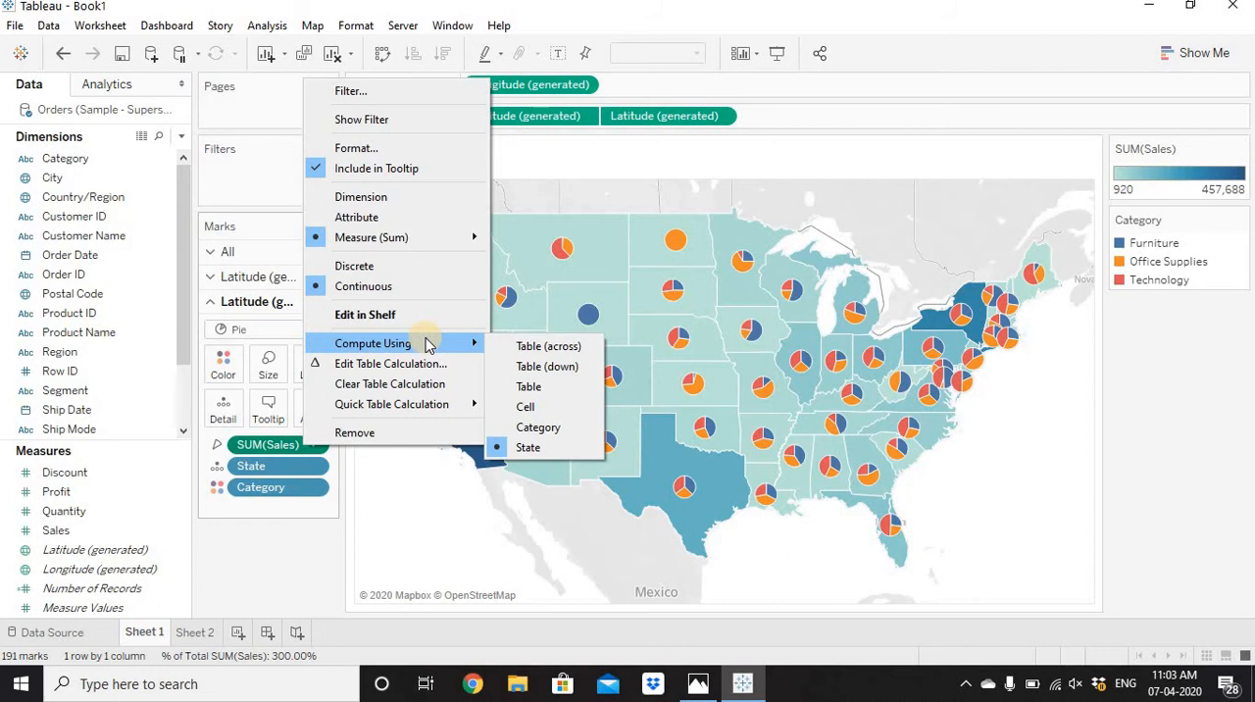
{"action": "left_click", "coordinate": [539, 427]}
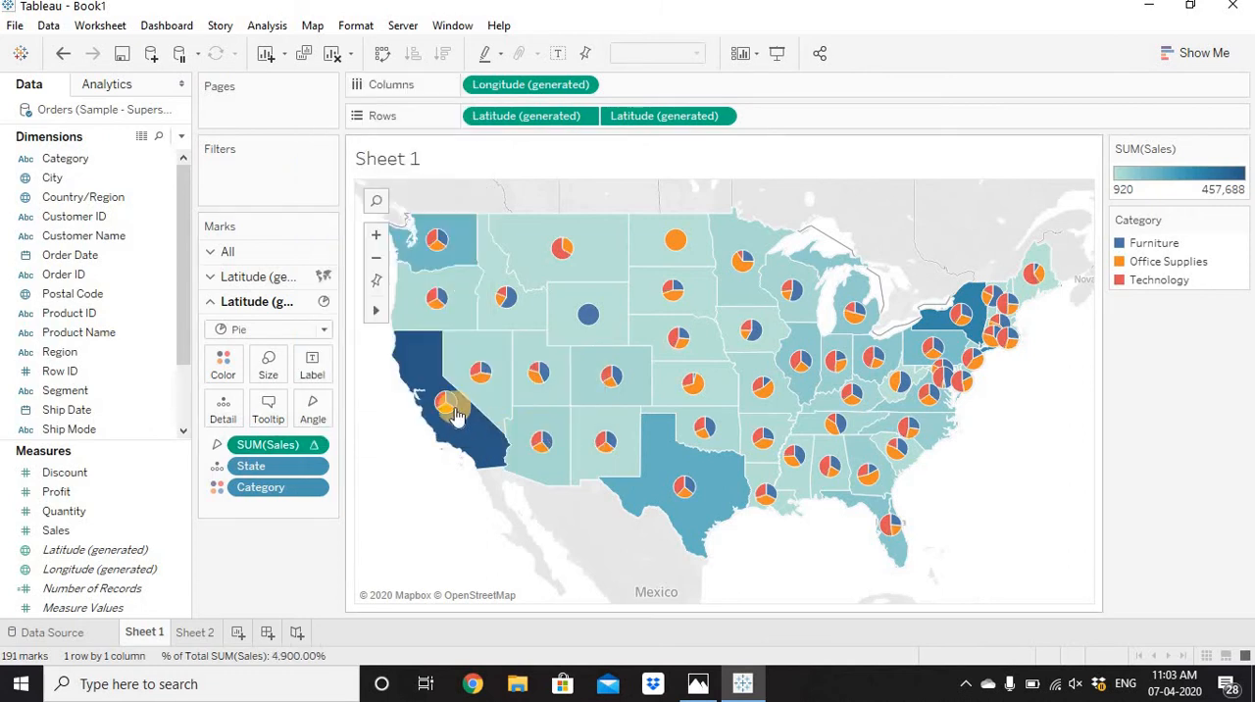
{"action": "mouse_move", "coordinate": [441, 404]}
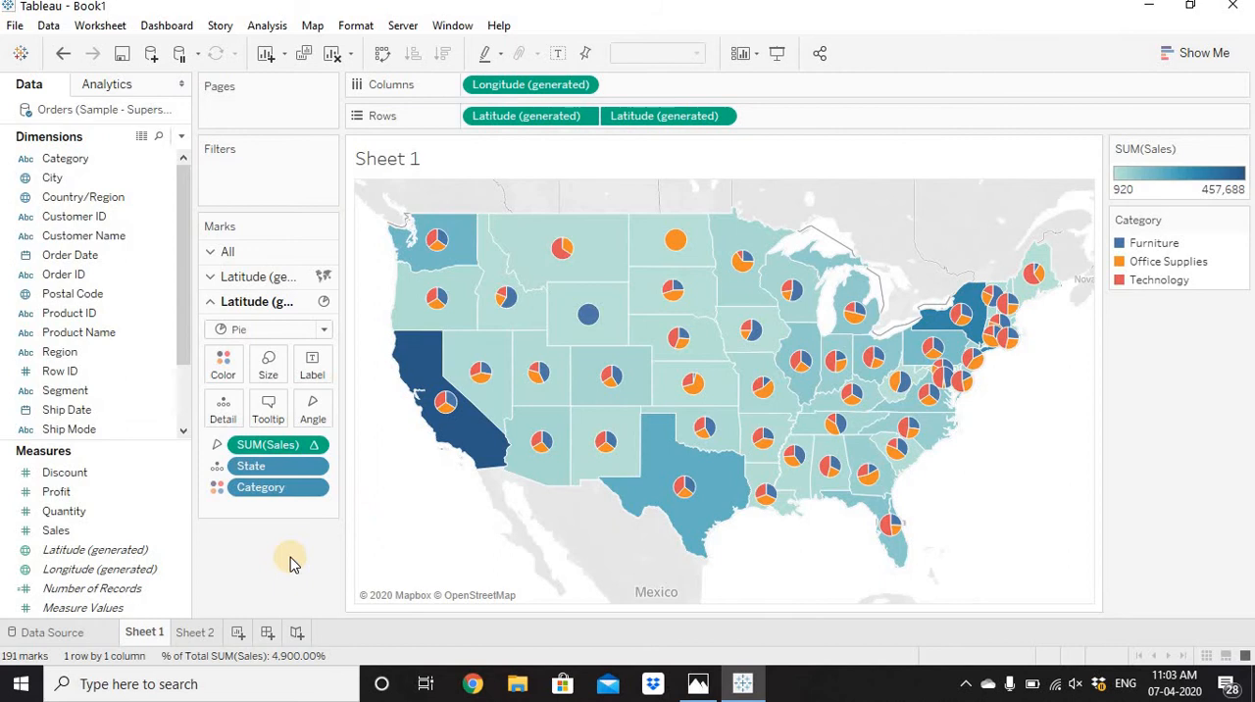
Rename Sheet 1 as Pie and Map, and duplicate that sheet.
{"action": "double_click", "coordinate": [159, 632]}
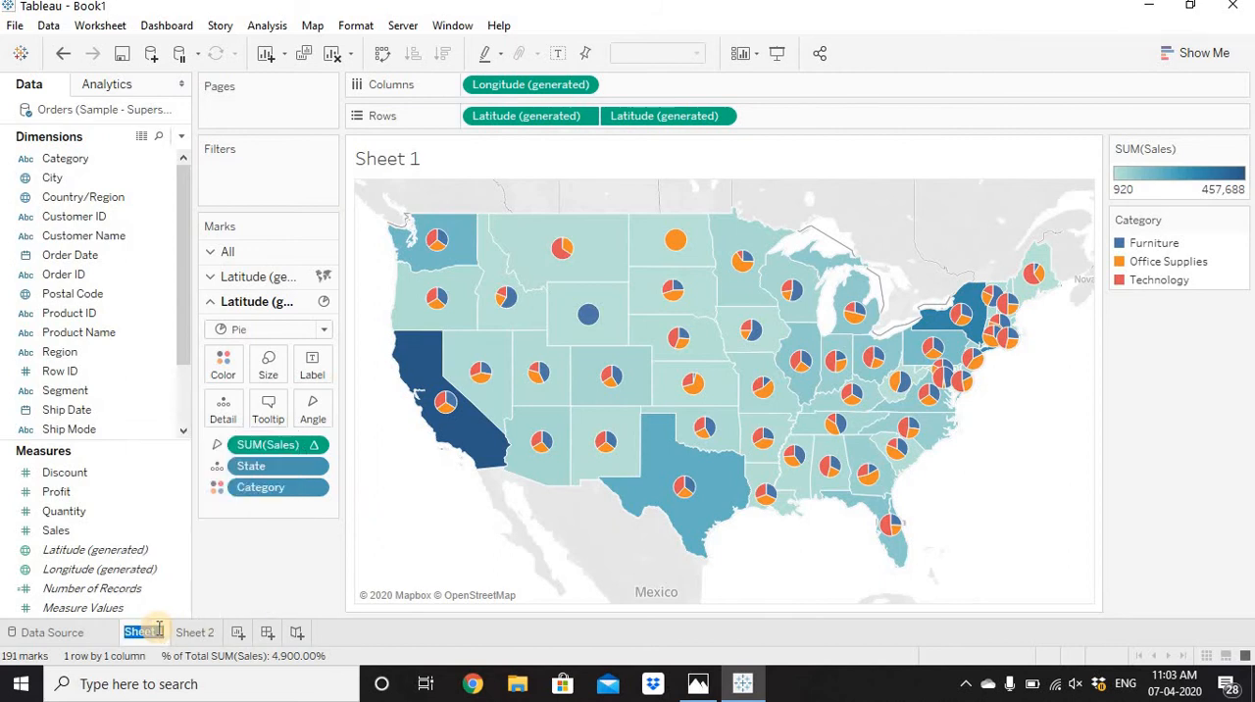
{"action": "type", "text": "Pie and Map"}
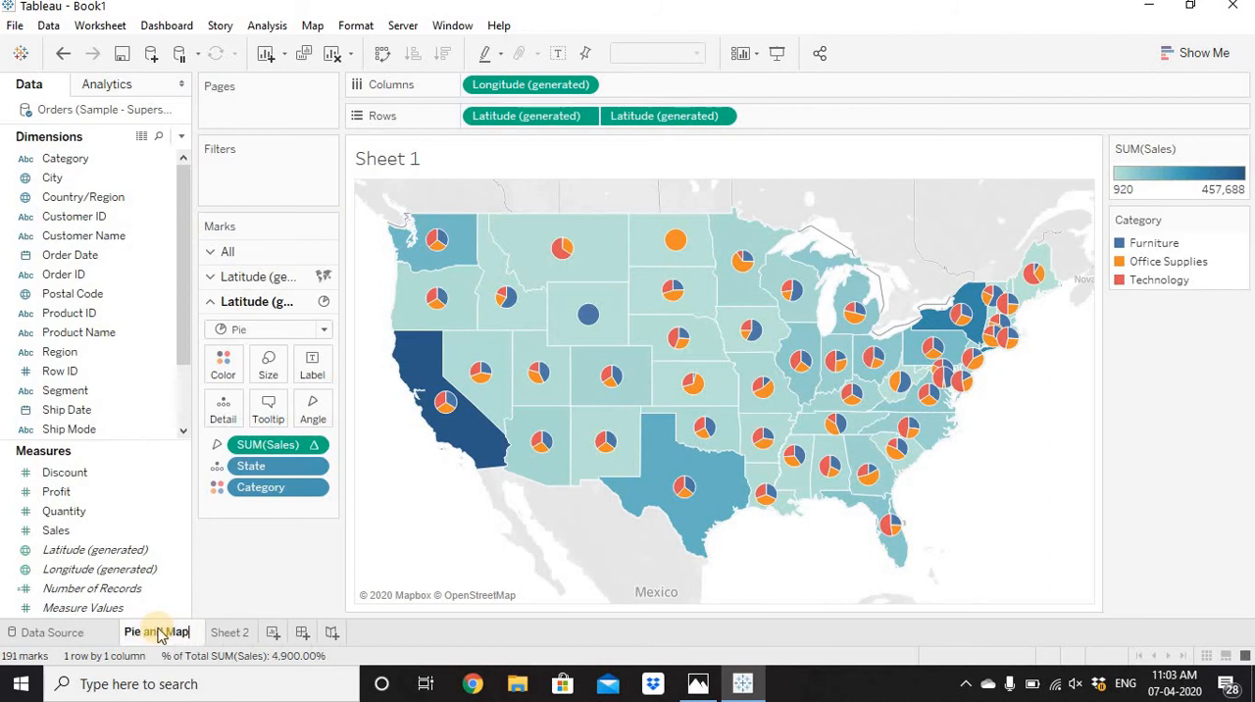
{"action": "key", "text": "Return"}
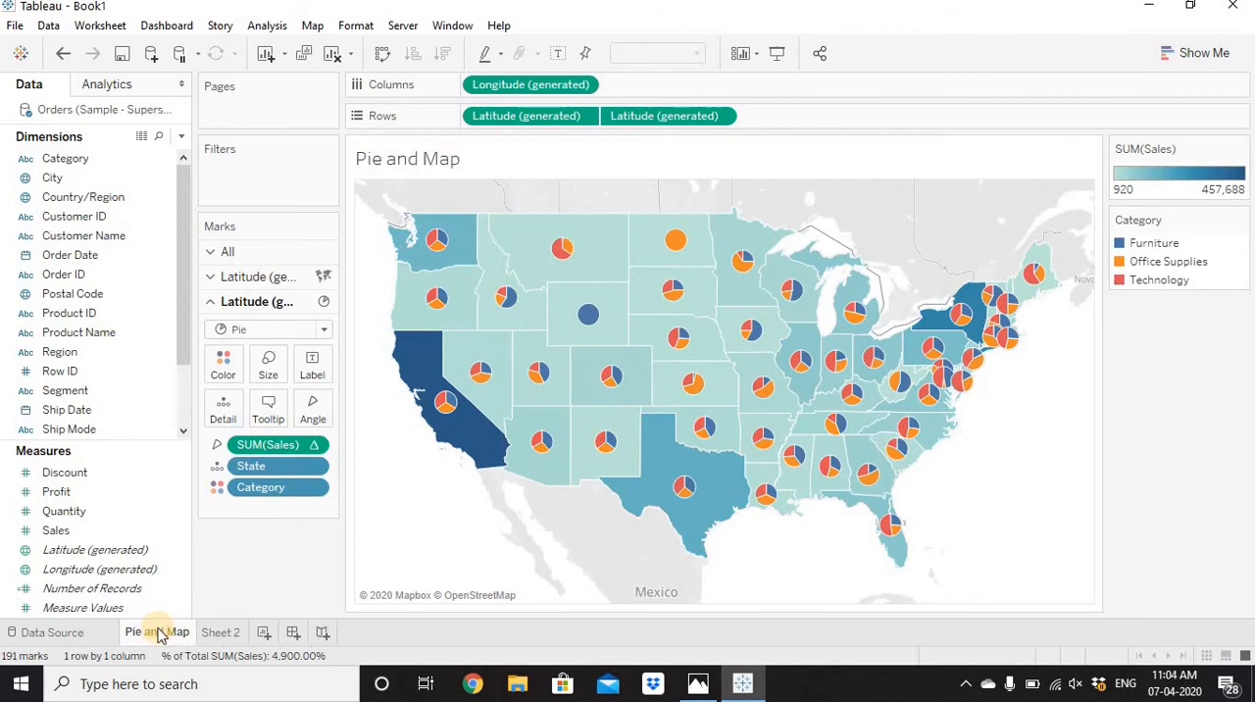
{"action": "right_click", "coordinate": [160, 632]}
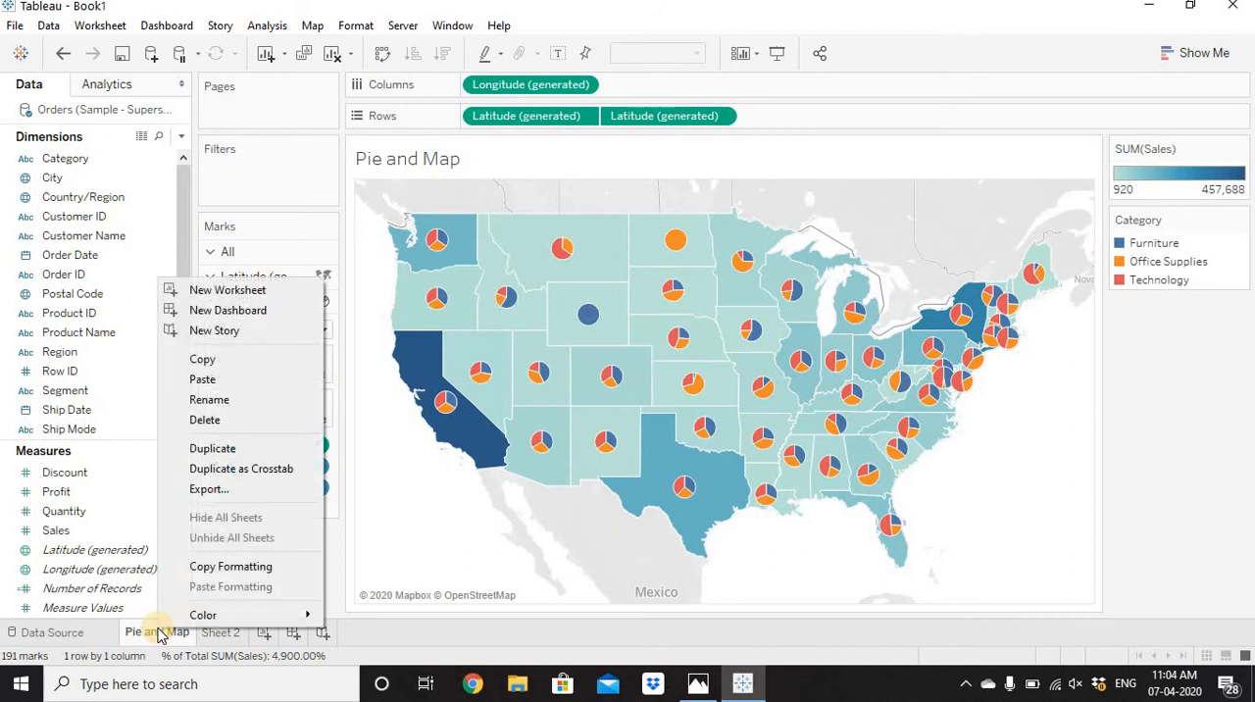
{"action": "left_click", "coordinate": [217, 448]}
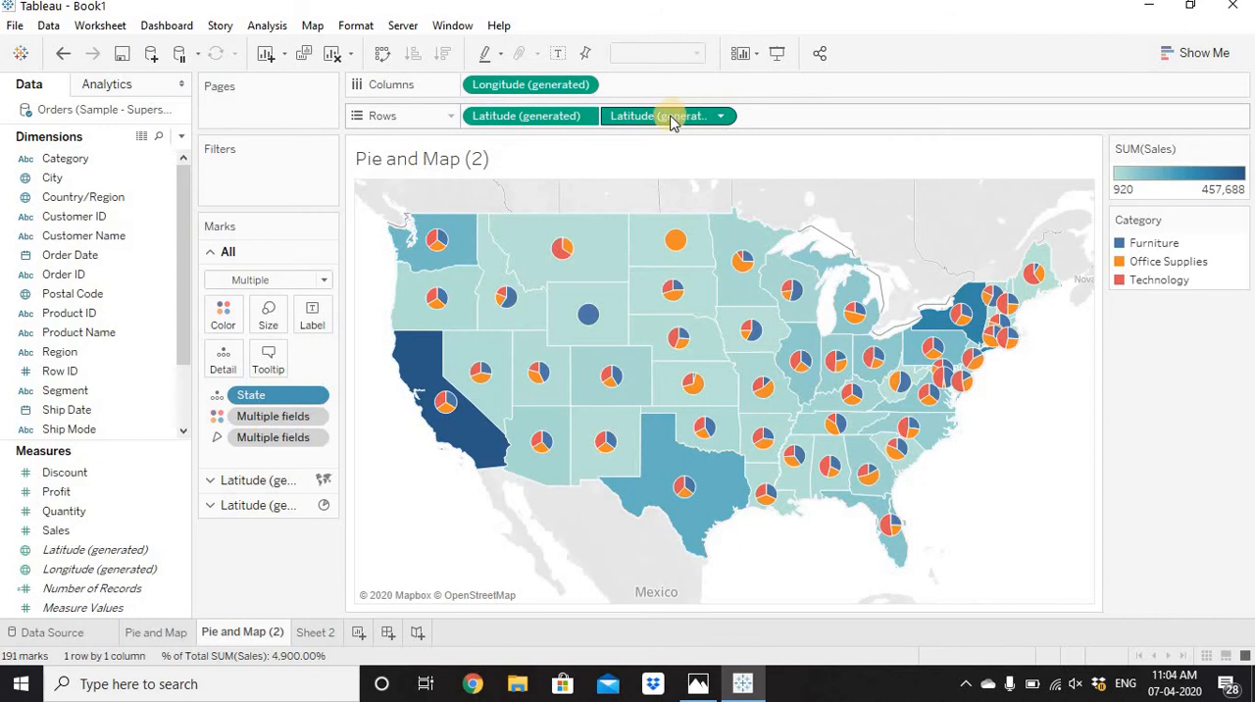
On the duplicate sheet, add a third copy of Latitude (generated) to Rows and color its circle marks white.
{"action": "left_click_drag", "start_coordinate": [672, 118], "coordinate": [784, 126]}
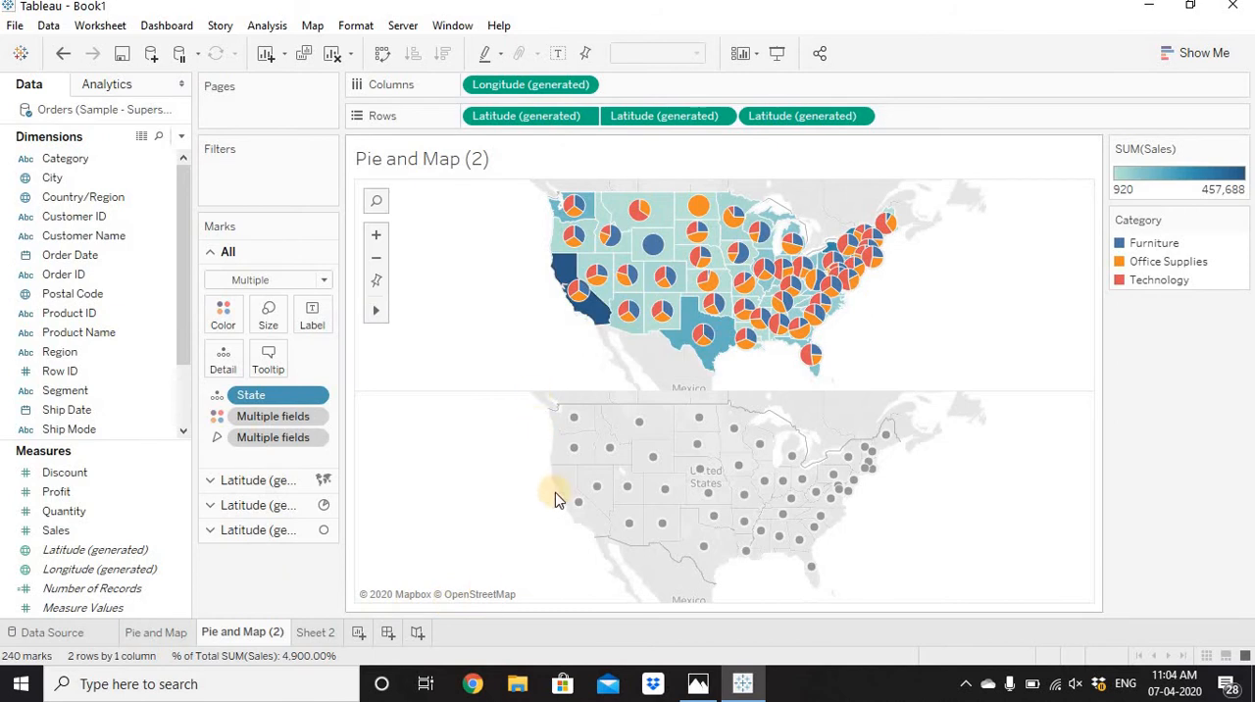
{"action": "left_click", "coordinate": [304, 532]}
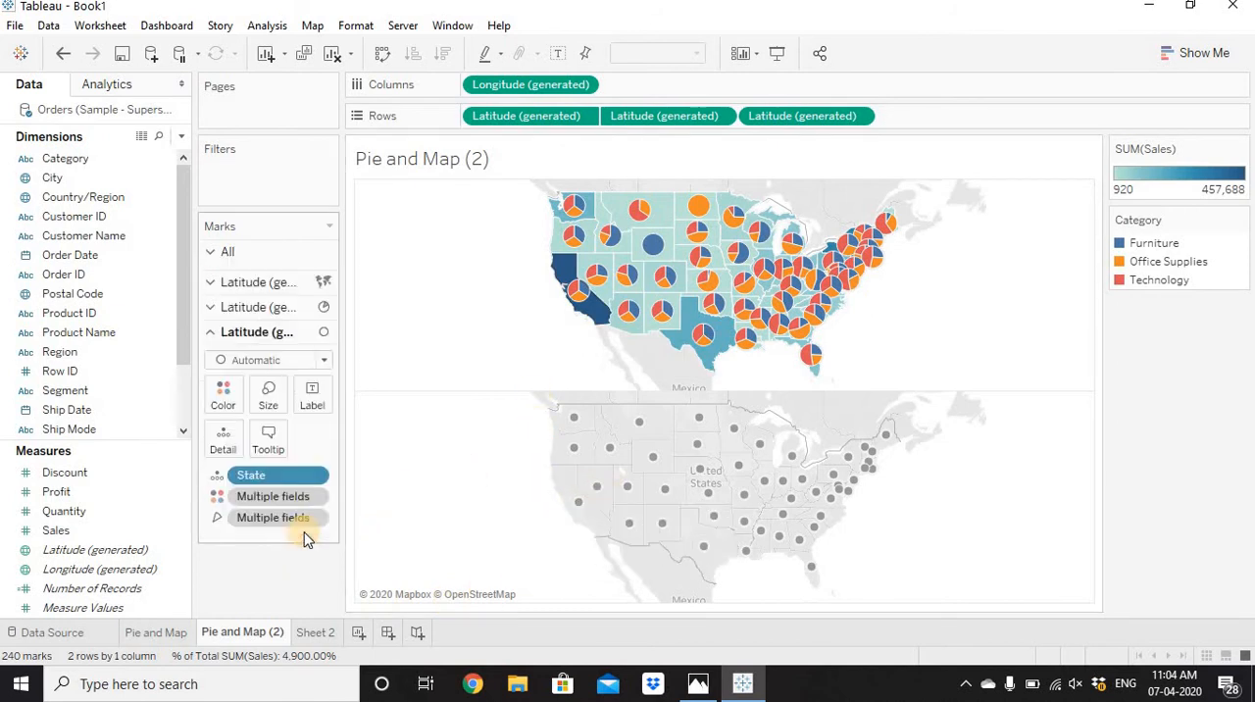
{"action": "left_click", "coordinate": [222, 390]}
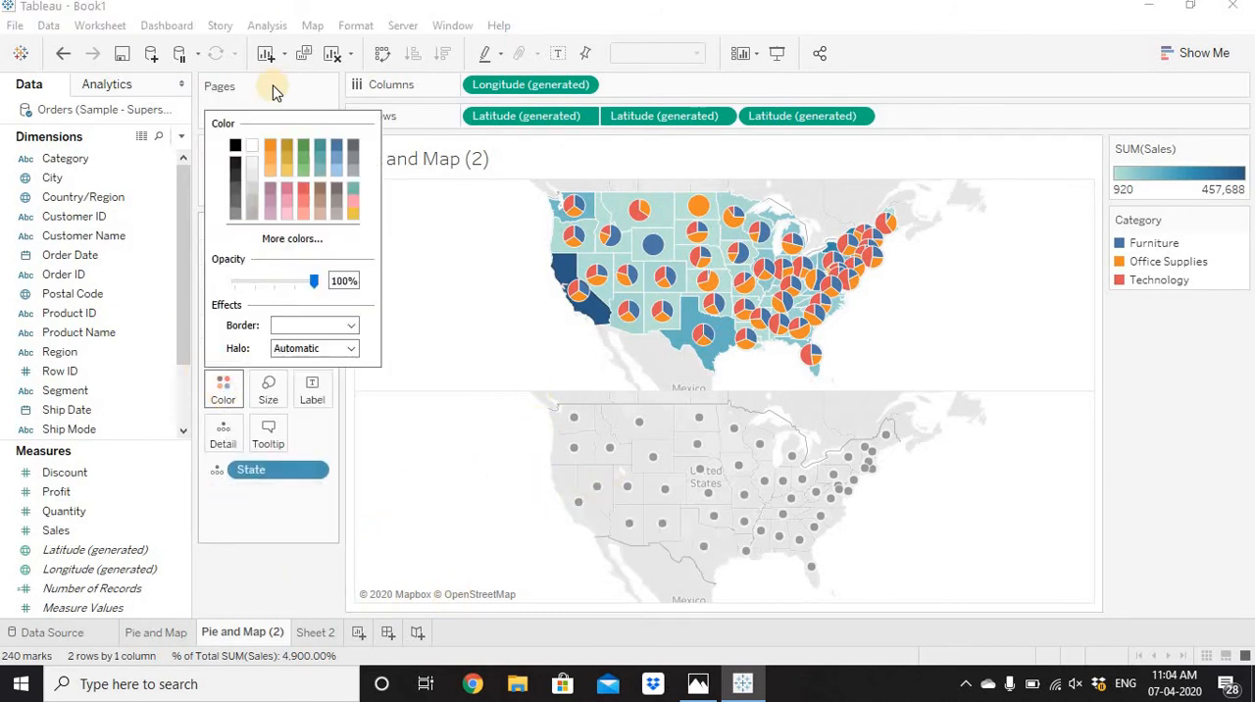
{"action": "left_click", "coordinate": [252, 147]}
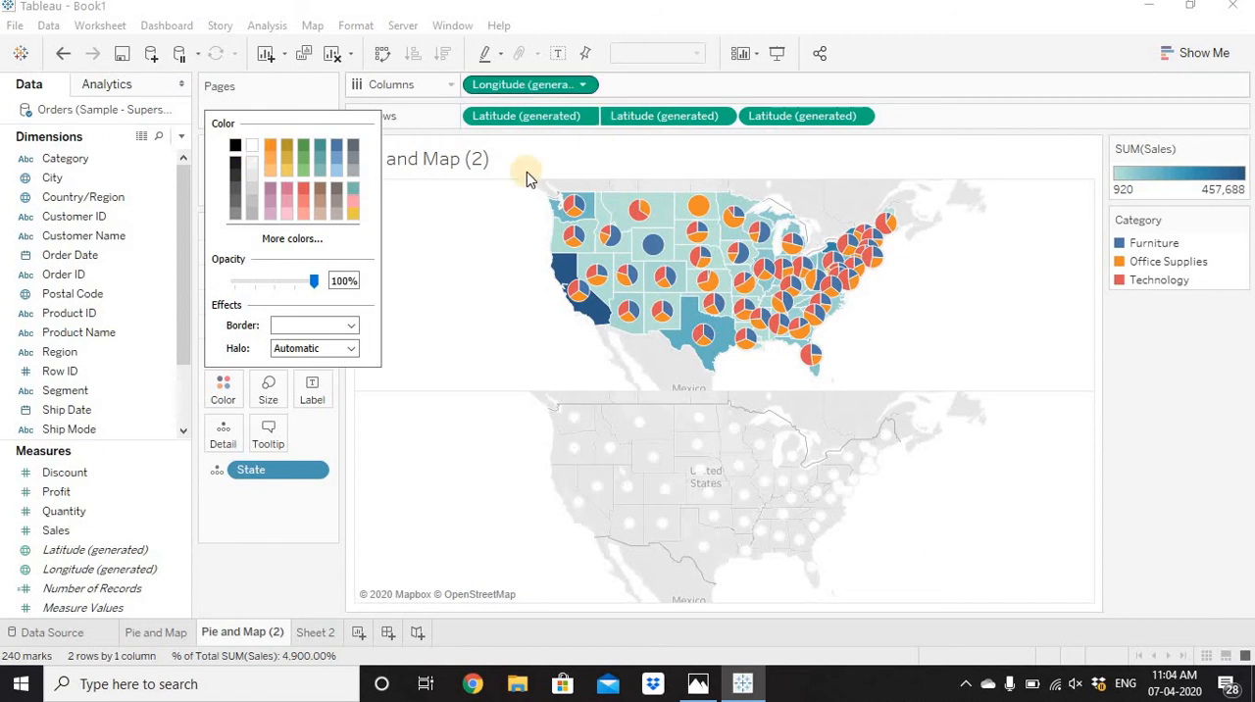
{"action": "left_click", "coordinate": [440, 225]}
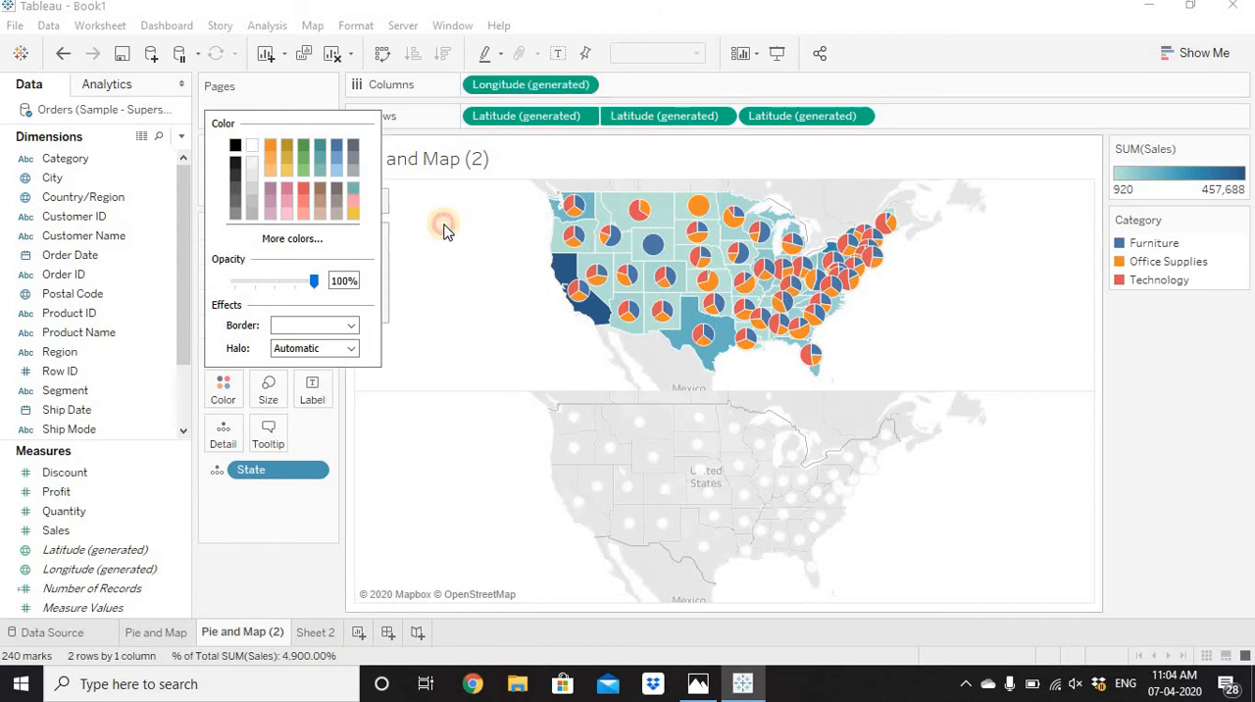
Remove the filled map's Latitude (generated) from Rows and overlay the white circles on the pies as a dual axis.
{"action": "right_click", "coordinate": [757, 116]}
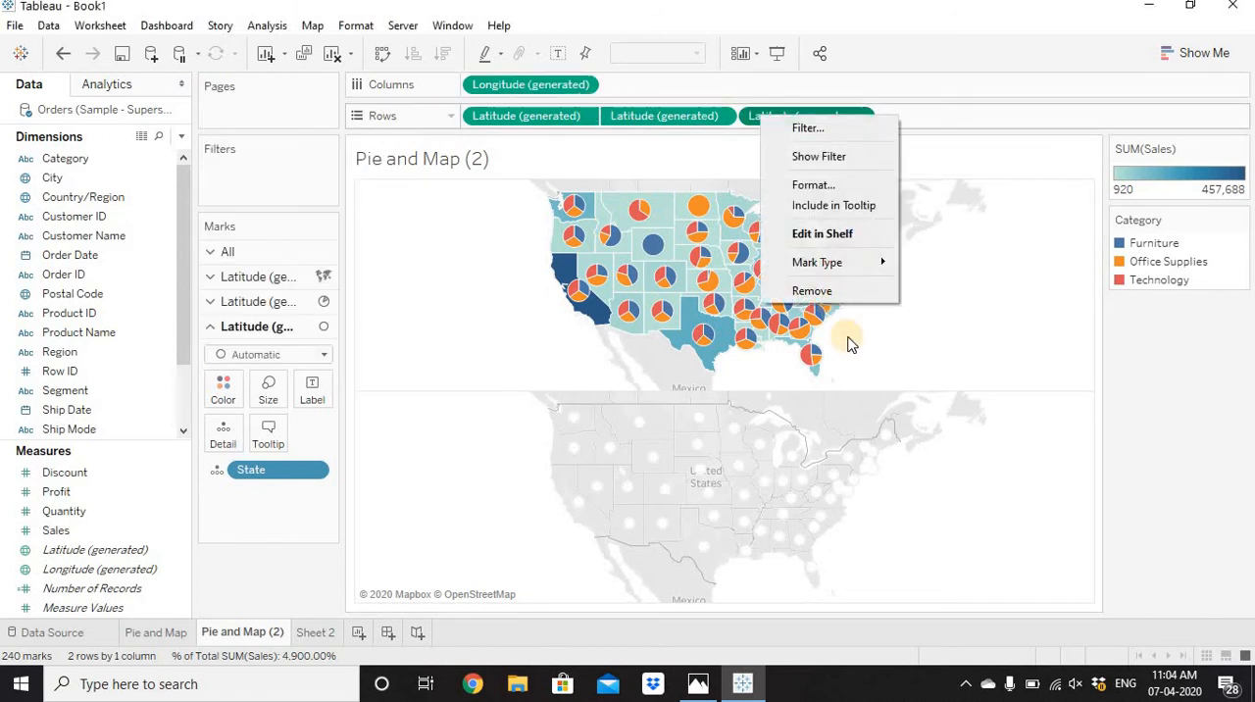
{"action": "left_click", "coordinate": [532, 118]}
{"action": "left_click_drag", "start_coordinate": [429, 284], "coordinate": [294, 585]}
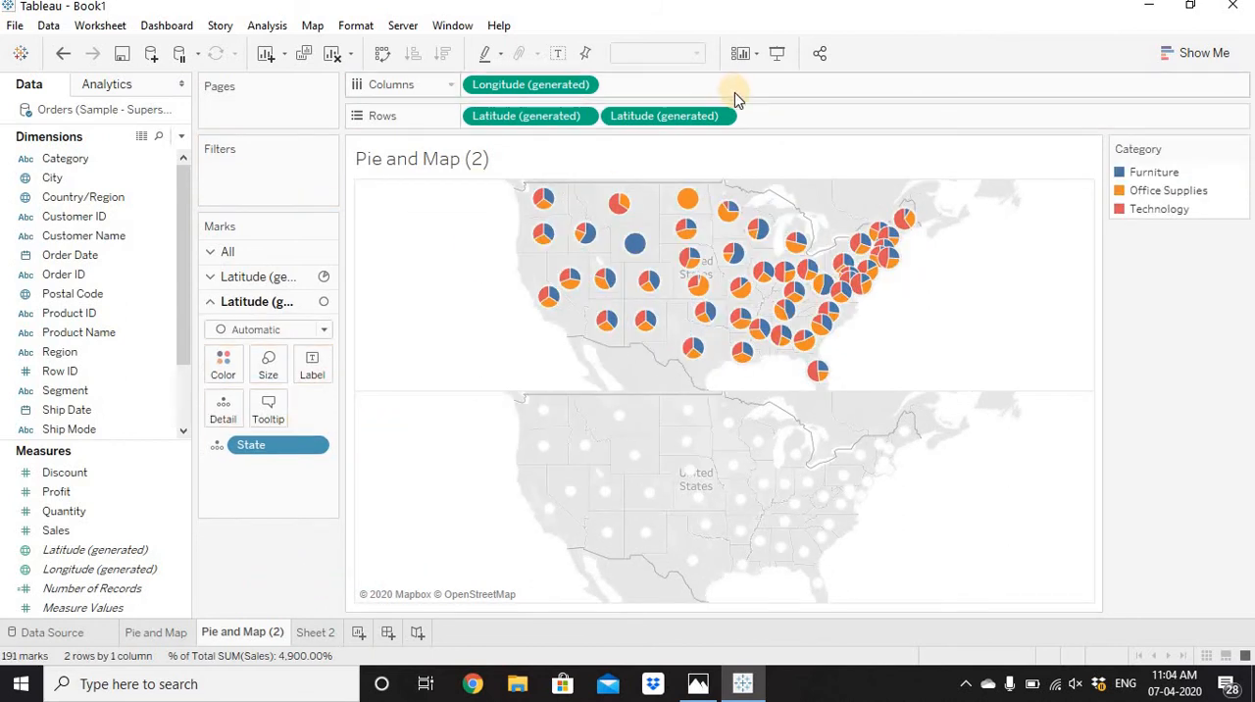
{"action": "right_click", "coordinate": [691, 116]}
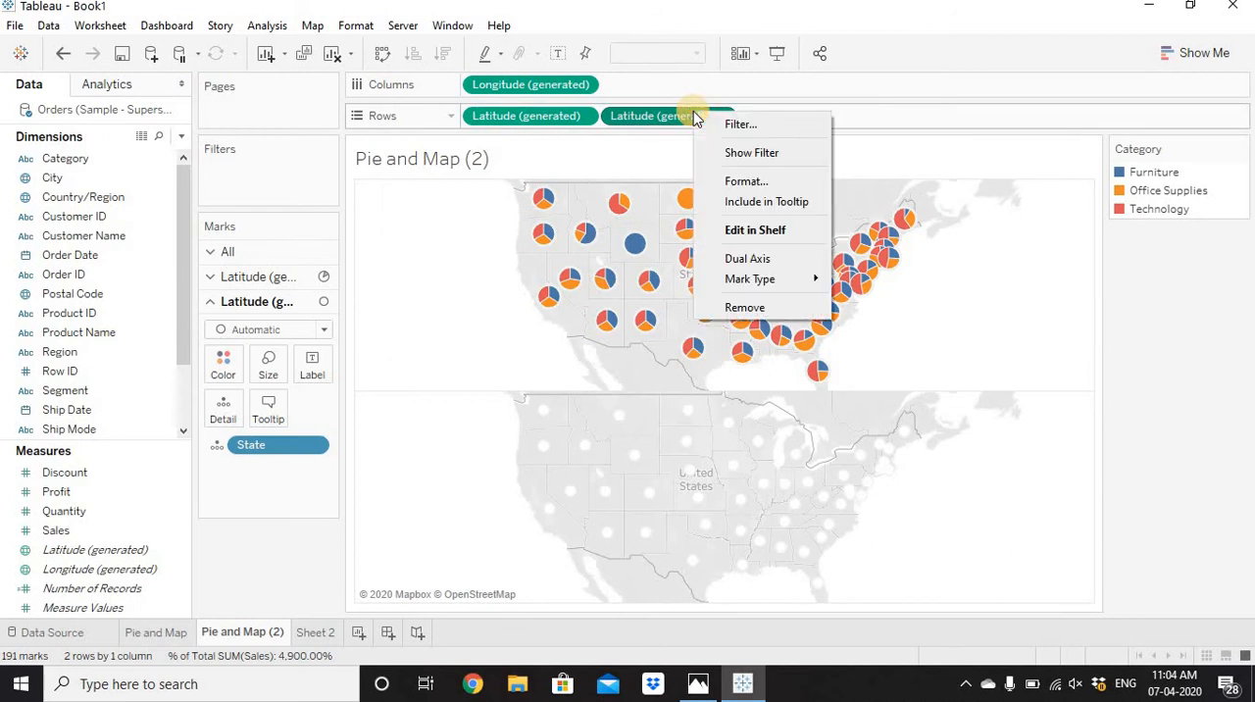
{"action": "left_click", "coordinate": [754, 259]}
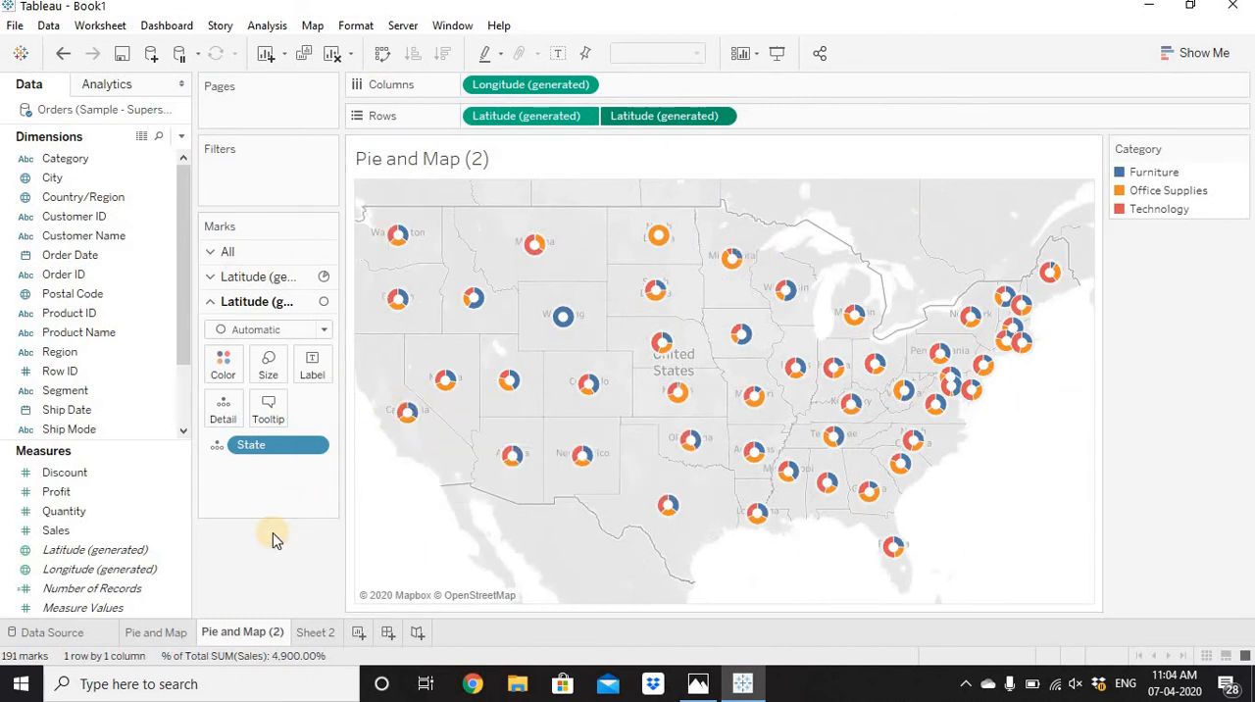
Rename the duplicated sheet as Donut and Map.
{"action": "double_click", "coordinate": [257, 631]}
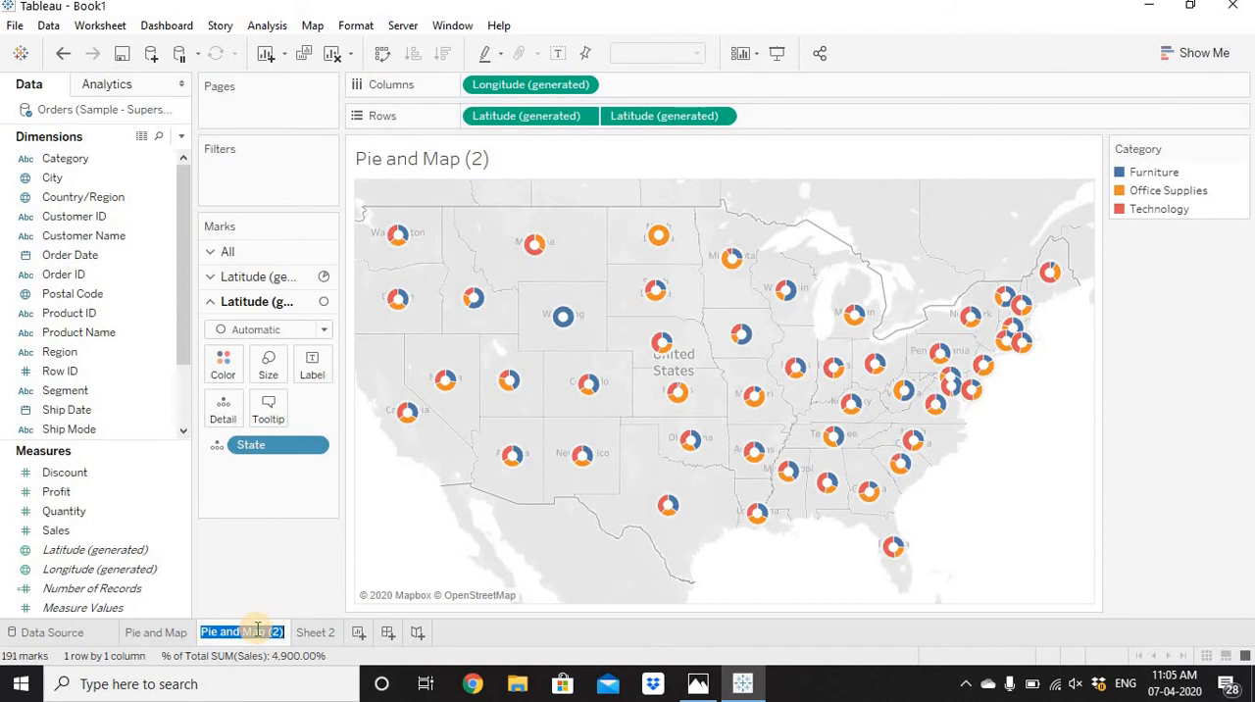
{"action": "type", "text": "Donut"}
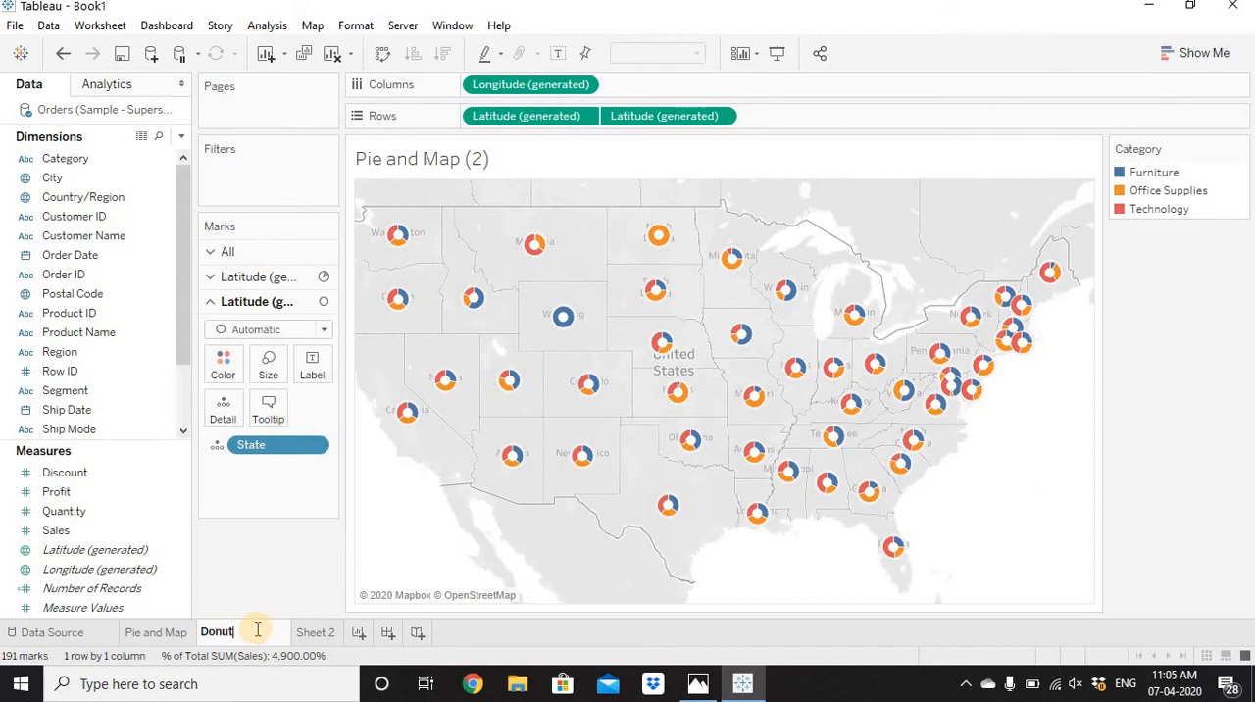
{"action": "type", "text": " and Map"}
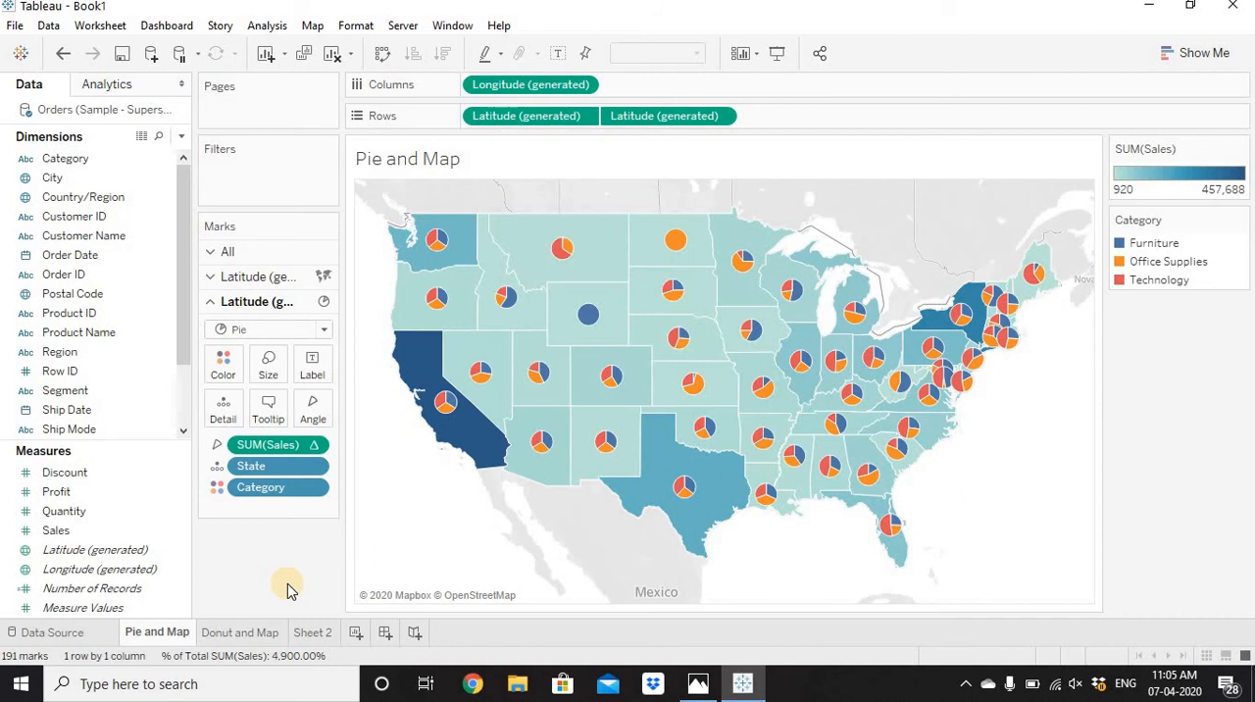
On a new worksheet, plot Sales by State and convert the chart into a filled map.
{"action": "left_click", "coordinate": [358, 633]}
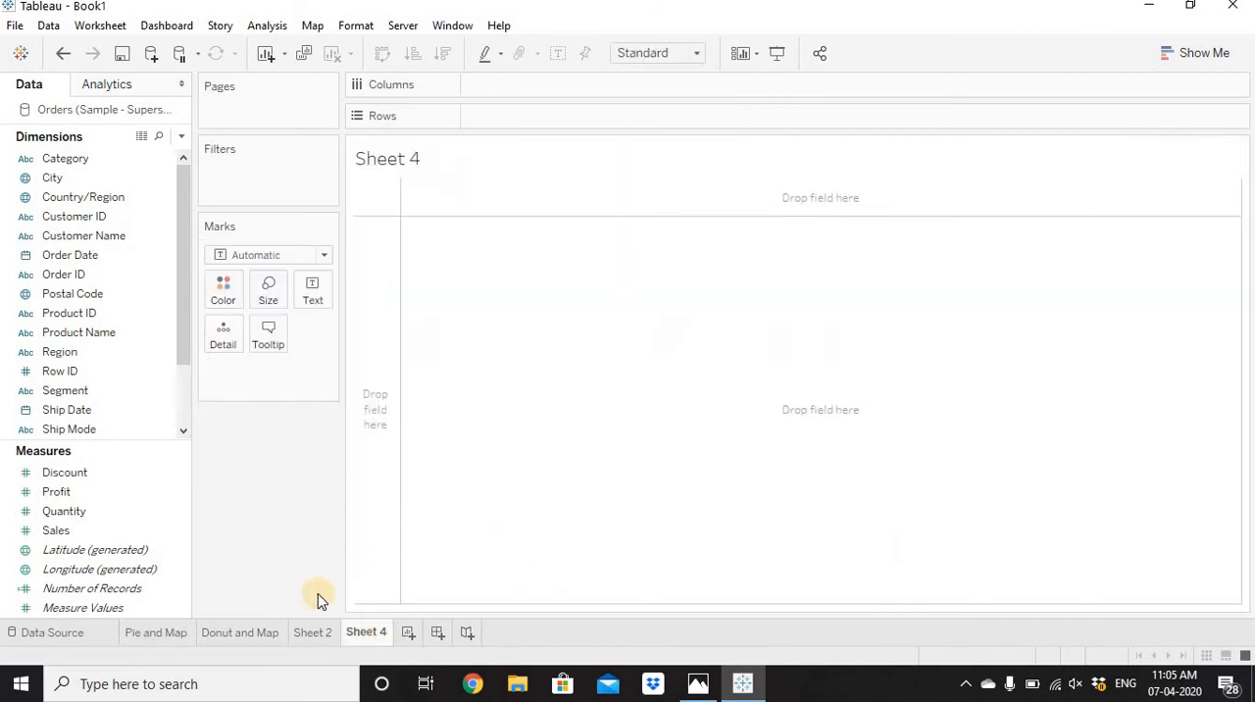
{"action": "left_click", "coordinate": [79, 410]}
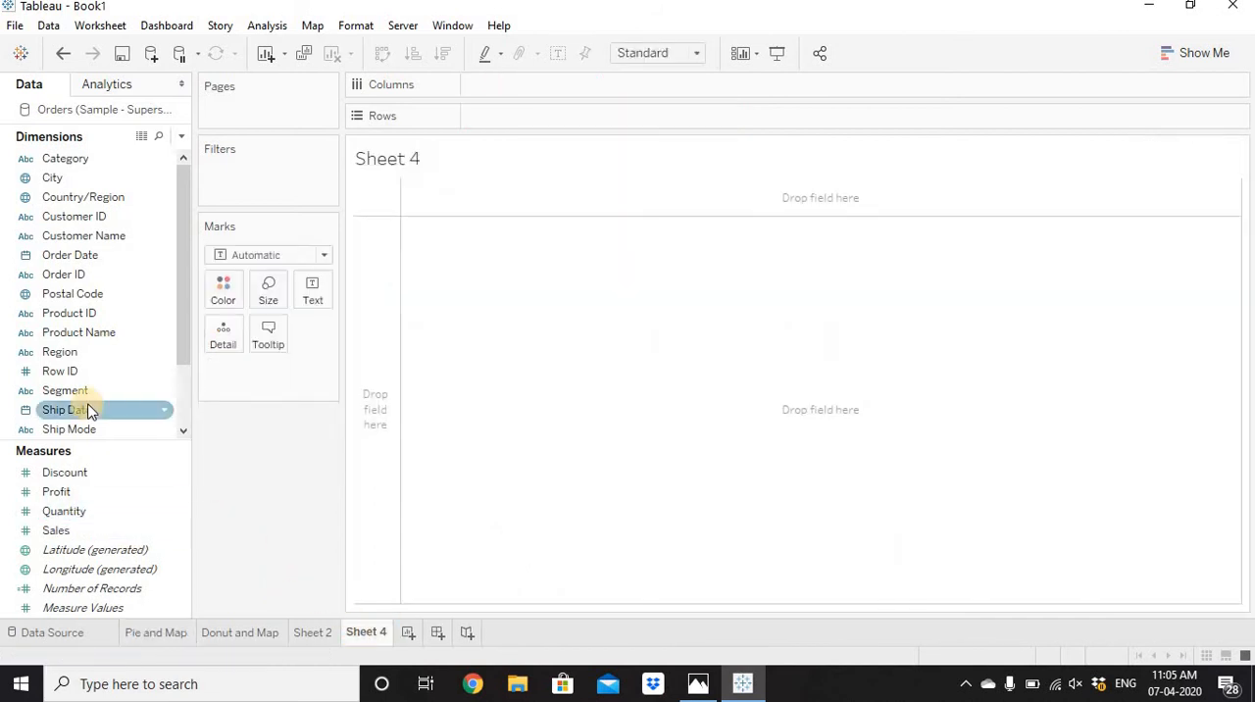
{"action": "left_click", "coordinate": [61, 353]}
{"action": "scroll", "coordinate": [63, 349], "scroll_direction": "down", "scroll_amount": 2}
{"action": "left_click_drag", "start_coordinate": [59, 371], "coordinate": [633, 117]}
{"action": "left_click_drag", "start_coordinate": [78, 530], "coordinate": [624, 96]}
{"action": "left_click", "coordinate": [1204, 52]}
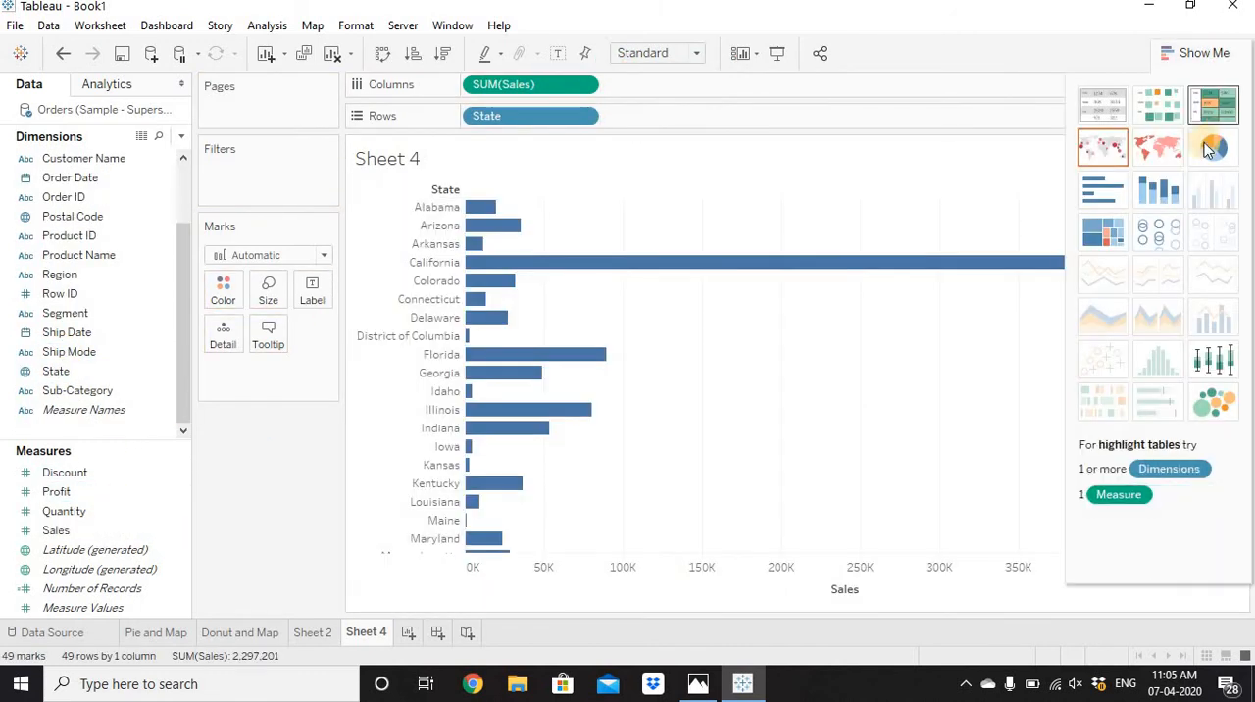
{"action": "left_click", "coordinate": [1159, 147]}
{"action": "left_click", "coordinate": [1223, 57]}
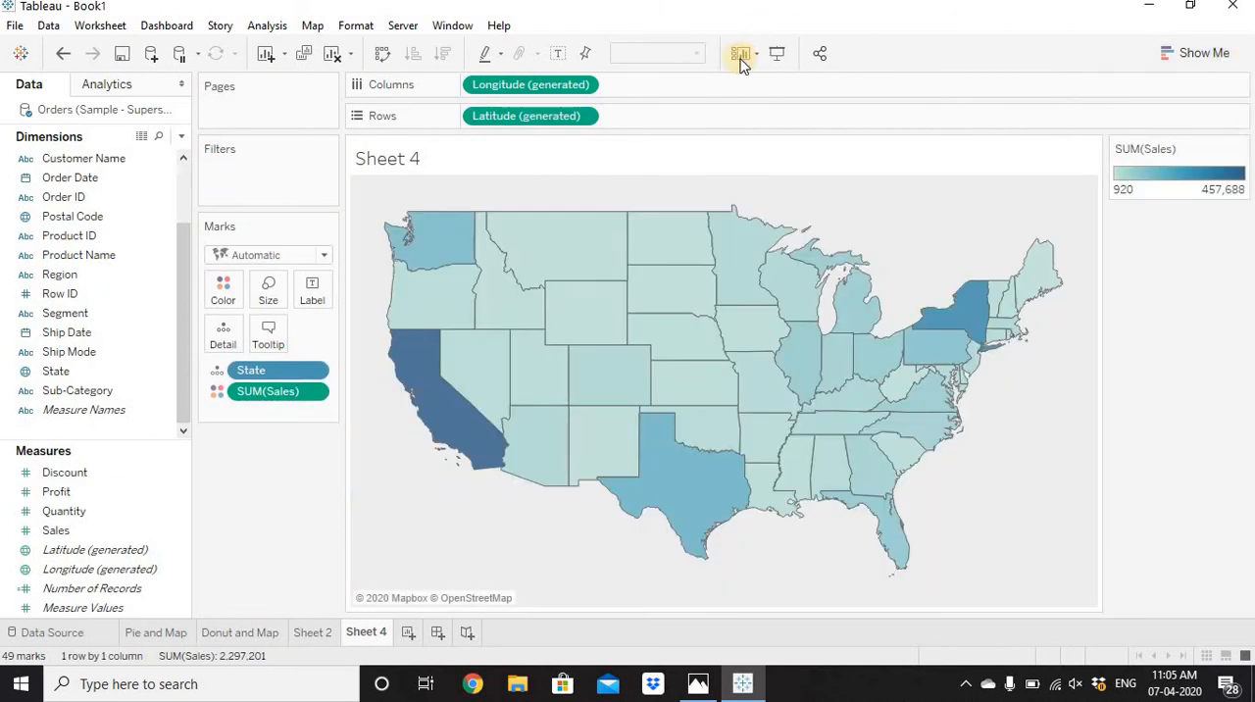
Give the filled map's states a white border and raise the color opacity to its maximum.
{"action": "left_click", "coordinate": [225, 292]}
{"action": "left_click", "coordinate": [300, 435]}
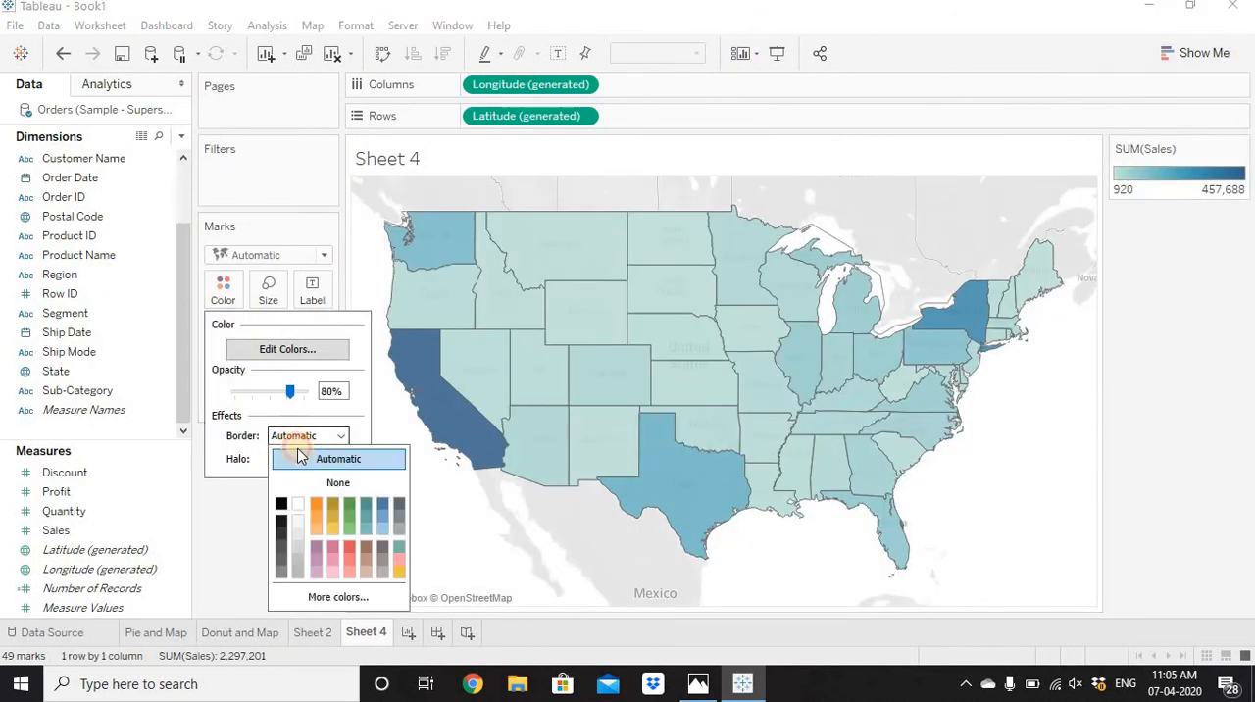
{"action": "left_click", "coordinate": [296, 508]}
{"action": "left_click_drag", "start_coordinate": [289, 391], "coordinate": [332, 395]}
{"action": "left_click", "coordinate": [236, 592]}
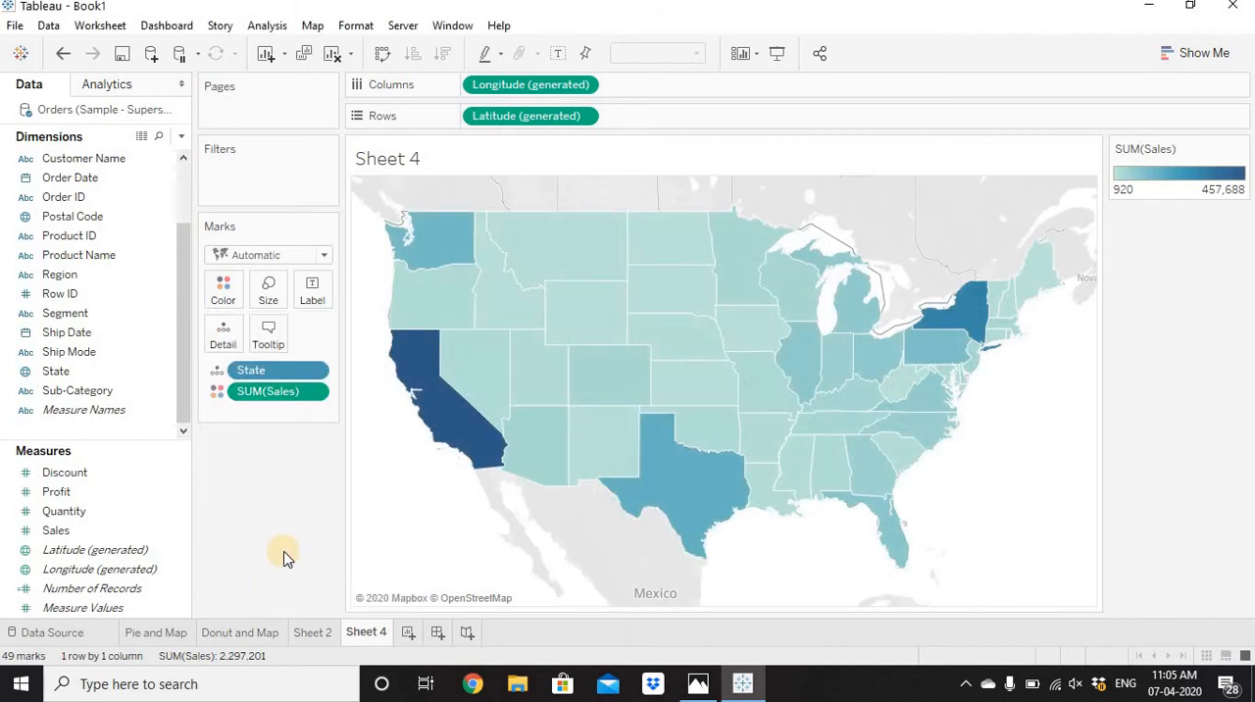
Label the filled map with State and Sales, and rename Sheet 4 as Filled Map.
{"action": "left_click_drag", "start_coordinate": [279, 371], "coordinate": [315, 298]}
{"action": "left_click_drag", "start_coordinate": [270, 413], "coordinate": [314, 297]}
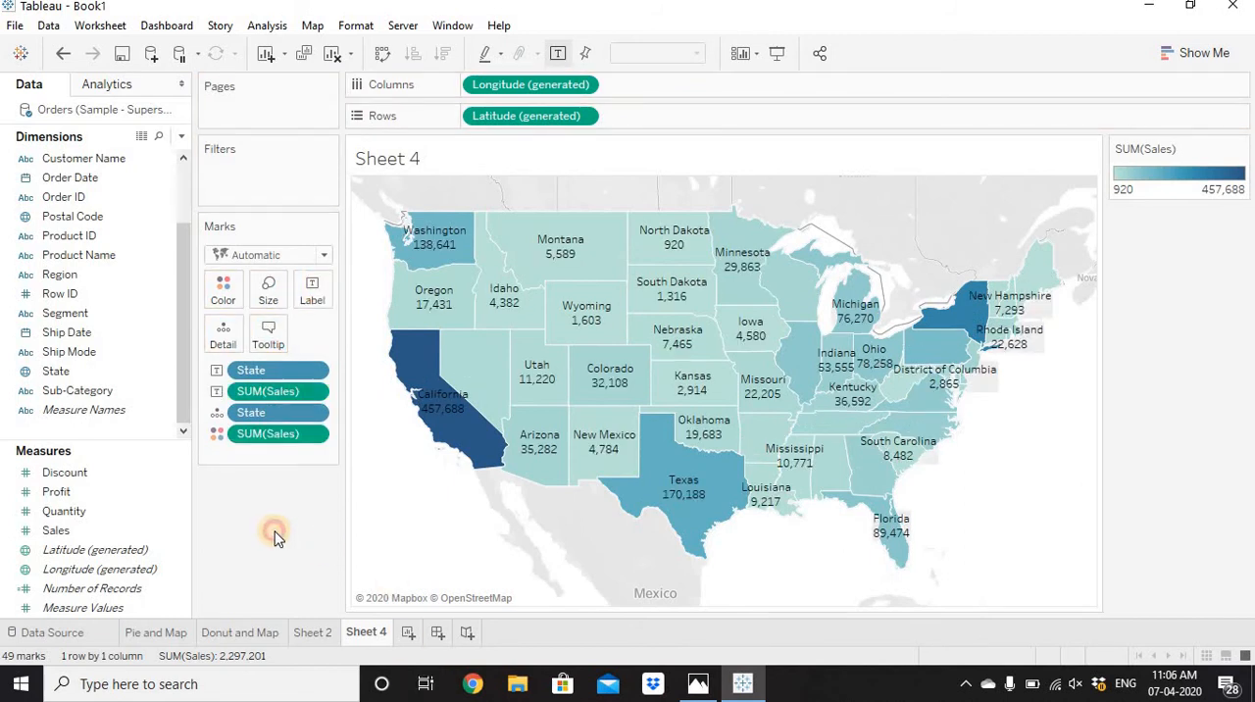
{"action": "double_click", "coordinate": [376, 628]}
{"action": "type", "text": "Fi"}
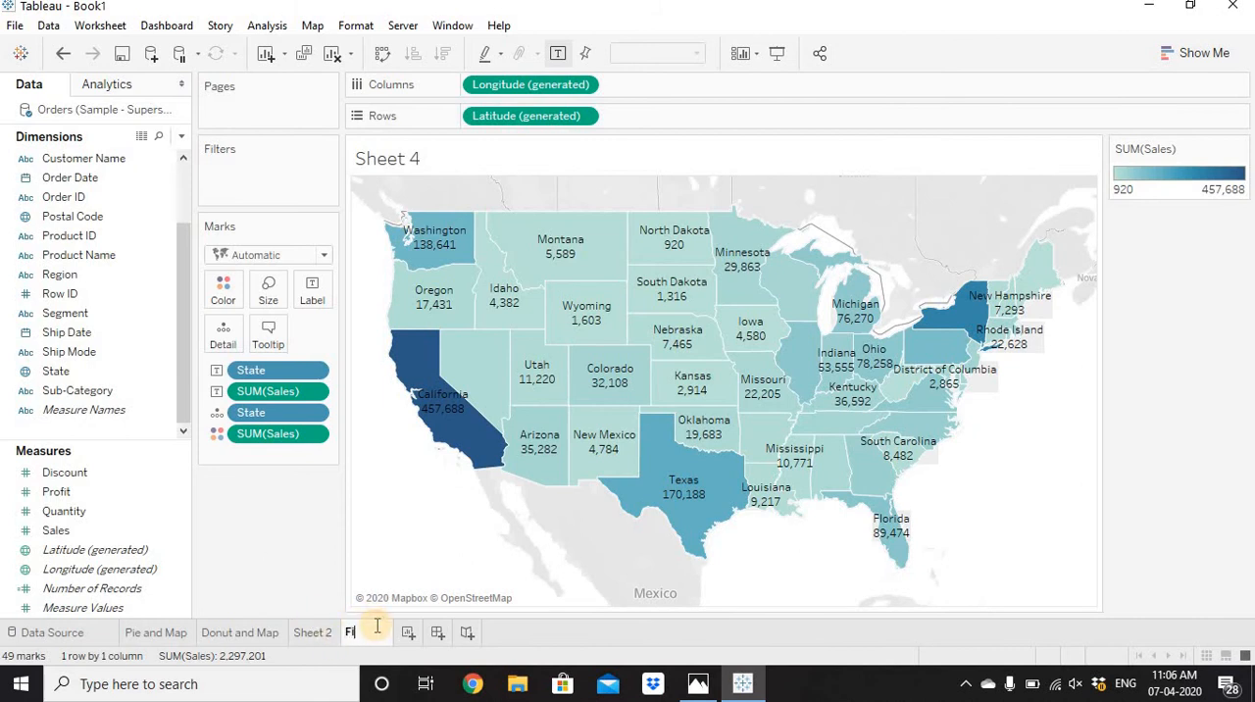
{"action": "type", "text": "lled Map"}
{"action": "key", "text": "Return"}
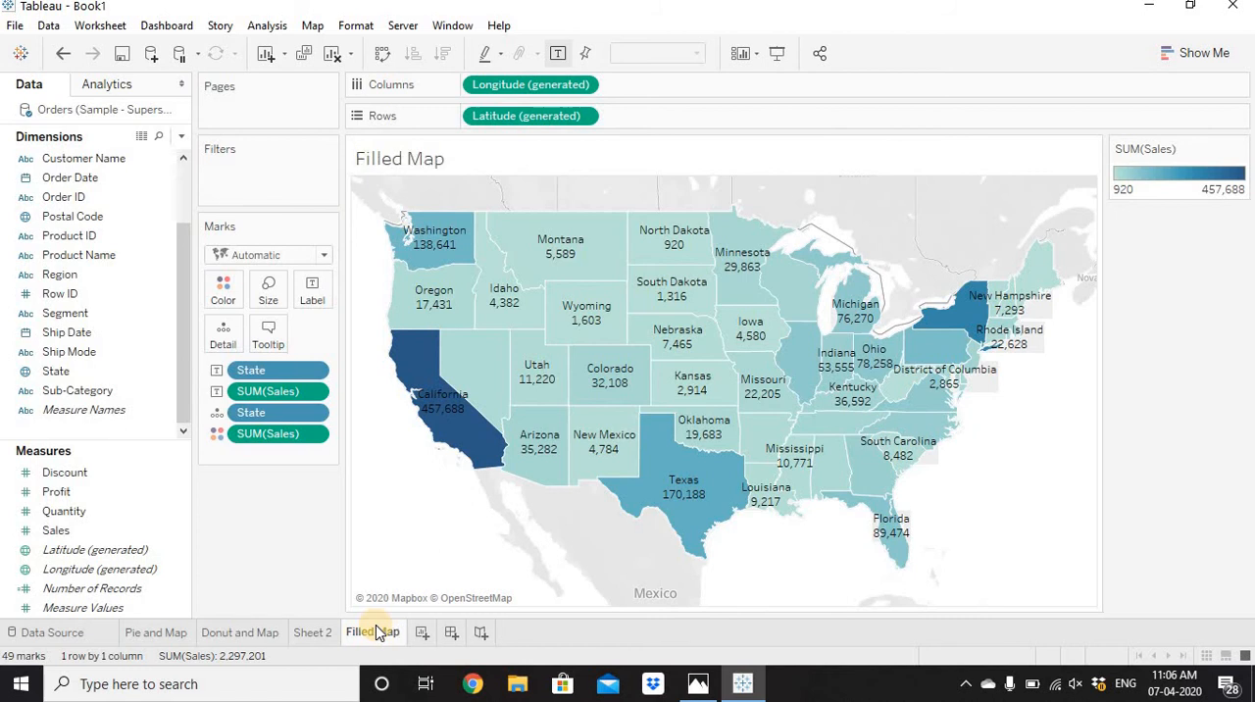
Give the pie slices on Sheet 2 a white border.
{"action": "left_click", "coordinate": [312, 636]}
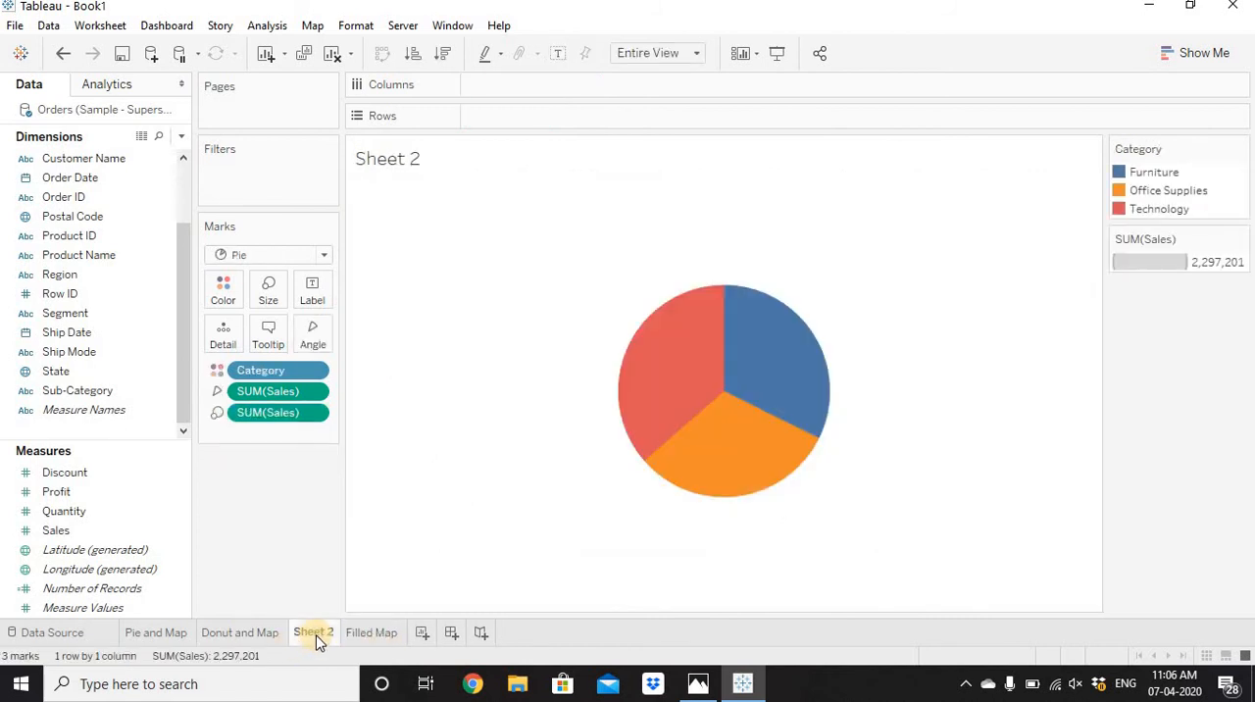
{"action": "left_click", "coordinate": [223, 289]}
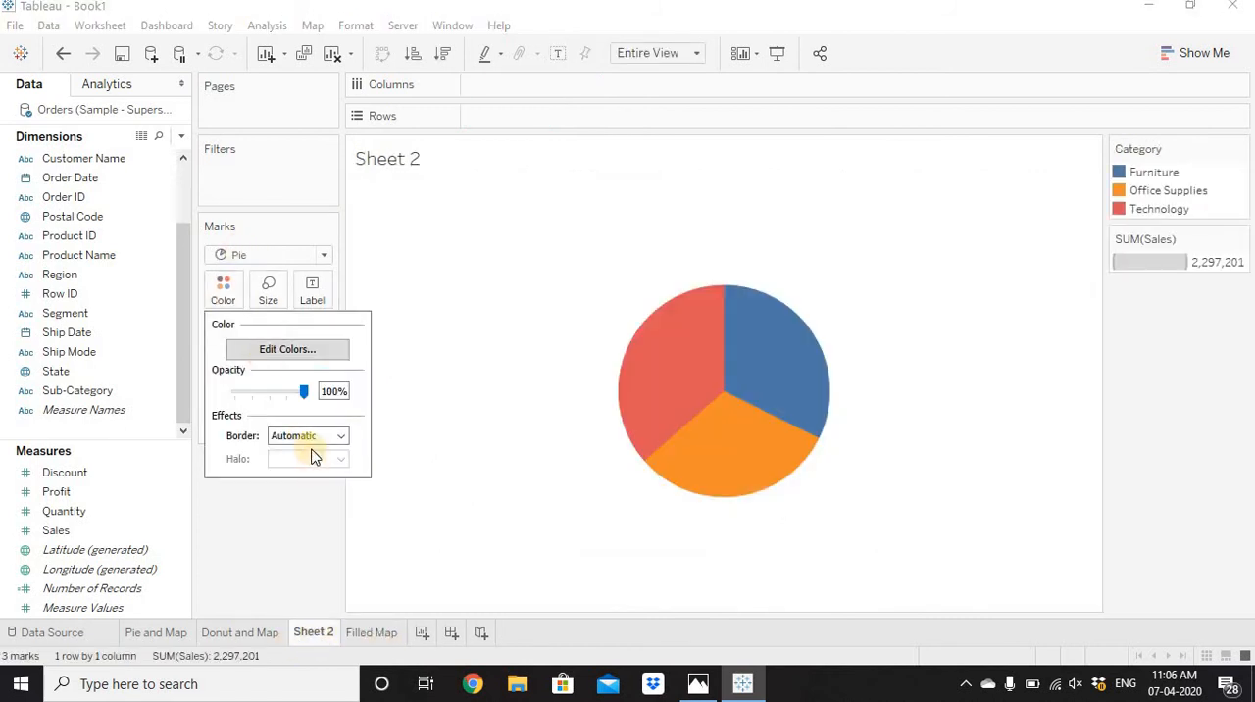
{"action": "left_click", "coordinate": [311, 438]}
{"action": "left_click", "coordinate": [302, 503]}
{"action": "left_click", "coordinate": [430, 386]}
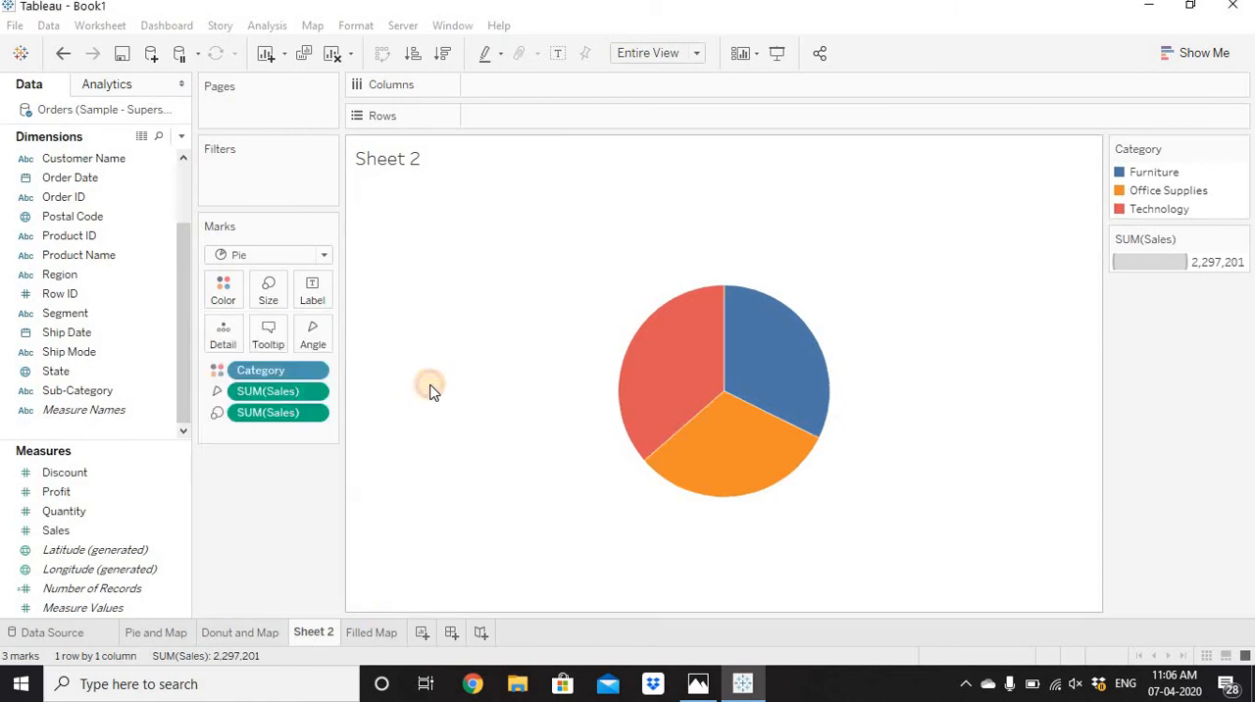
Label the pie slices with Category and Sales, and show the Sales label as percent of total.
{"action": "left_click_drag", "start_coordinate": [253, 374], "coordinate": [314, 294]}
{"action": "left_click_drag", "start_coordinate": [279, 415], "coordinate": [313, 294]}
{"action": "right_click", "coordinate": [294, 434]}
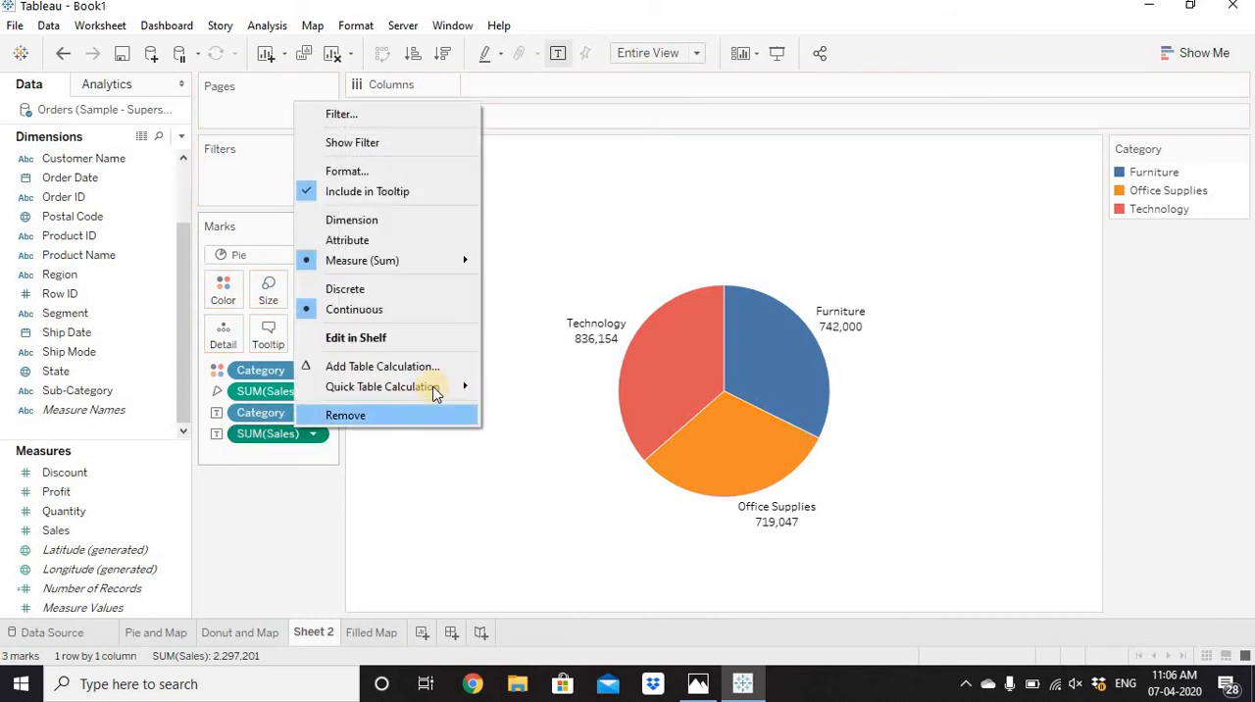
{"action": "mouse_move", "coordinate": [436, 392]}
{"action": "left_click", "coordinate": [516, 451]}
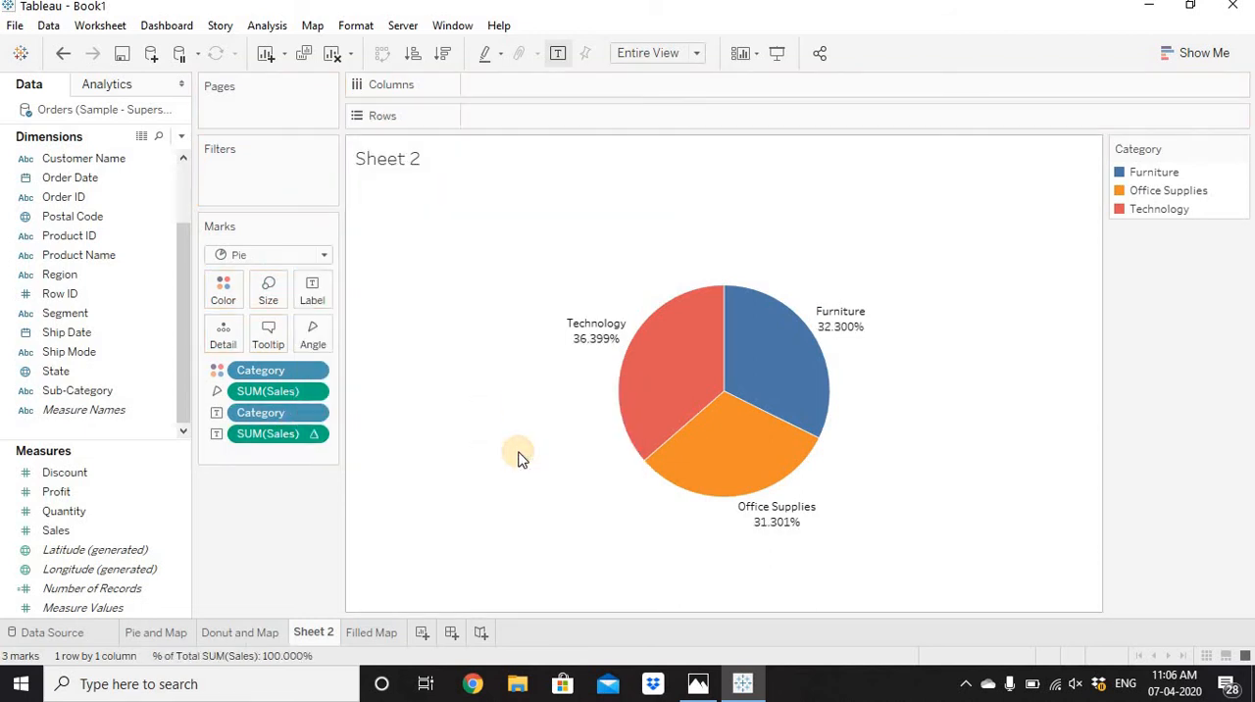
Rename Sheet 2 as Pie Chart.
{"action": "double_click", "coordinate": [316, 633]}
{"action": "type", "text": "Pie"}
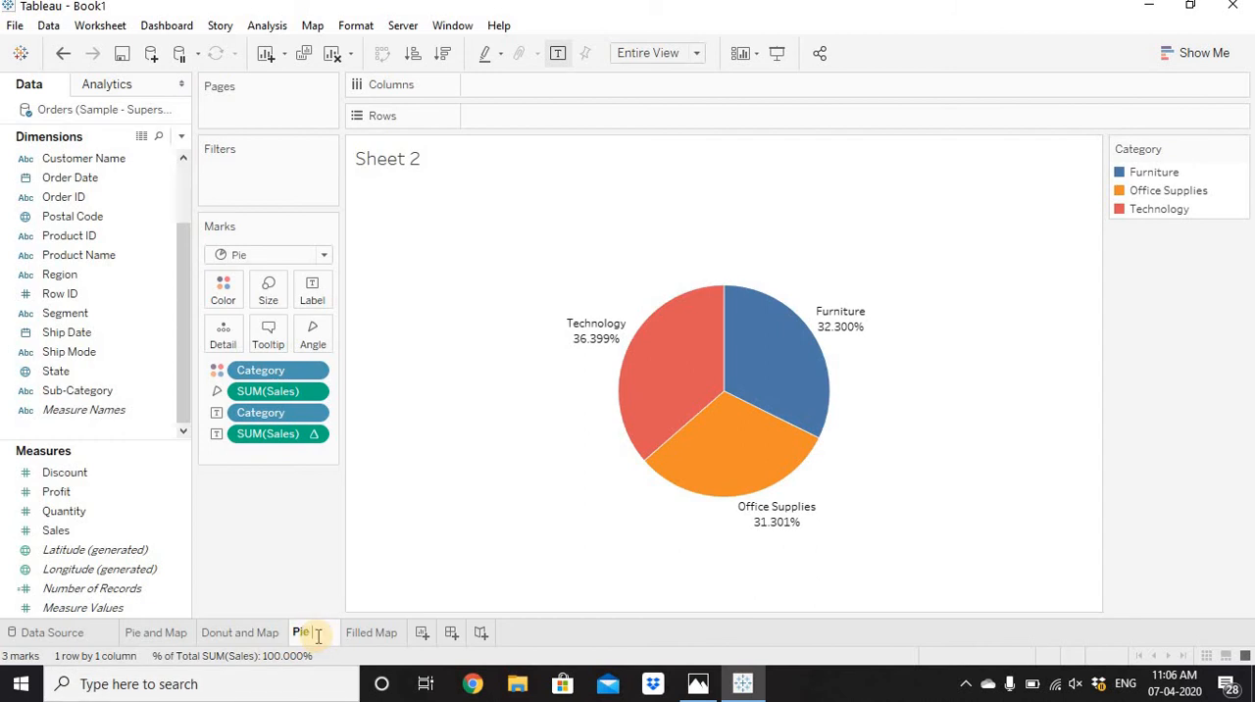
{"action": "type", "text": " Chart"}
{"action": "key", "text": "Return"}
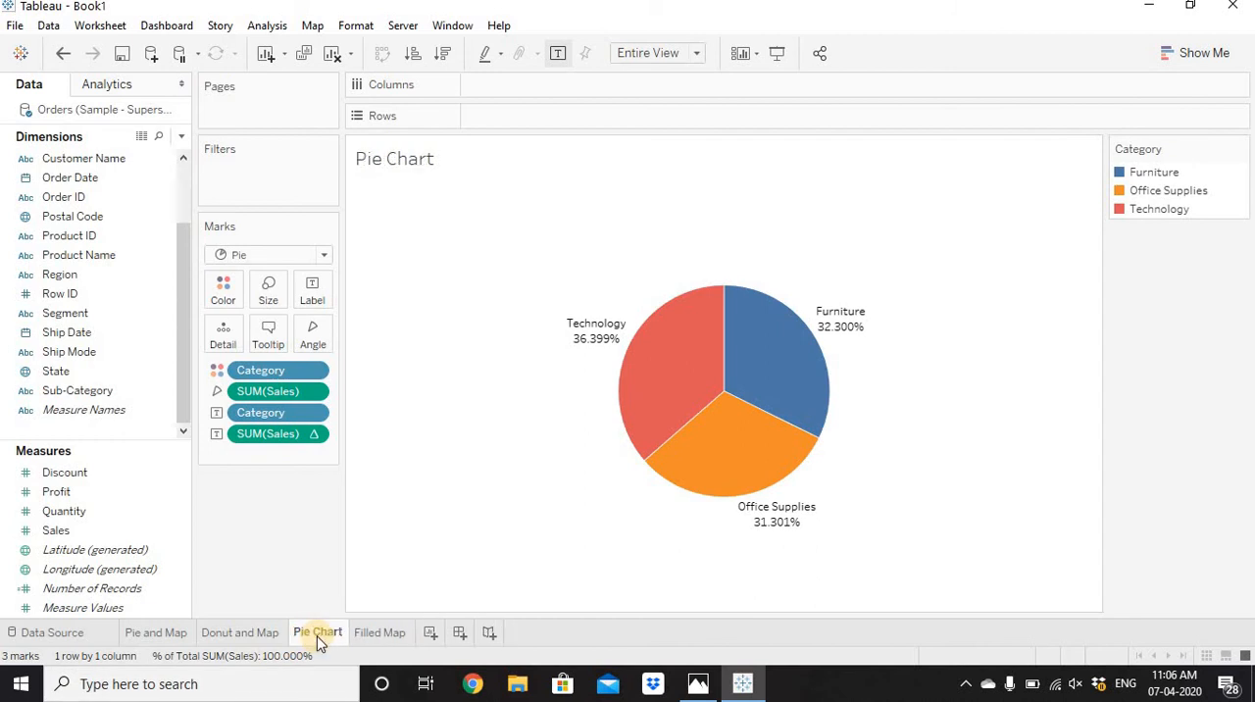
Replace the Filled Map's tooltip text with the Pie Chart sheet and check the tooltip on several western states.
{"action": "left_click", "coordinate": [390, 634]}
{"action": "mouse_move", "coordinate": [429, 387]}
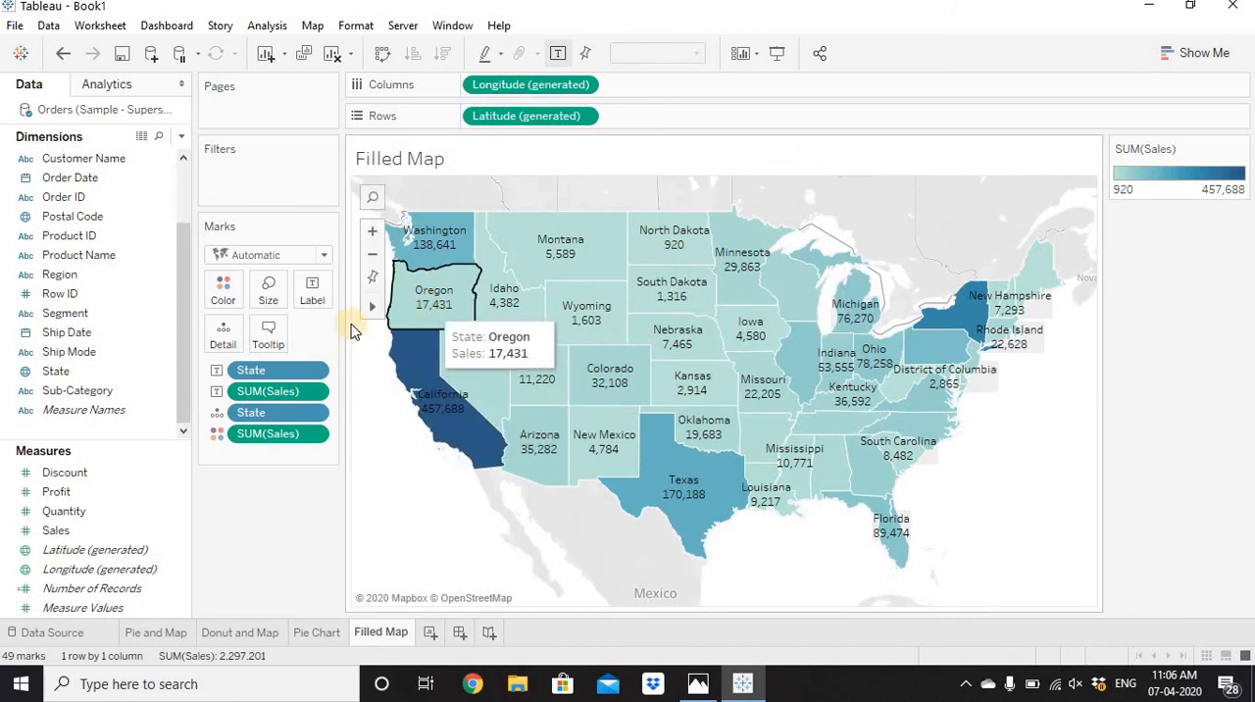
{"action": "left_click", "coordinate": [273, 339]}
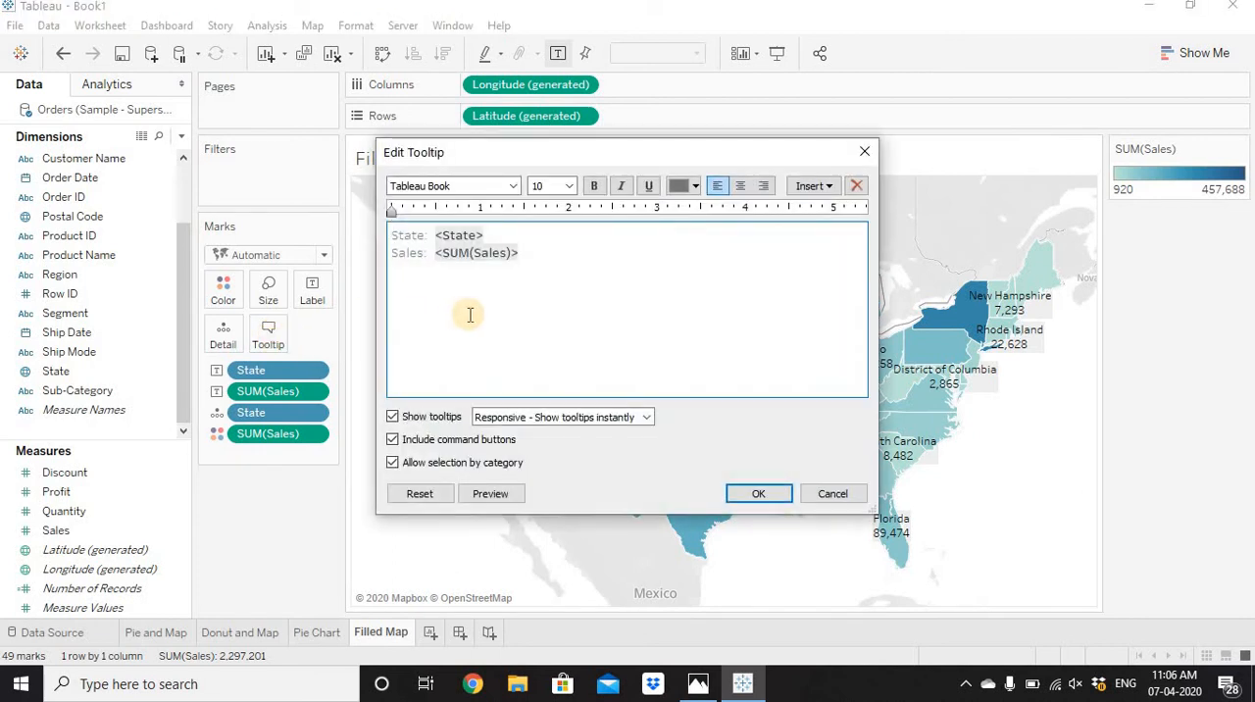
{"action": "key", "text": "ctrl+a"}
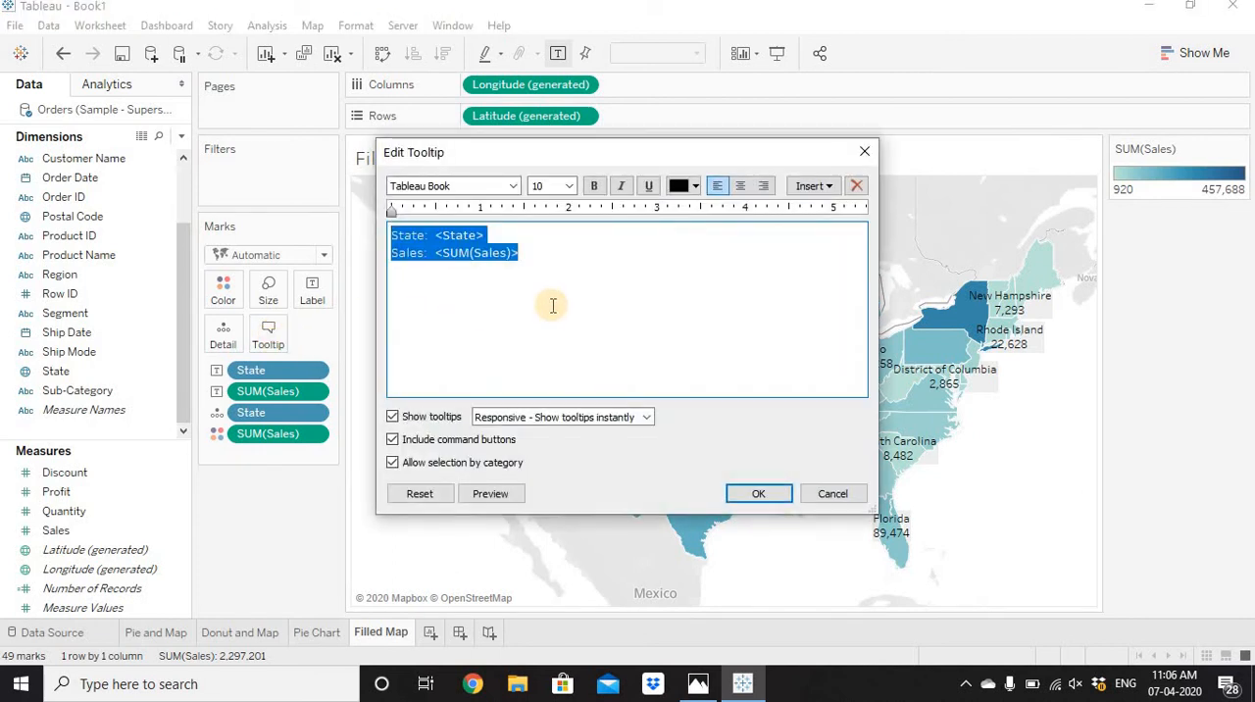
{"action": "key", "text": "Delete"}
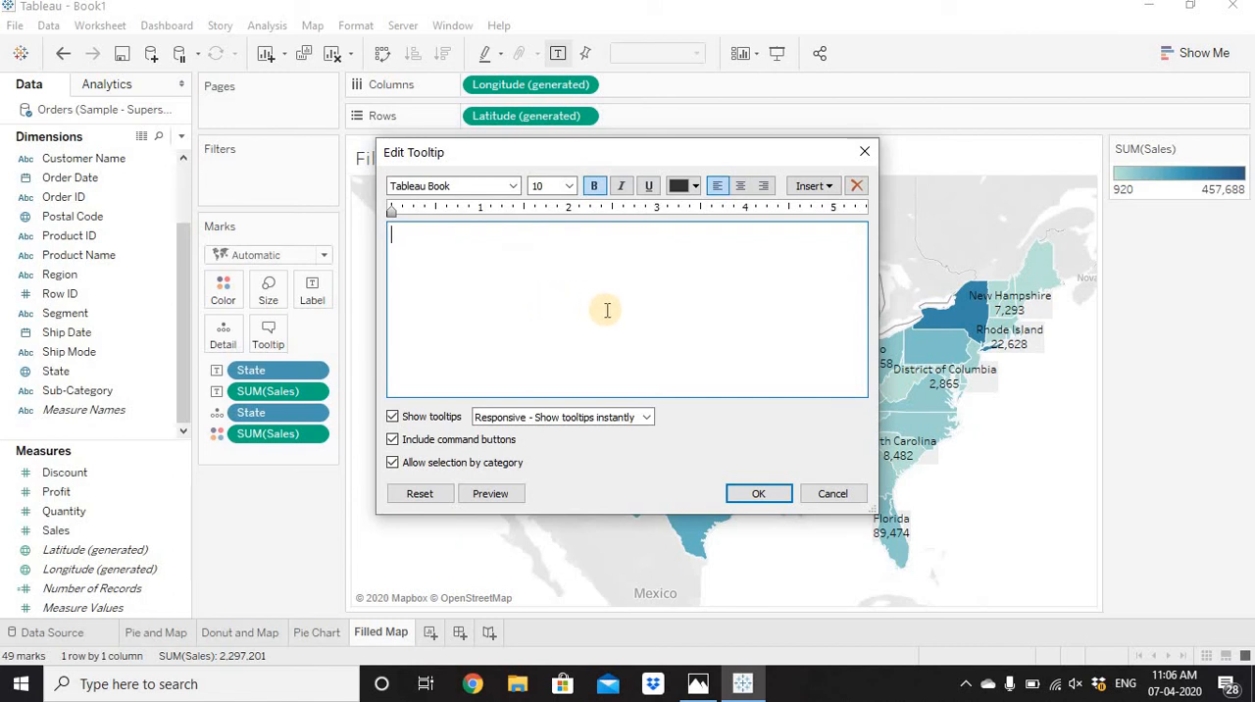
{"action": "left_click", "coordinate": [823, 186]}
{"action": "mouse_move", "coordinate": [833, 214]}
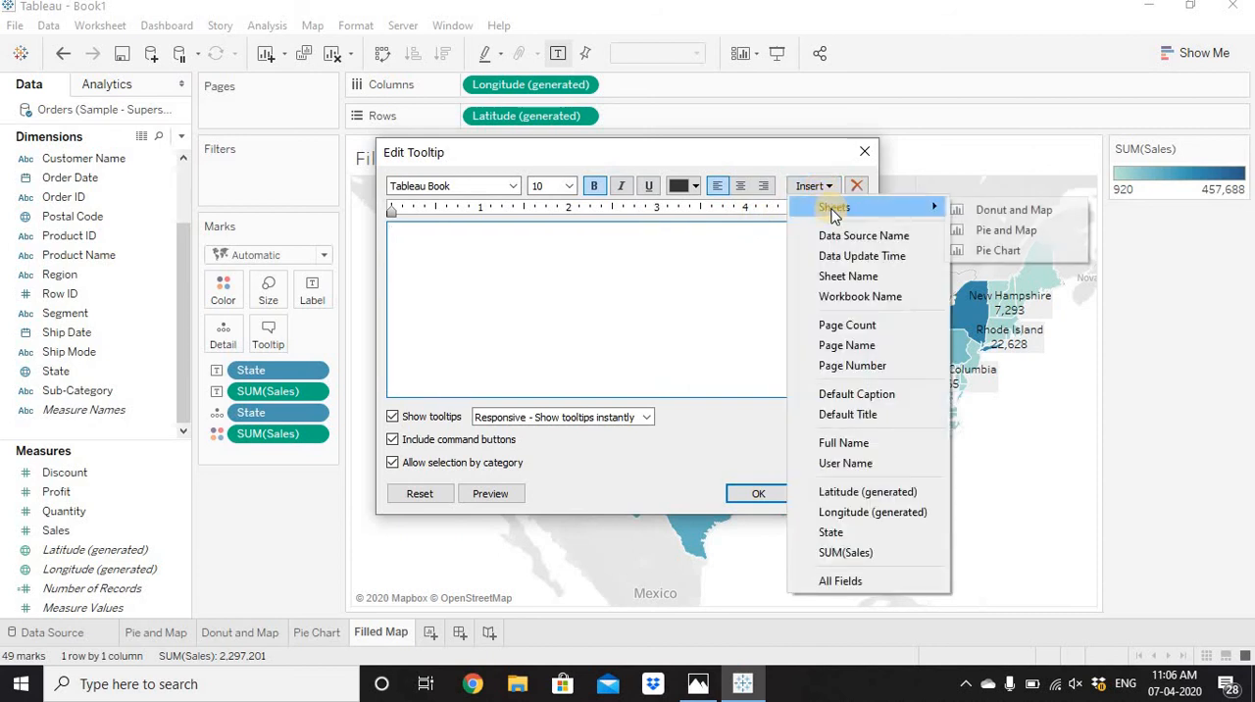
{"action": "left_click", "coordinate": [998, 250]}
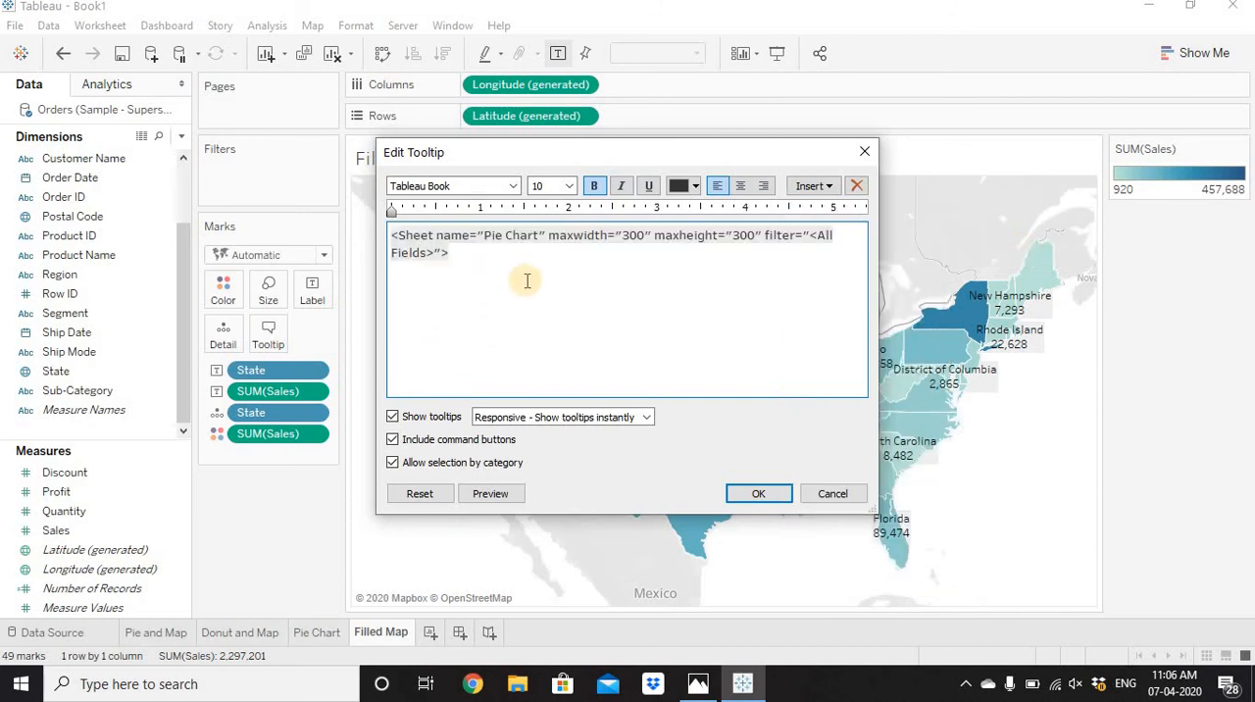
{"action": "left_click", "coordinate": [755, 493]}
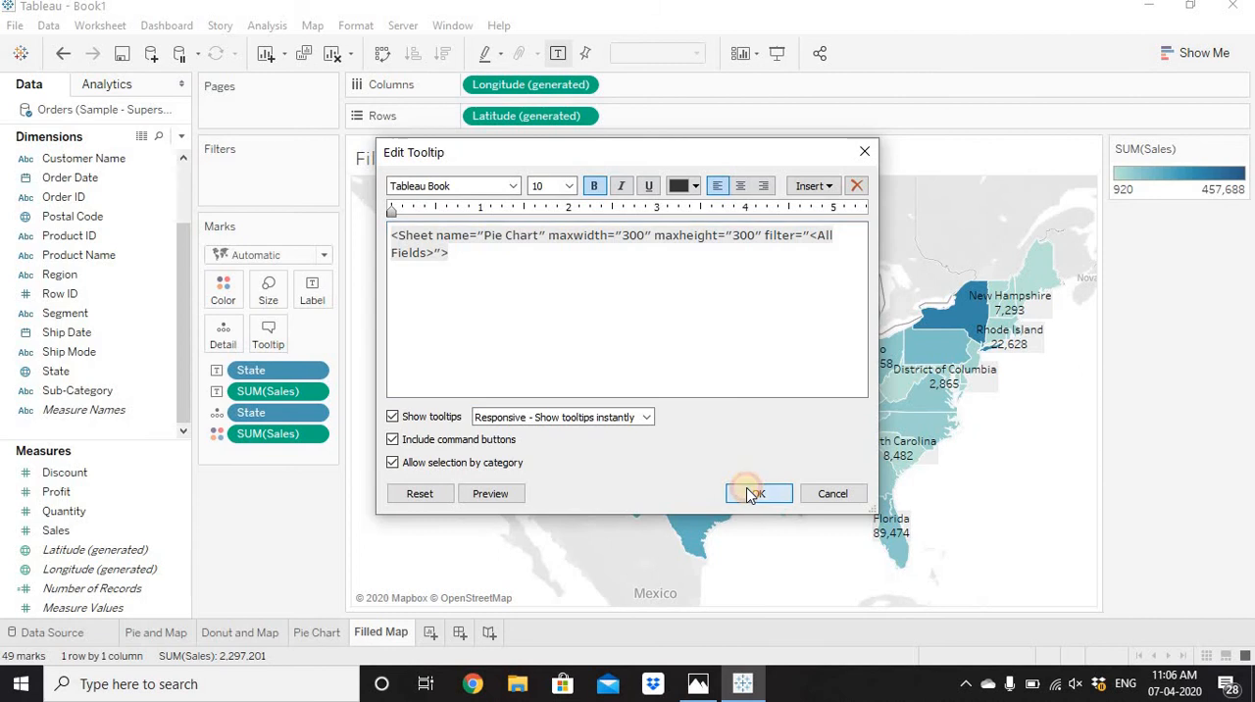
{"action": "mouse_move", "coordinate": [477, 442]}
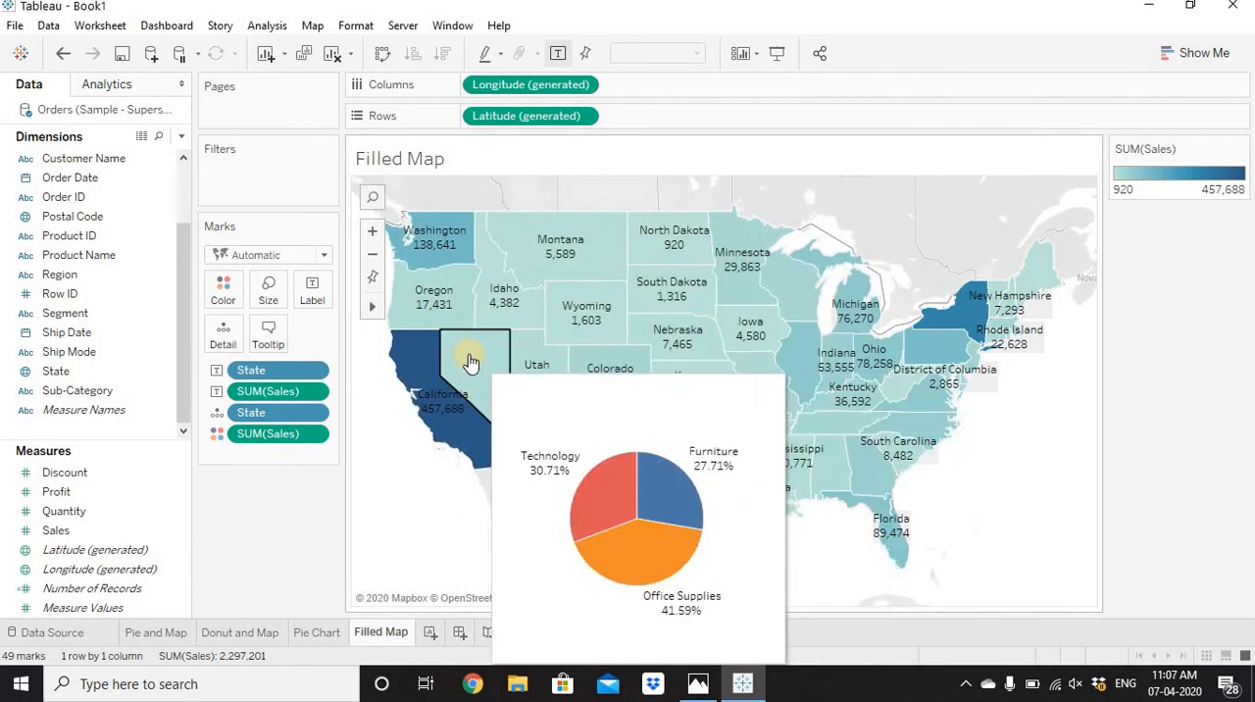
{"action": "mouse_move", "coordinate": [441, 306]}
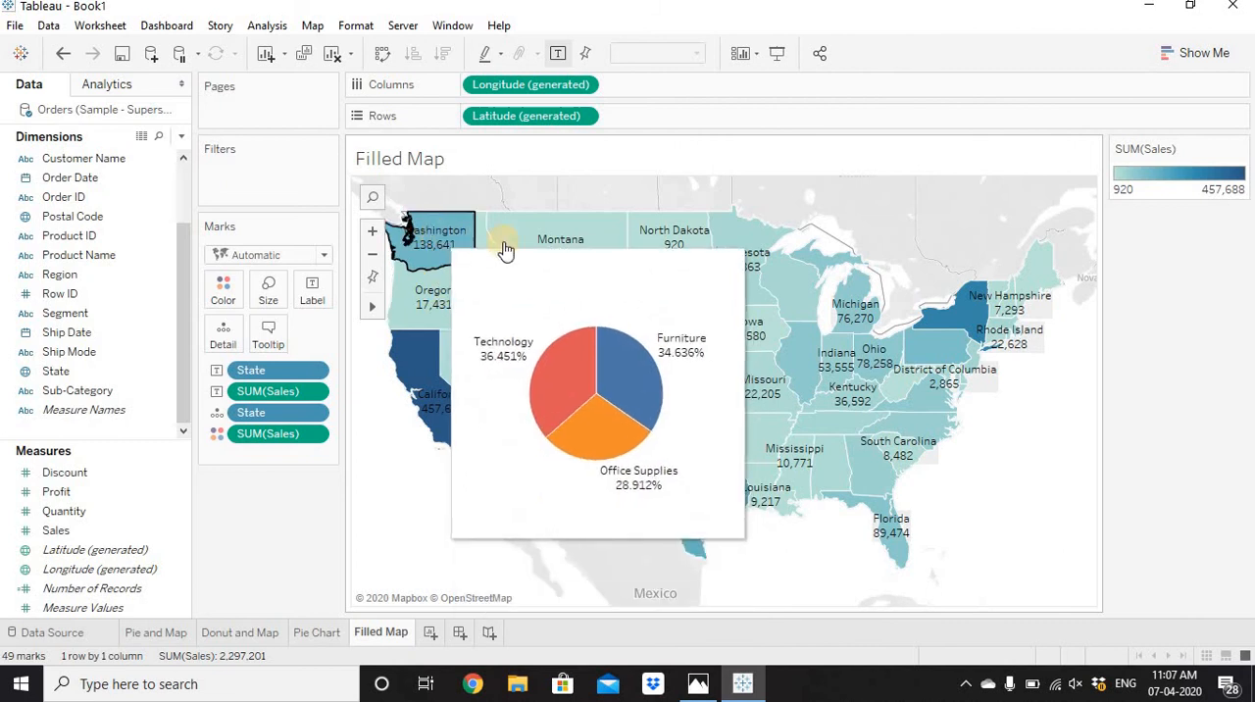
{"action": "mouse_move", "coordinate": [495, 299]}
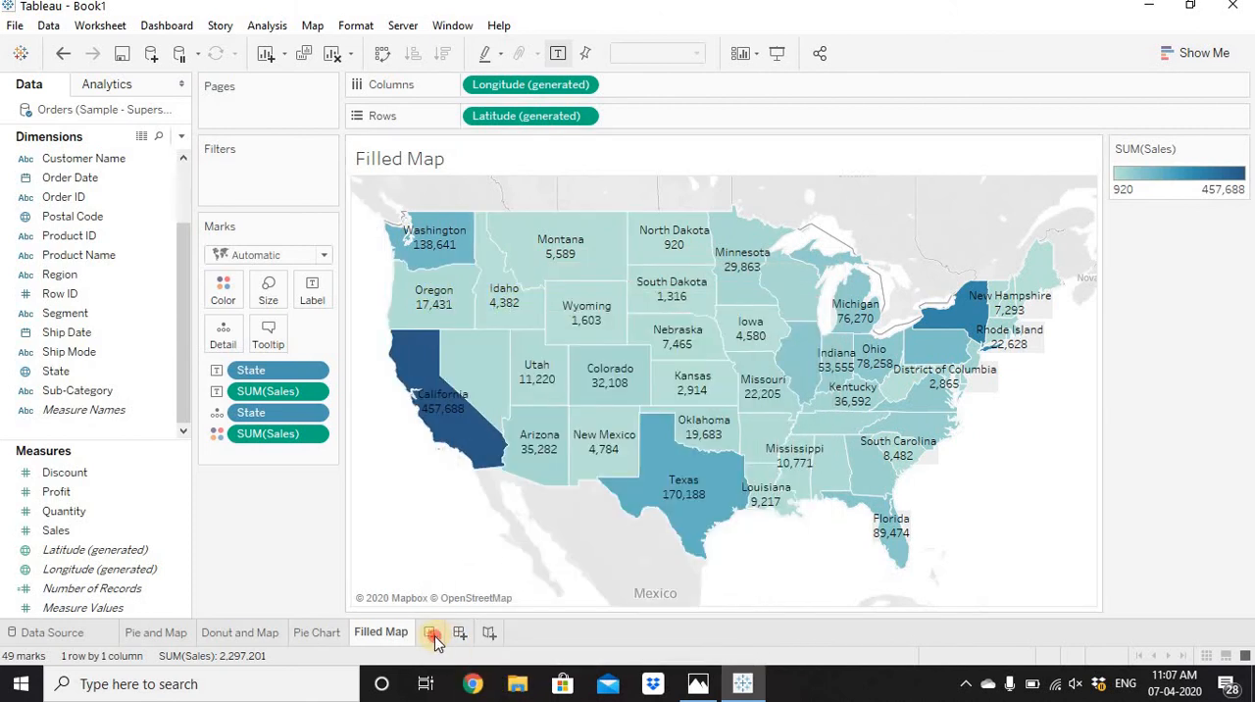
On a new worksheet, plot Sales over Order Date by continuous month.
{"action": "left_click", "coordinate": [431, 632]}
{"action": "left_click_drag", "start_coordinate": [83, 178], "coordinate": [493, 91]}
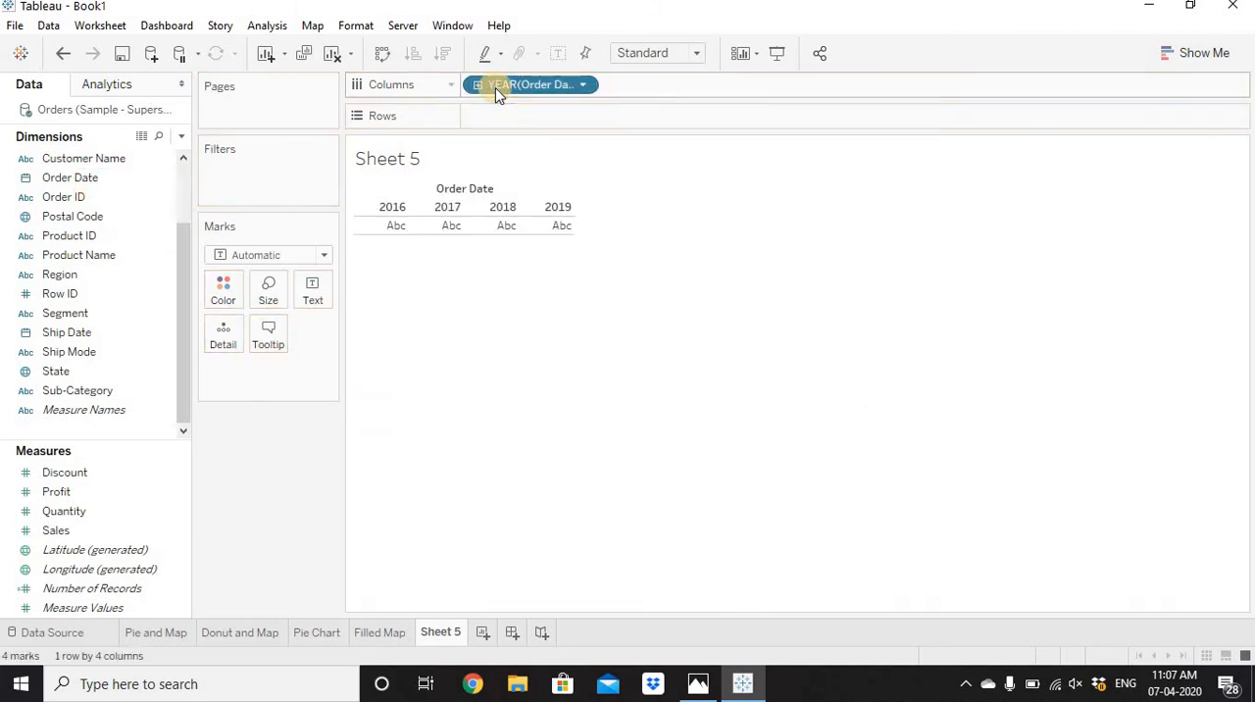
{"action": "right_click", "coordinate": [496, 89]}
{"action": "left_click", "coordinate": [556, 401]}
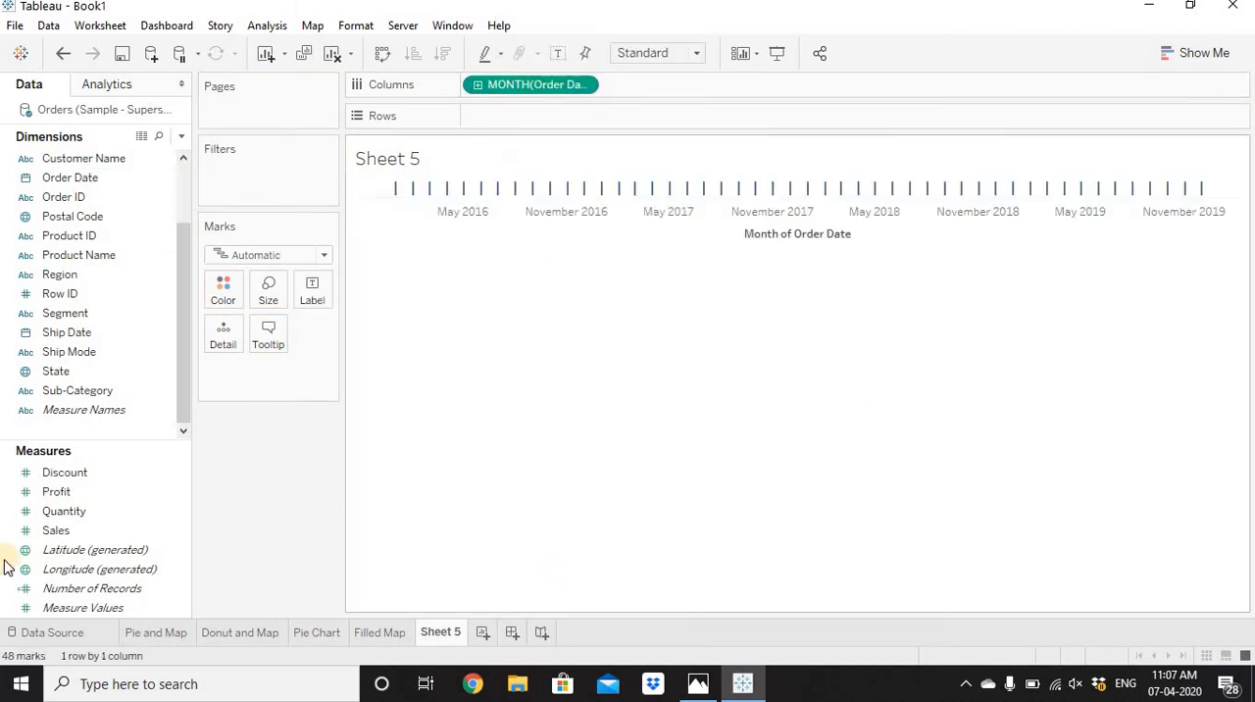
{"action": "left_click_drag", "start_coordinate": [98, 531], "coordinate": [564, 111]}
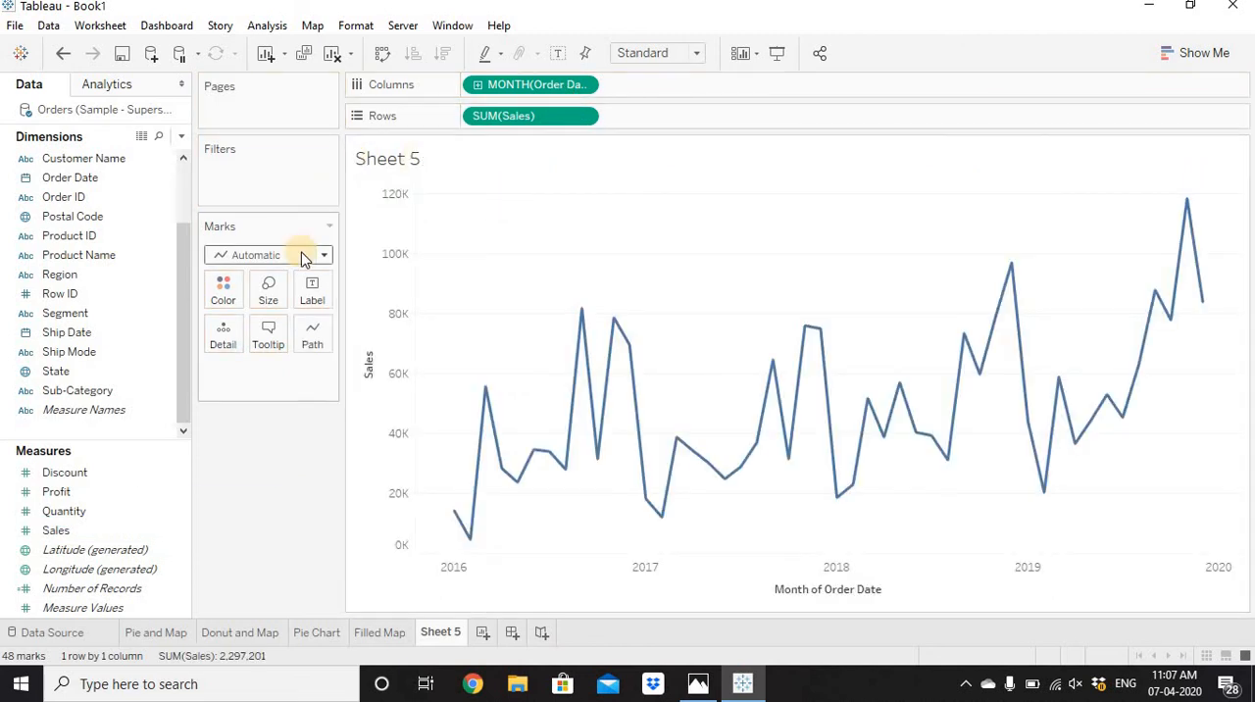
Color the monthly Sales chart by Ship Mode and change its mark type to Area.
{"action": "left_click", "coordinate": [66, 332]}
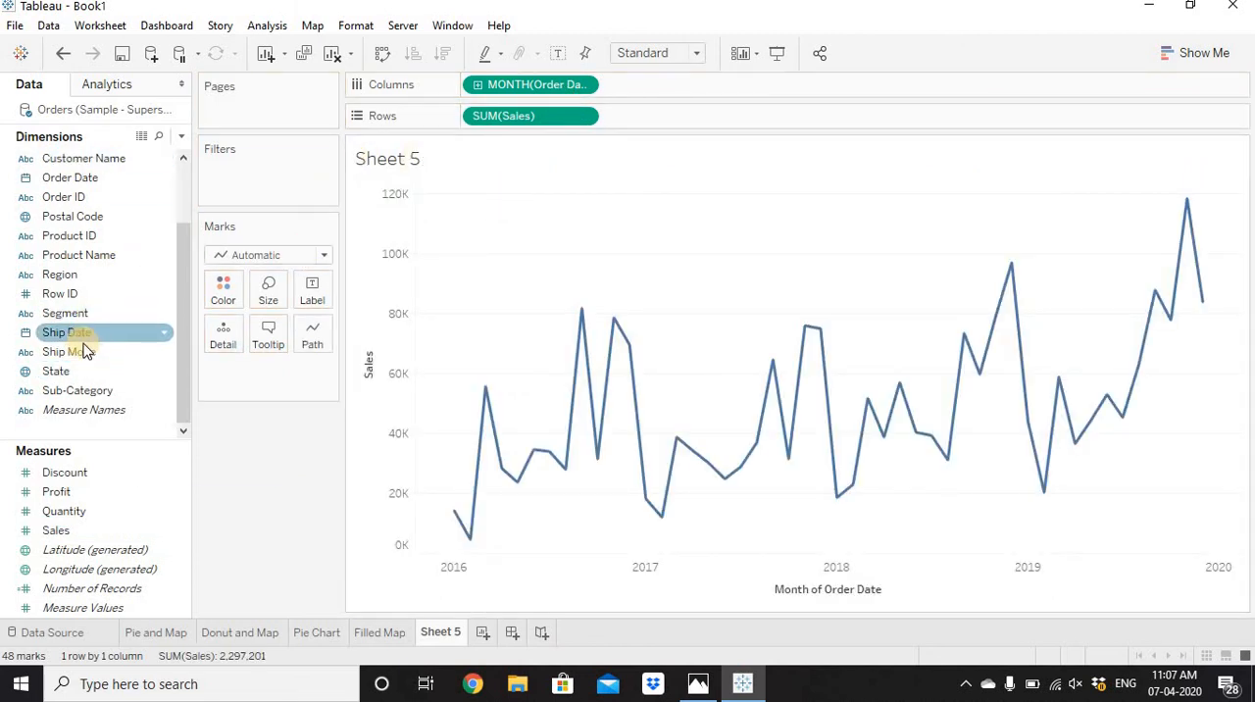
{"action": "left_click_drag", "start_coordinate": [92, 351], "coordinate": [229, 284]}
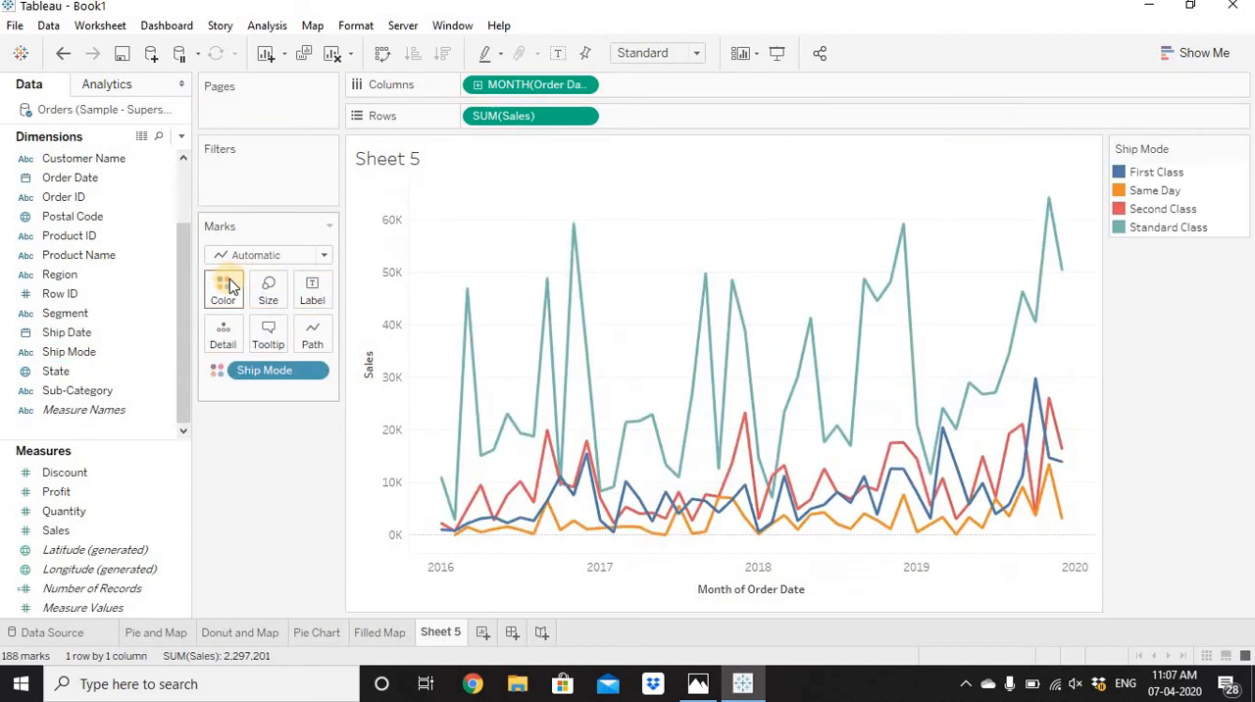
{"action": "left_click", "coordinate": [225, 255]}
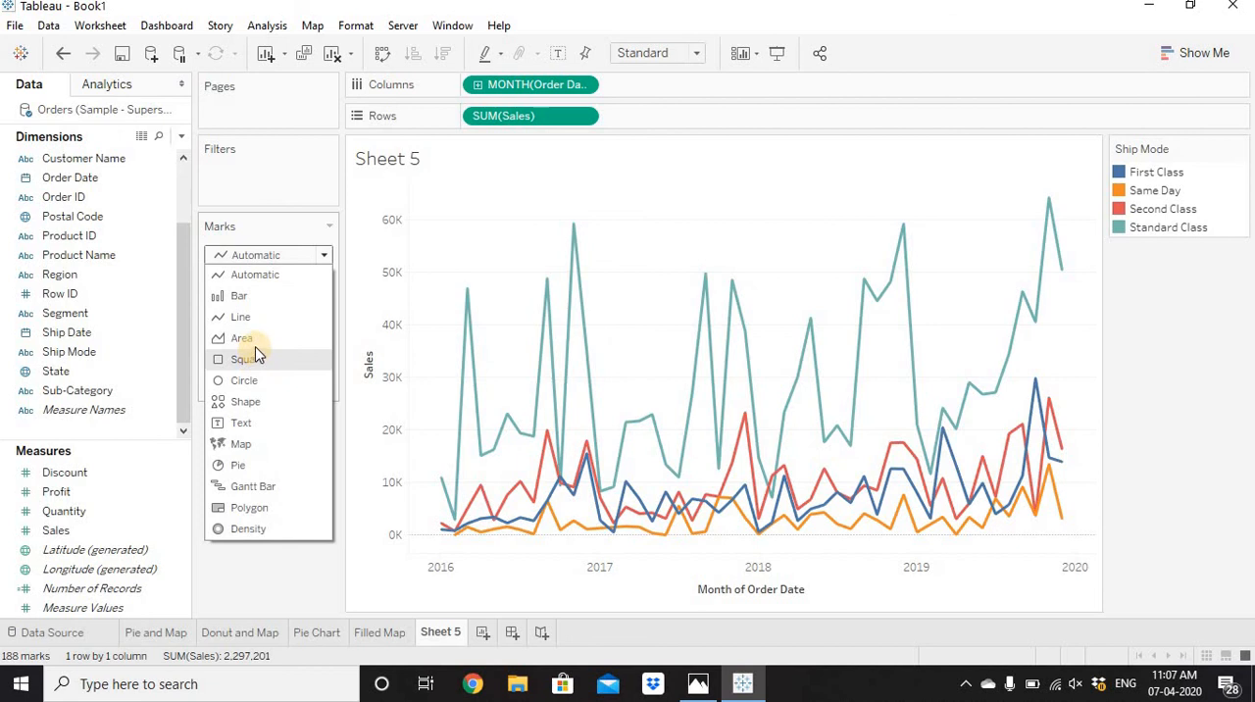
{"action": "left_click", "coordinate": [253, 340]}
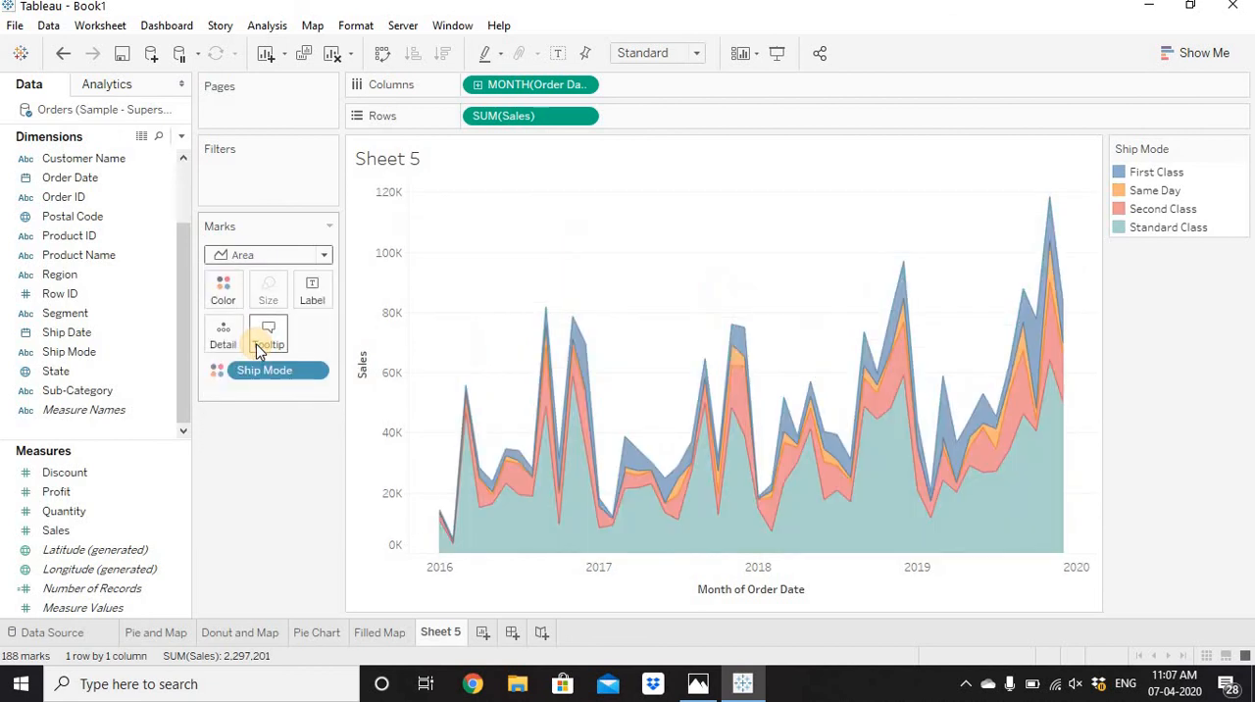
Give the area chart a white border and raise its color opacity to the maximum.
{"action": "left_click", "coordinate": [223, 295]}
{"action": "left_click", "coordinate": [304, 436]}
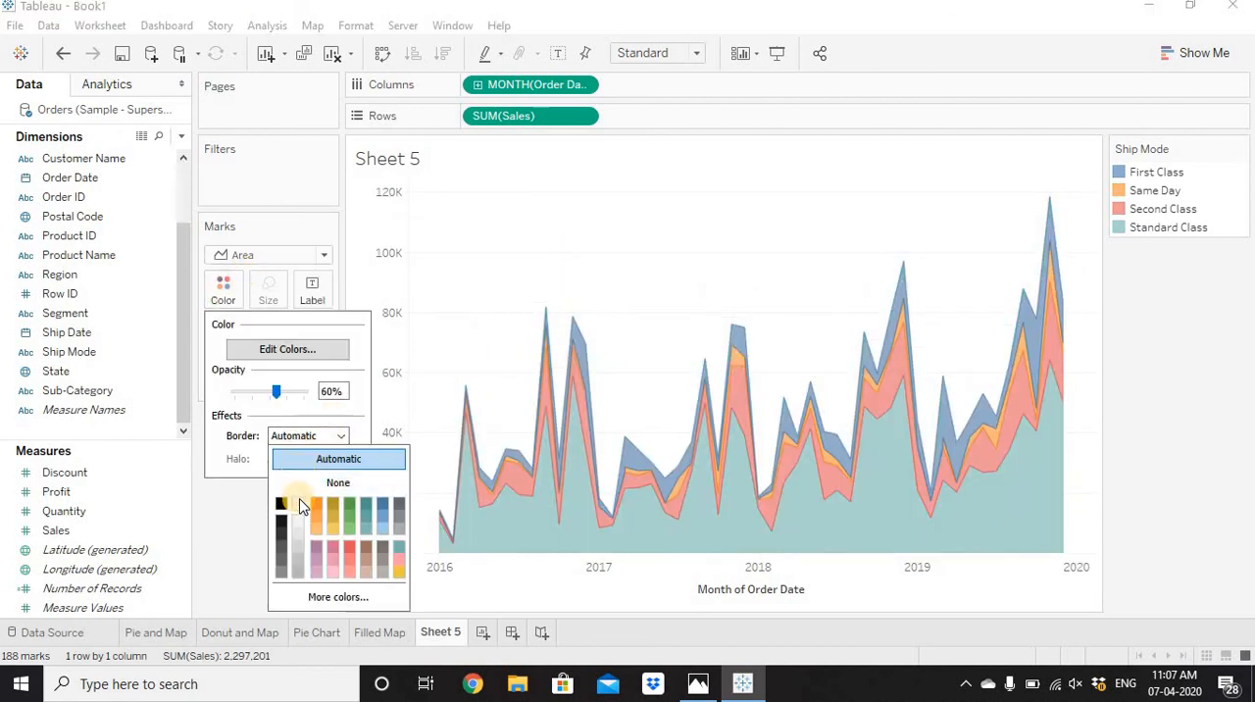
{"action": "left_click", "coordinate": [299, 505]}
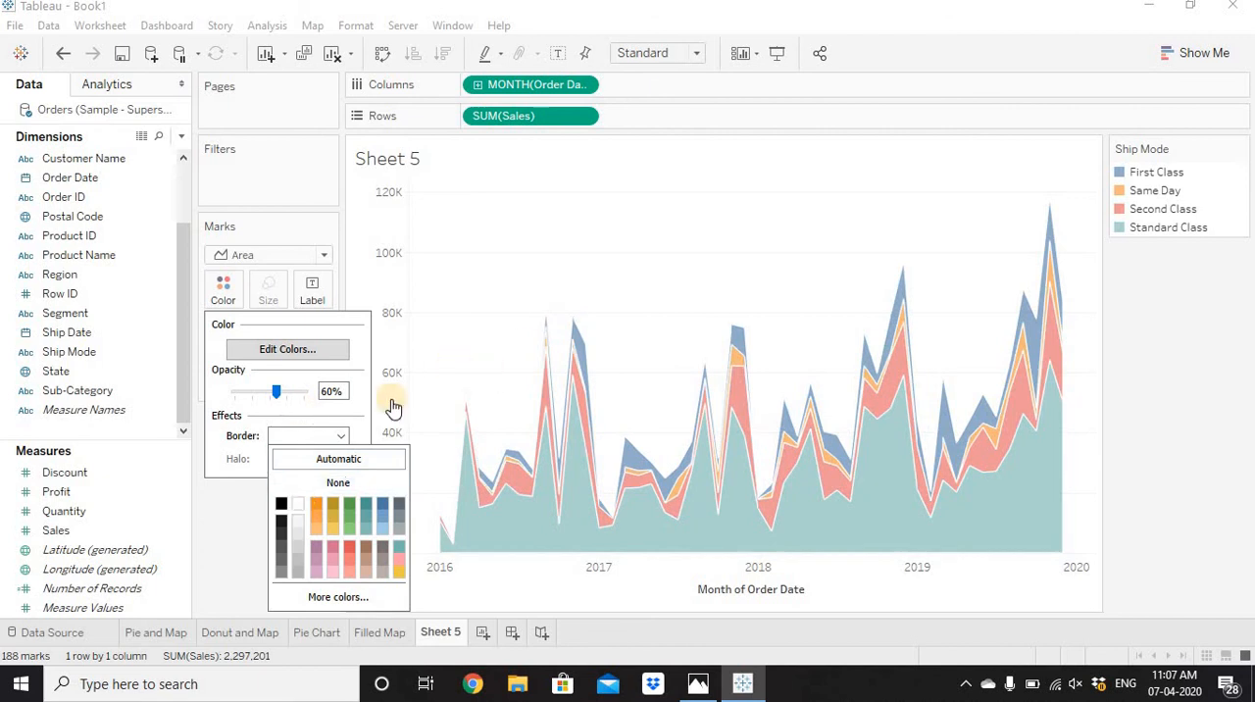
{"action": "left_click_drag", "start_coordinate": [281, 394], "coordinate": [333, 393]}
{"action": "left_click", "coordinate": [630, 259]}
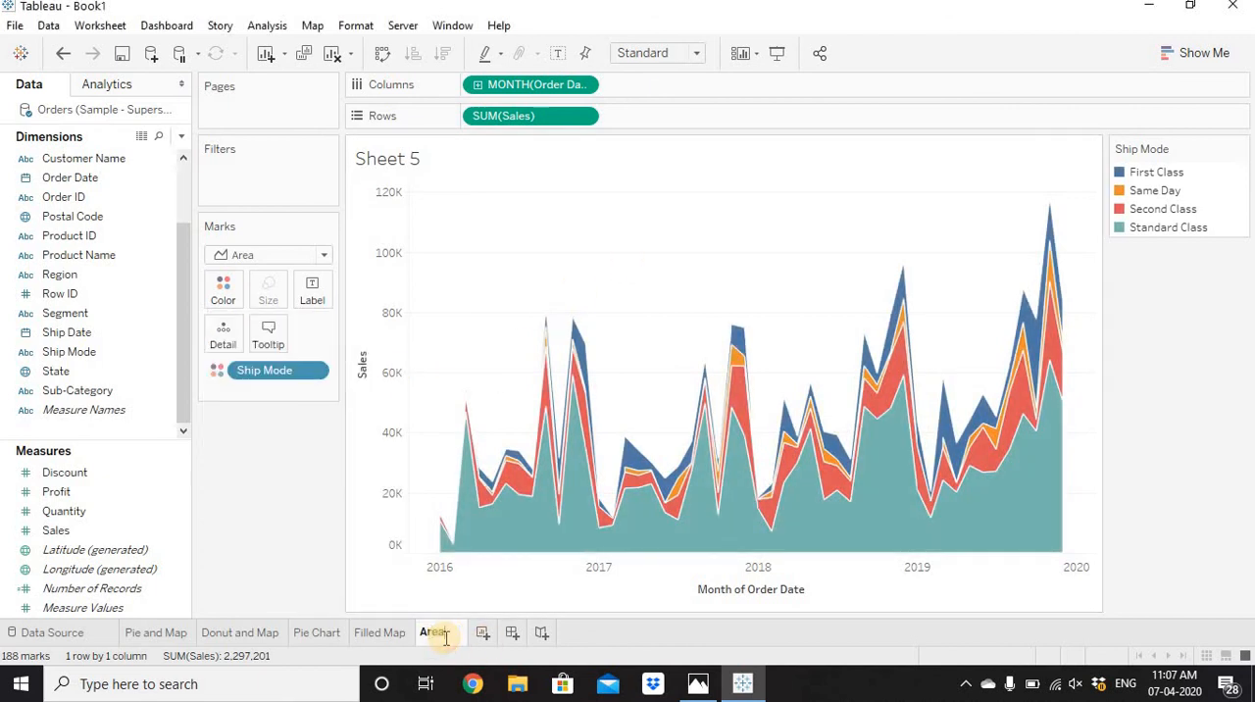
Rename Sheet 5 as Area CHart.
{"action": "left_click", "coordinate": [446, 638]}
{"action": "type", "text": "Area CHart"}
{"action": "key", "text": "Return"}
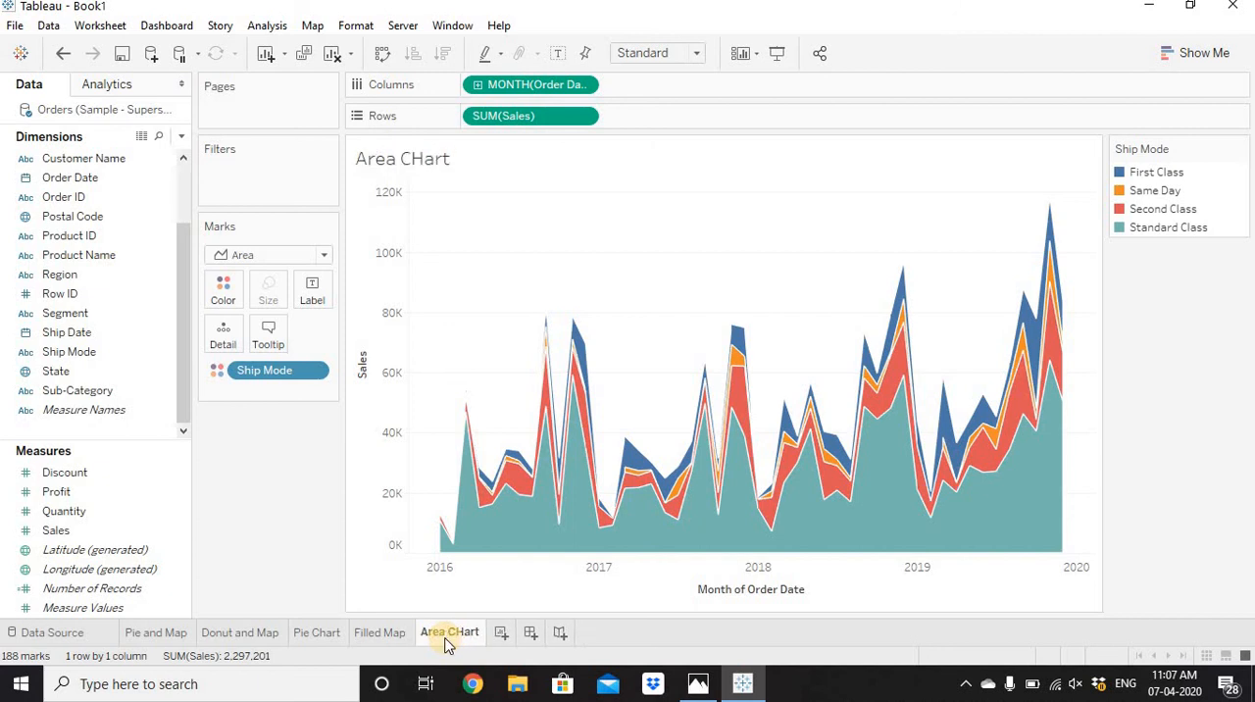
Add the Area CHart sheet below the Pie Chart in the Filled Map's tooltip and check it on the map.
{"action": "left_click", "coordinate": [372, 638]}
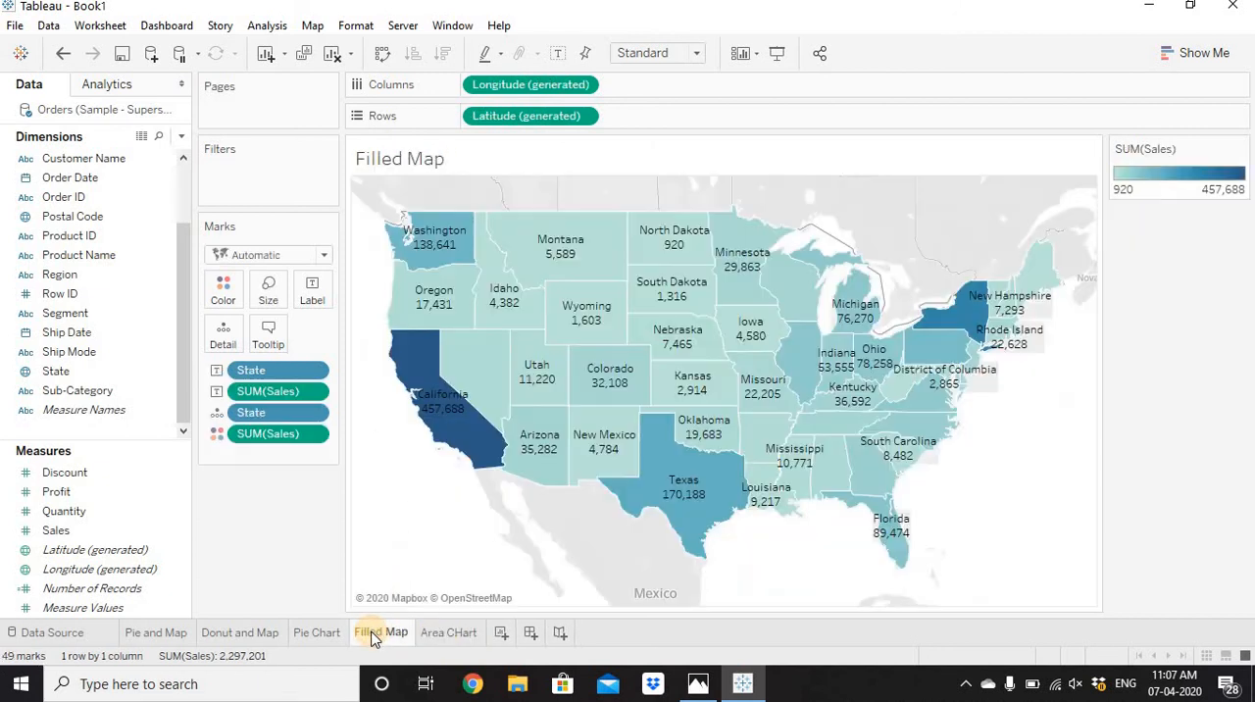
{"action": "left_click", "coordinate": [271, 339]}
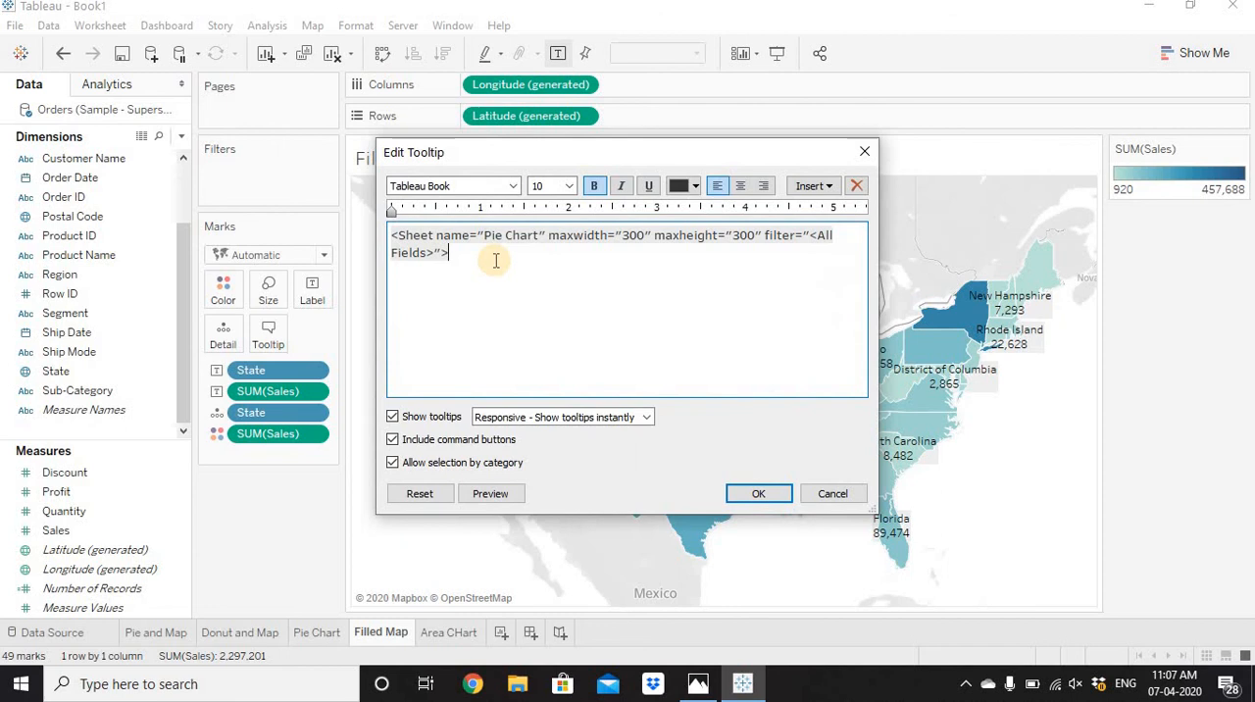
{"action": "left_click", "coordinate": [816, 185]}
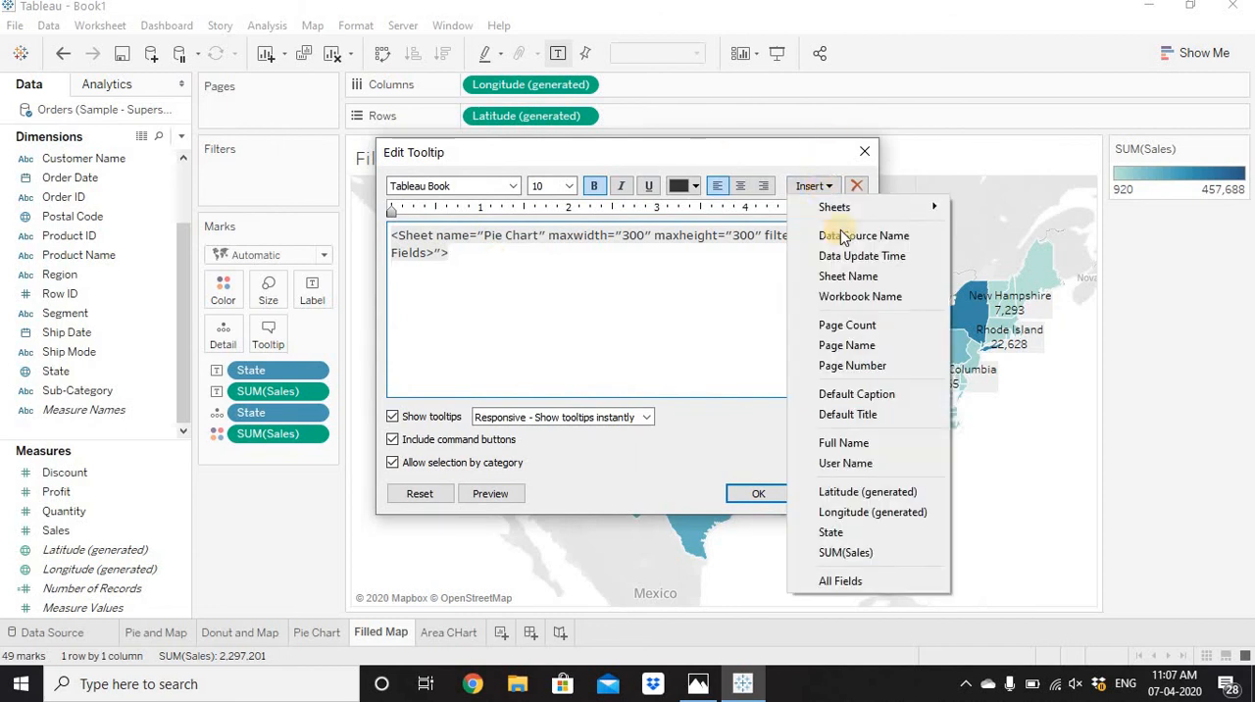
{"action": "mouse_move", "coordinate": [882, 208]}
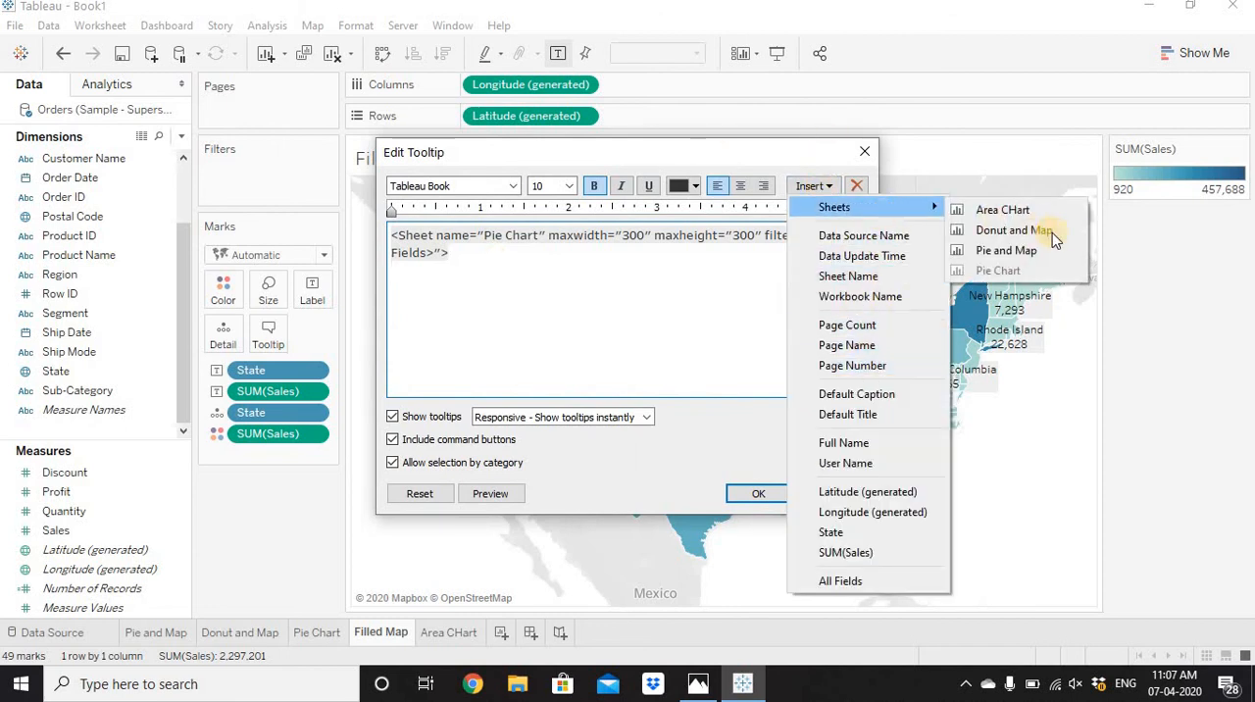
{"action": "left_click", "coordinate": [1002, 209]}
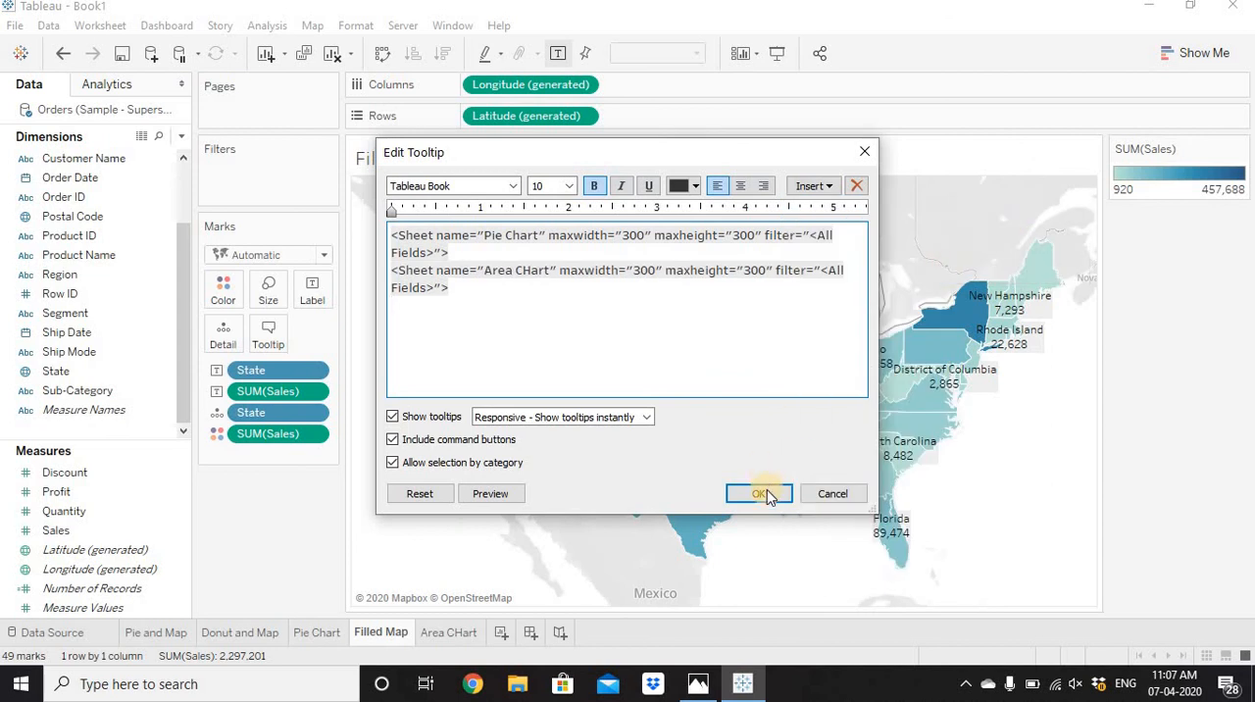
{"action": "left_click", "coordinate": [760, 493]}
{"action": "mouse_move", "coordinate": [470, 355]}
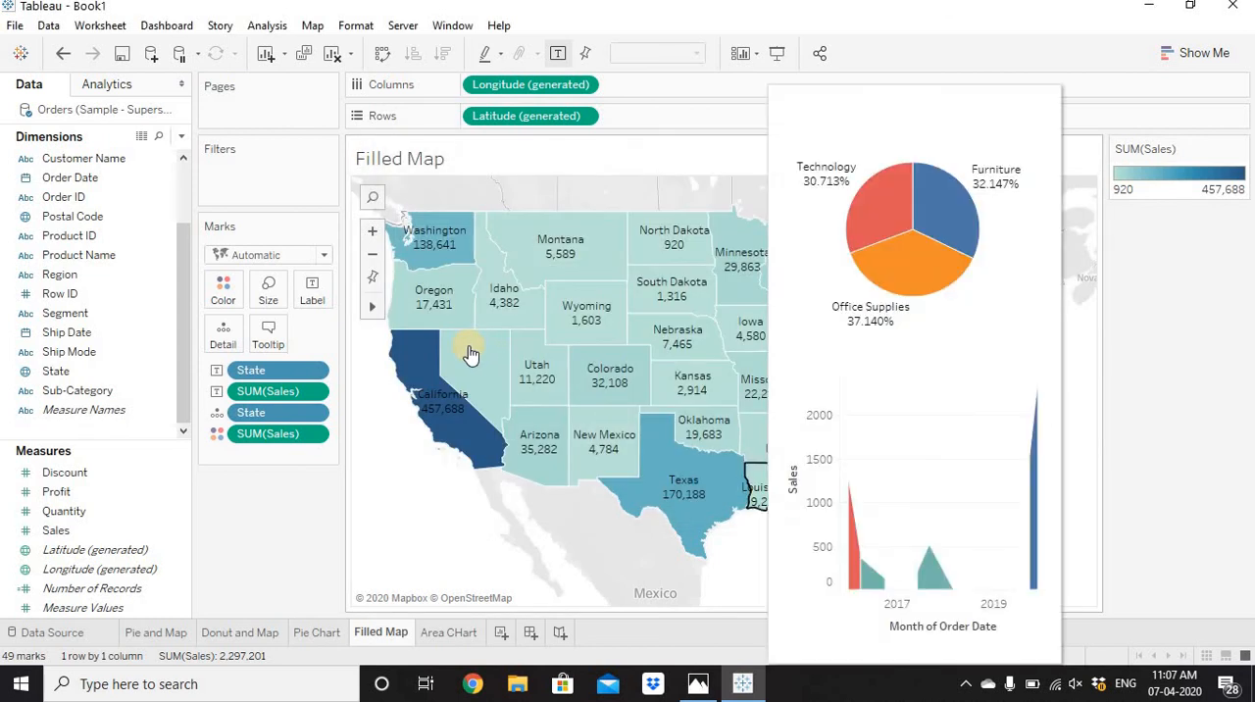
{"action": "mouse_move", "coordinate": [415, 370]}
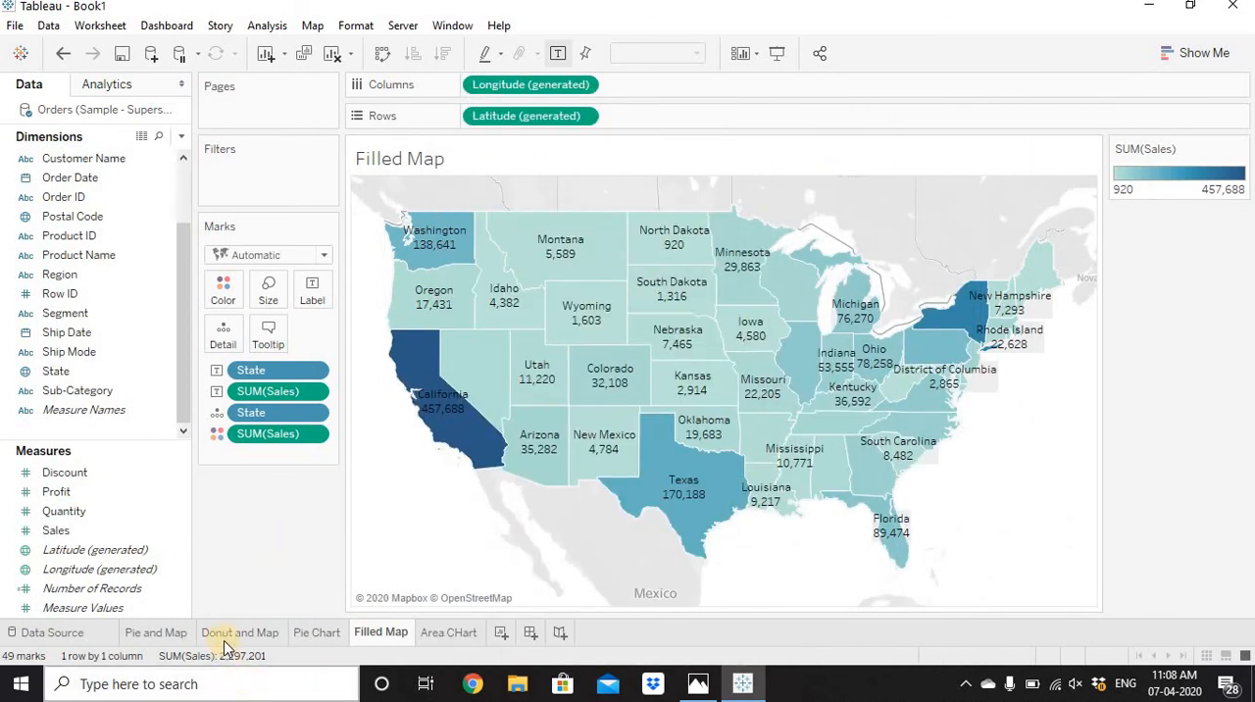
Review the Pie and Map, Donut and Map and Pie Chart sheets, and inspect California's tooltip on the Filled Map.
{"action": "left_click", "coordinate": [157, 631]}
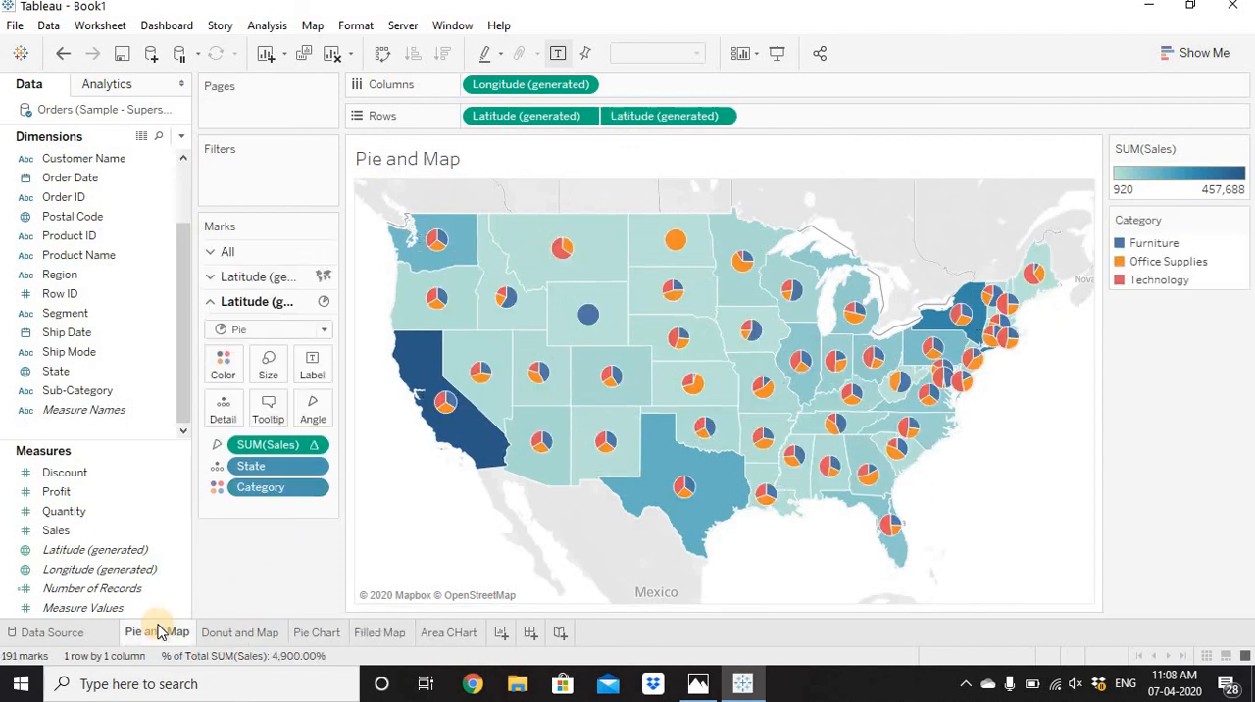
{"action": "left_click", "coordinate": [246, 632]}
{"action": "left_click", "coordinate": [341, 629]}
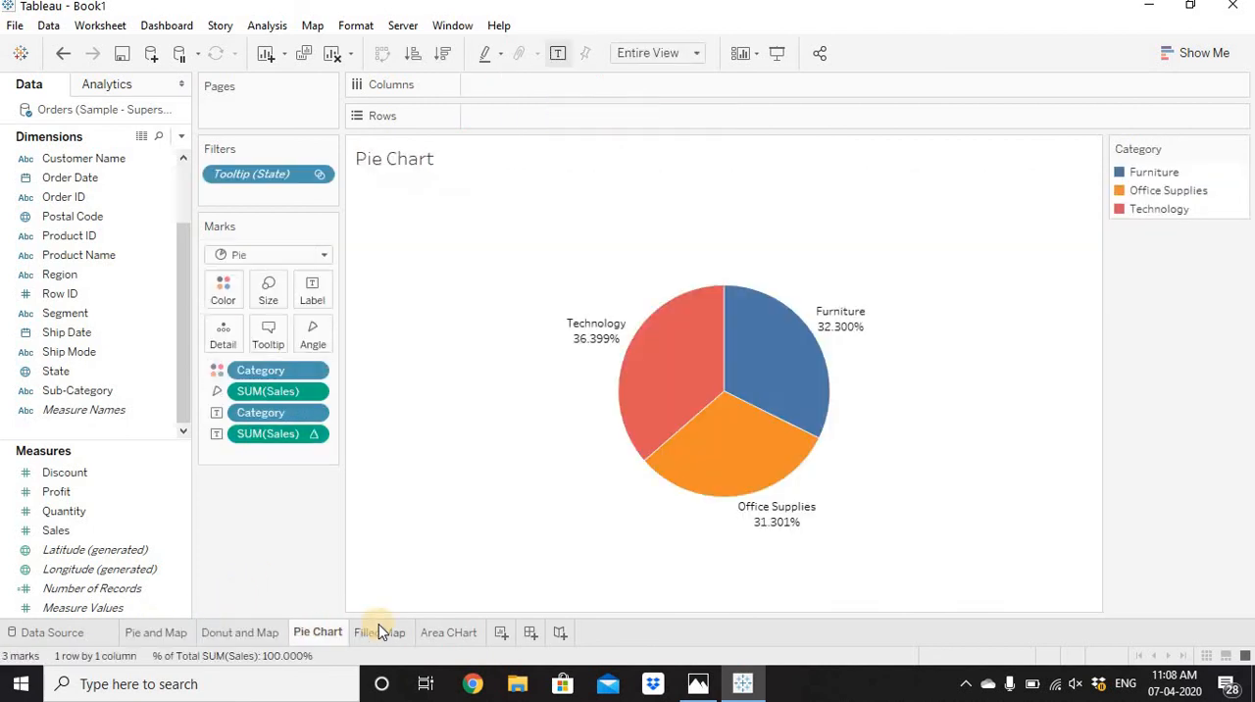
{"action": "left_click", "coordinate": [378, 629]}
{"action": "mouse_move", "coordinate": [482, 419]}
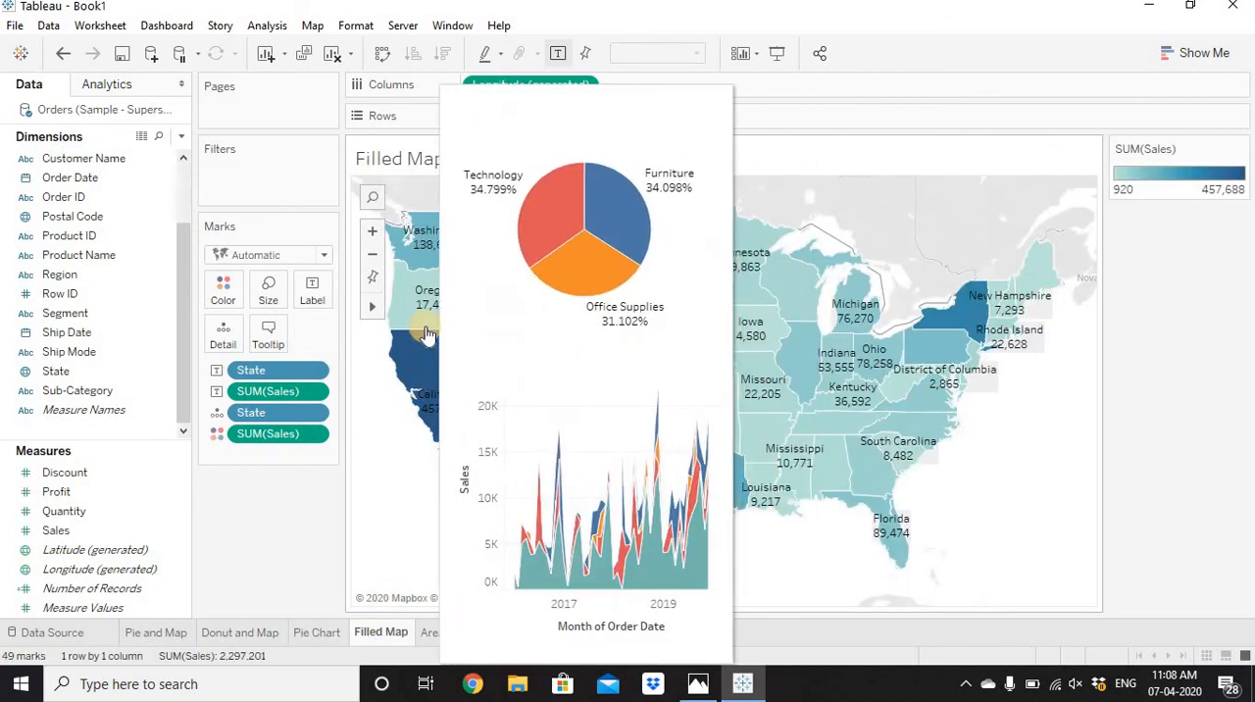